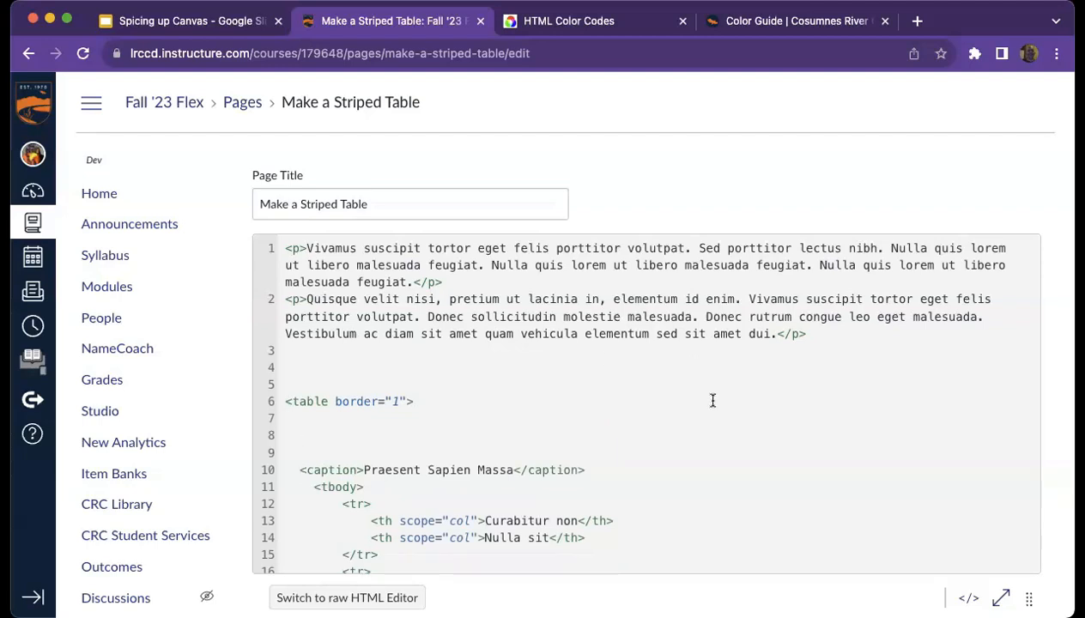
- Examine the table's HTML source from the caption and table body through the header row and its two column header cells
scroll(712, 402, down, 3)
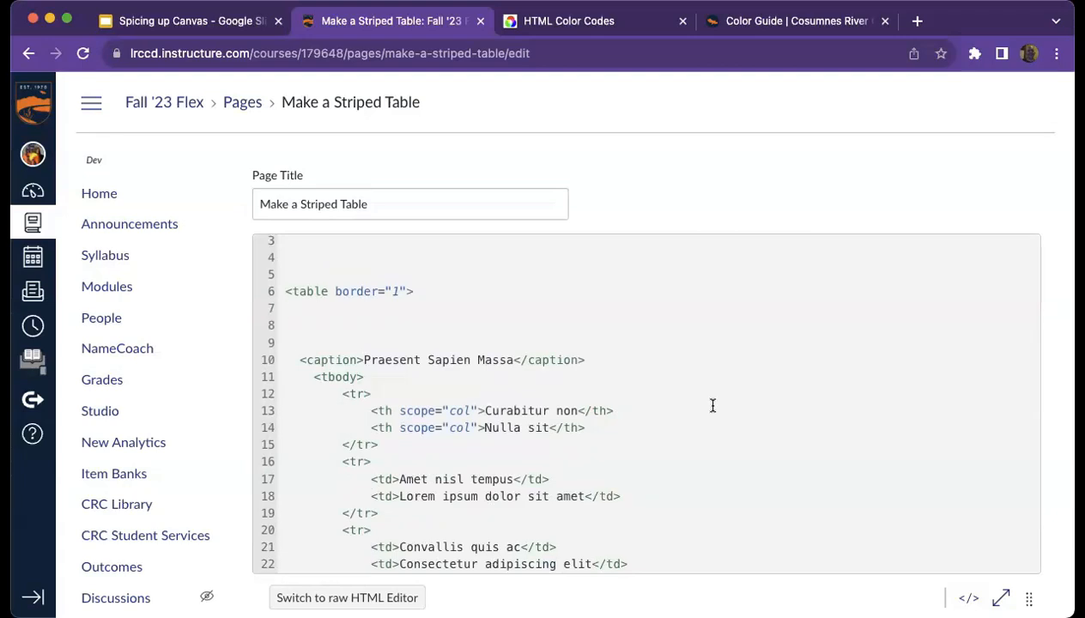
key(Down)
key(Down)
key(Down)
key(shift+Down)
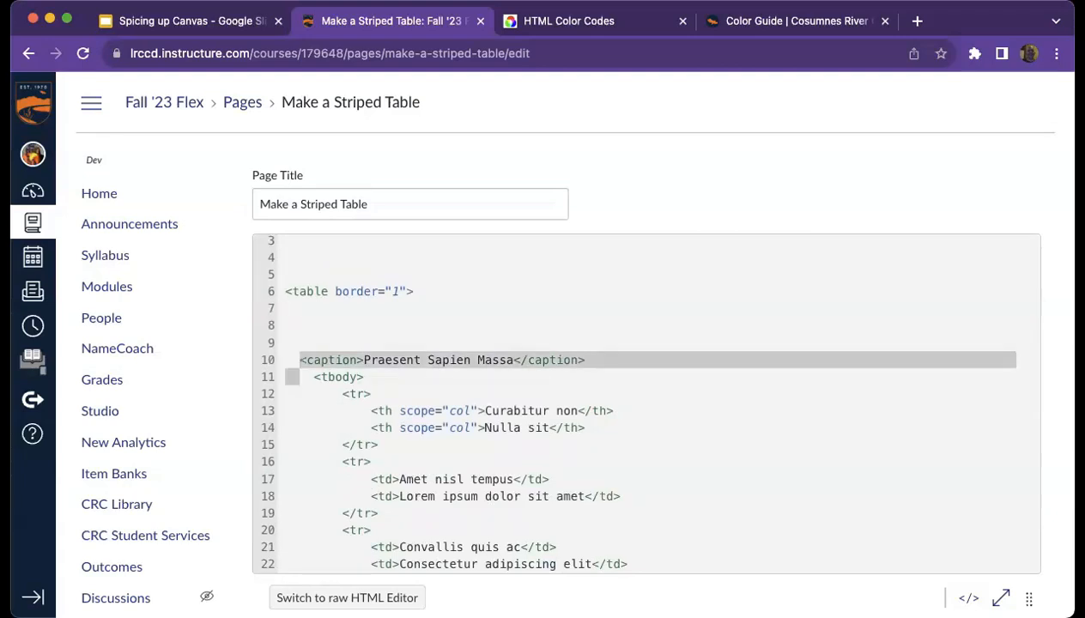
key(Right)
key(shift+Down)
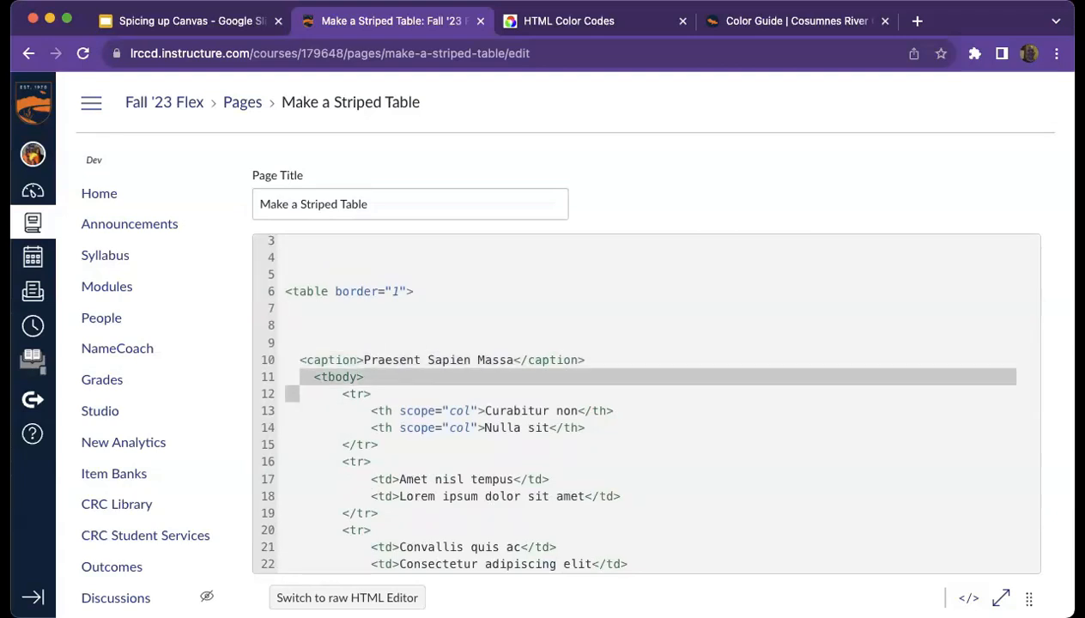
key(Right)
key(shift+Down)
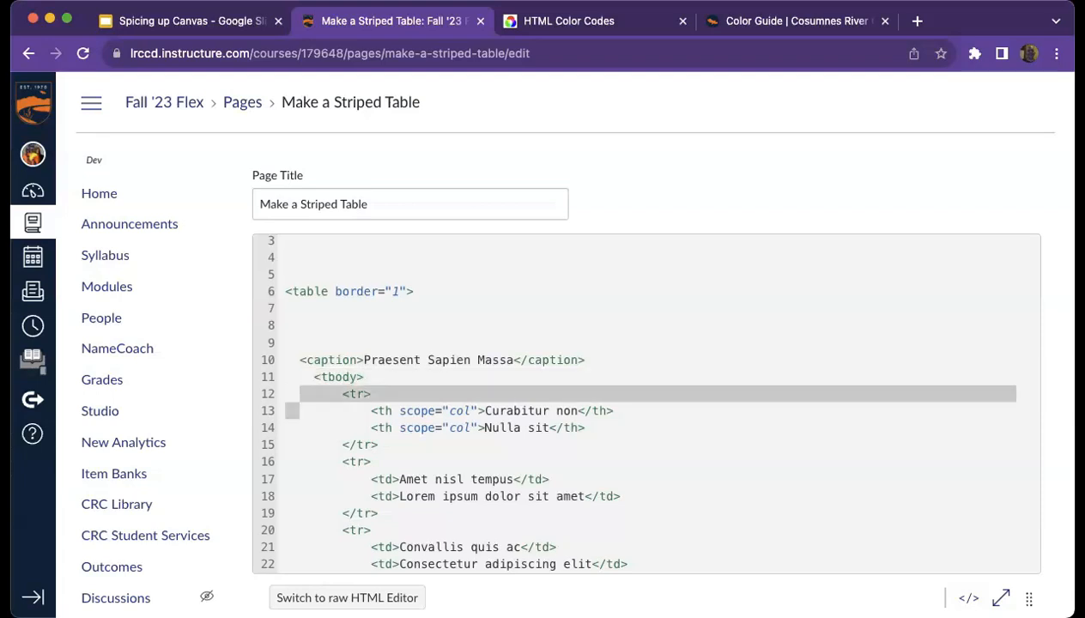
key(Right)
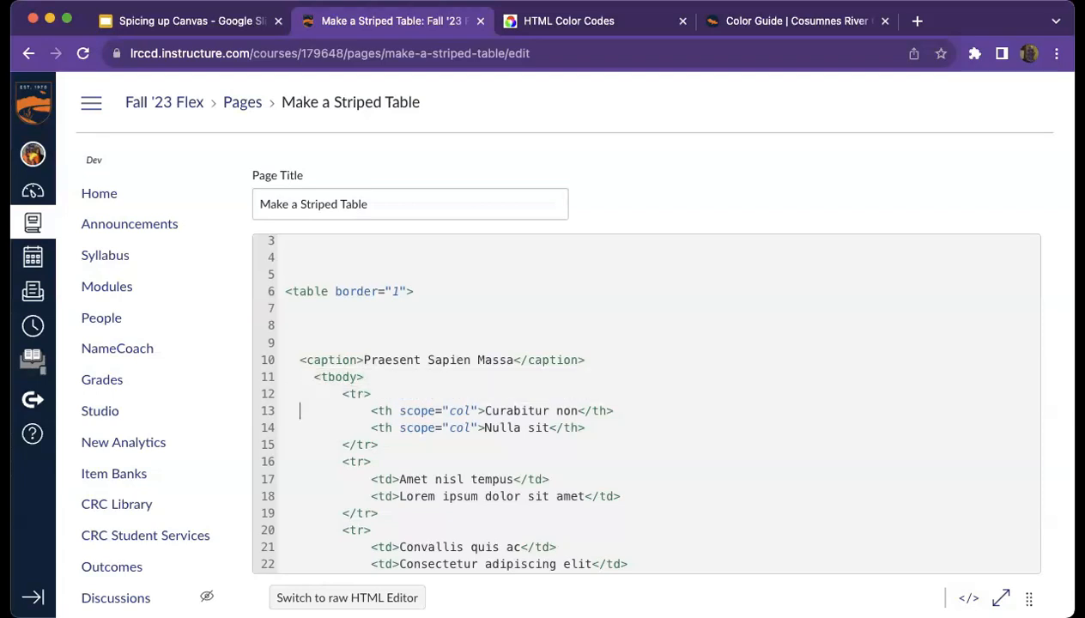
key(shift+Down)
key(shift+Down)
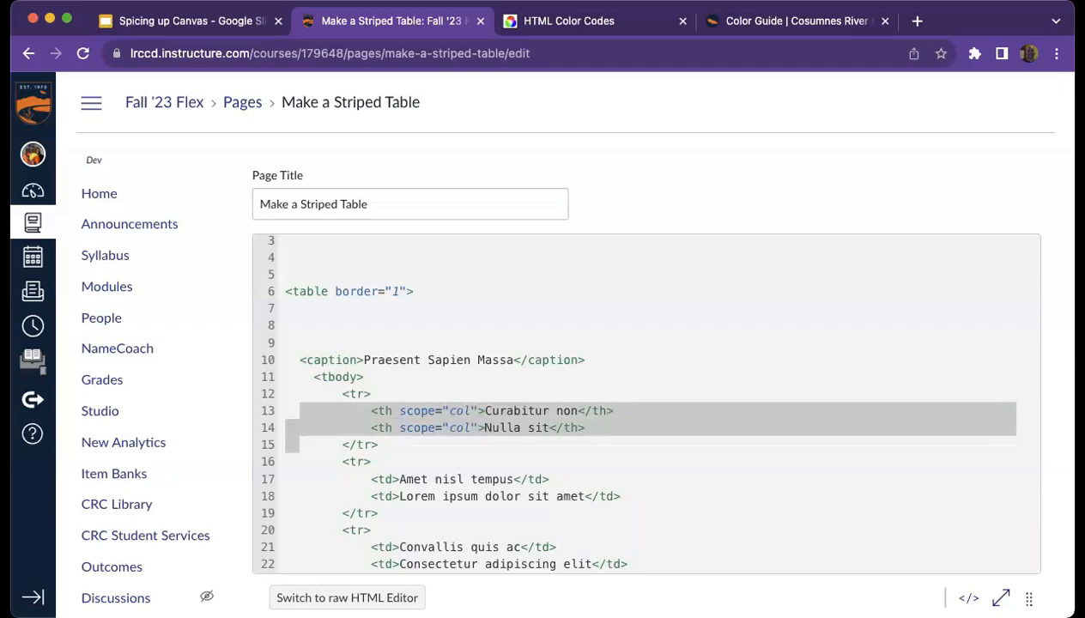
key(Left)
key(Down)
key(Up)
key(Up)
key(shift+Down)
key(shift+Down)
key(shift+Down)
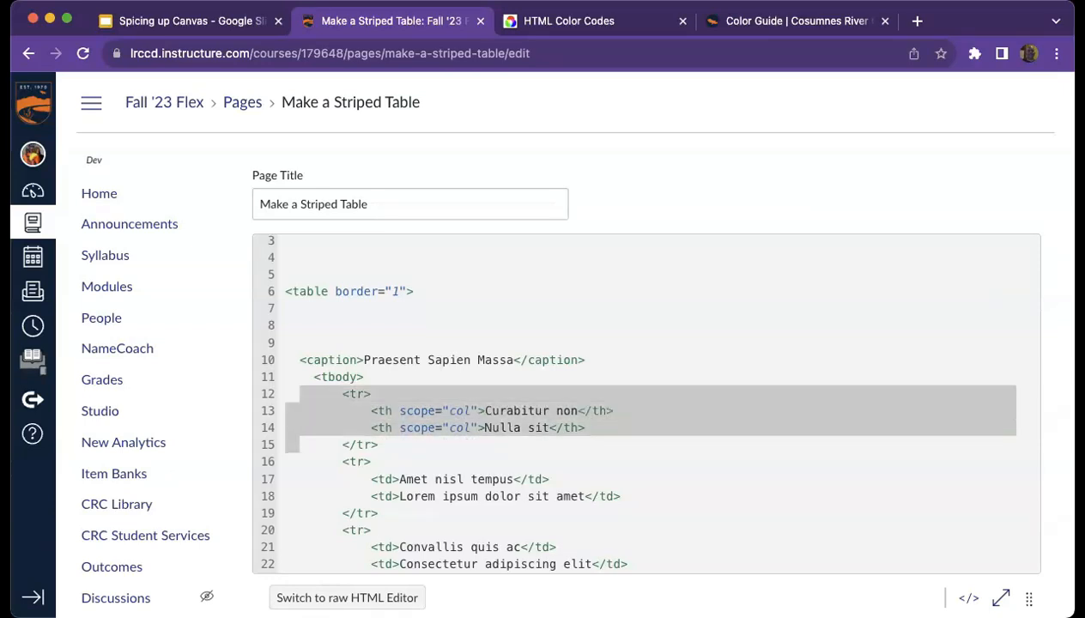
- Examine the markup of the first data row, including its opening and closing row tags and its two data cells
key(Down)
key(shift+Down)
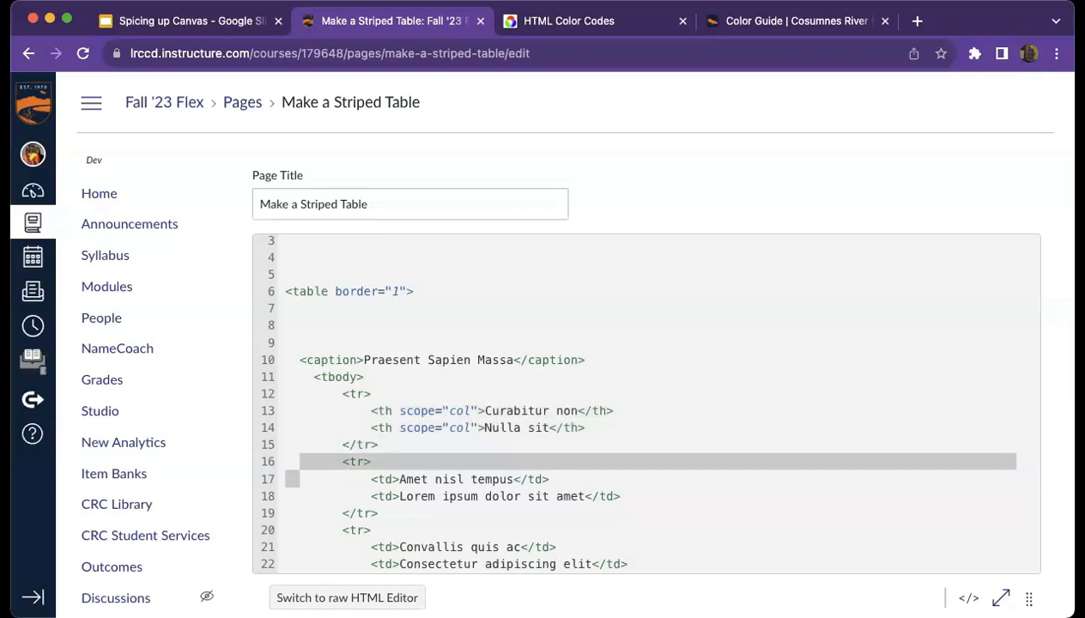
key(Down)
key(Down)
key(shift+Down)
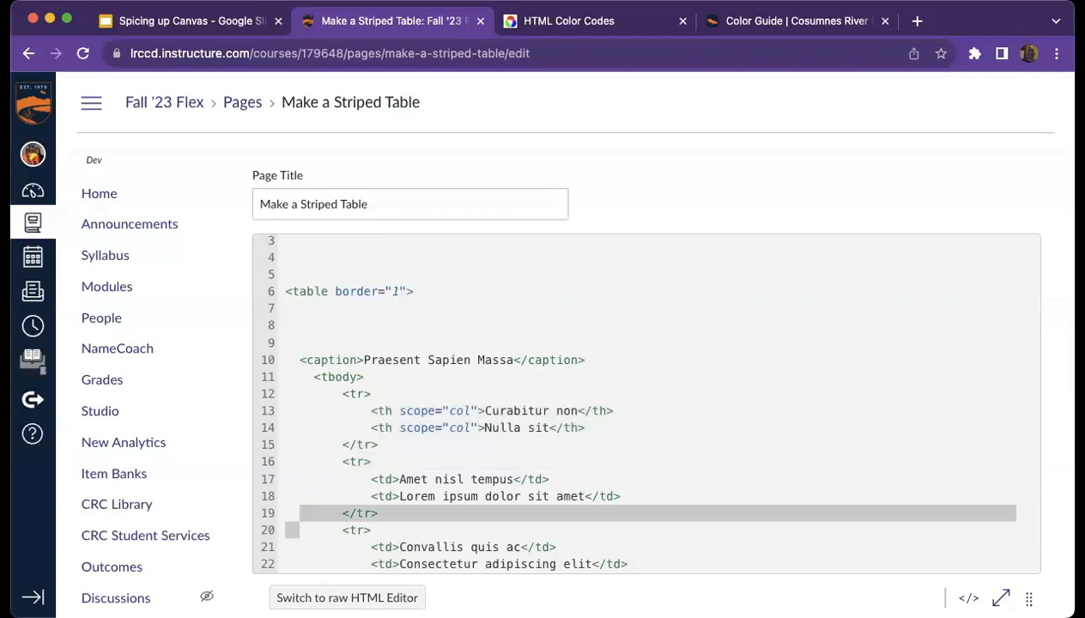
key(Up)
key(Up)
key(Up)
key(Up)
key(shift+Down)
key(shift+Down)
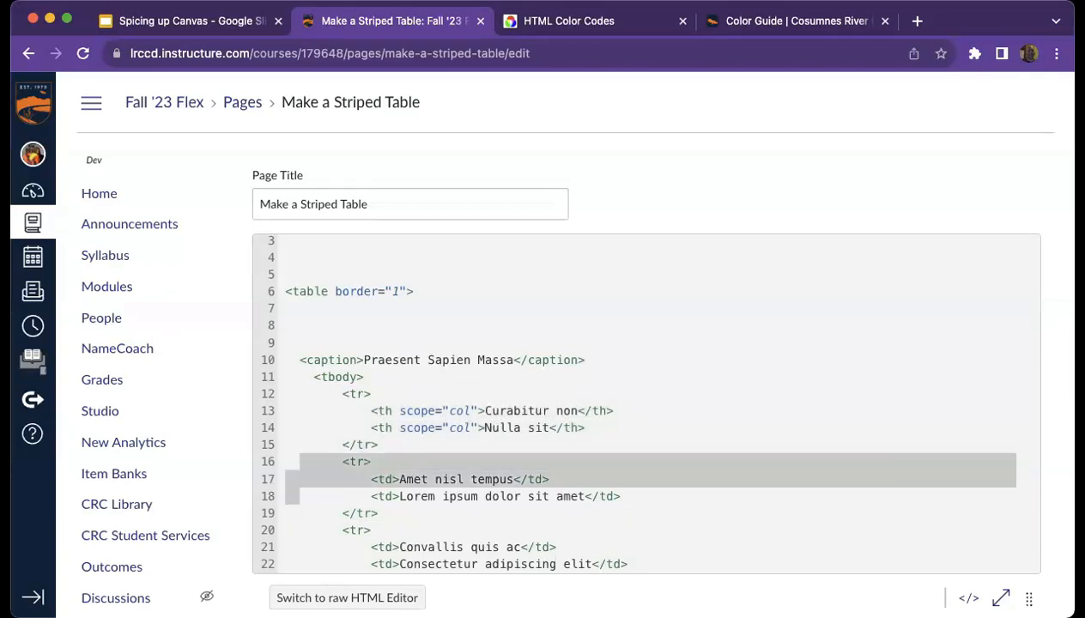
key(Up)
key(shift+Down)
key(shift+Down)
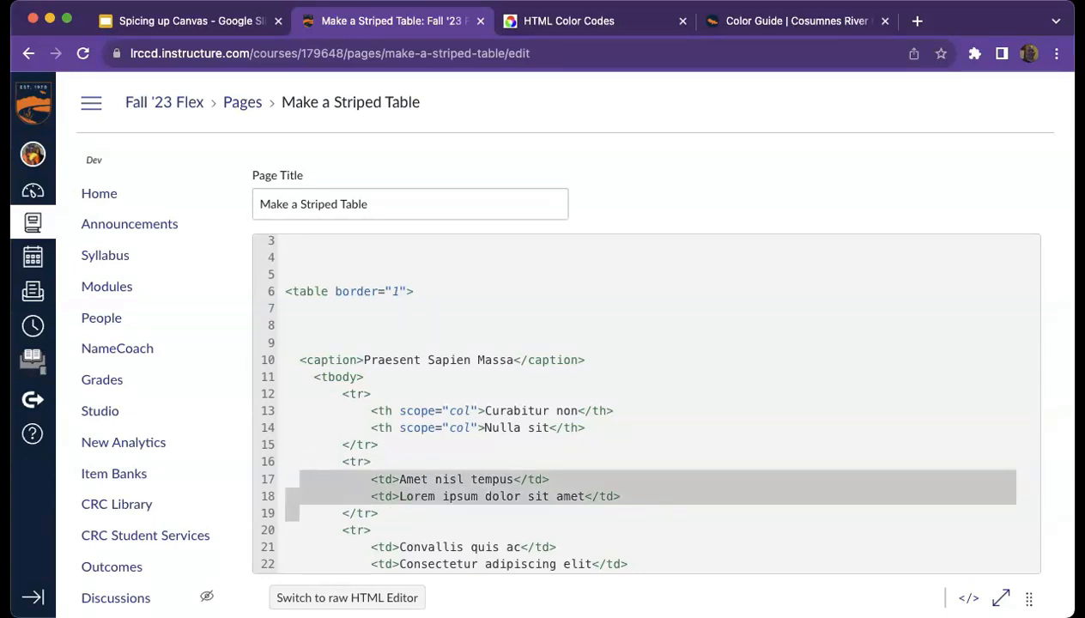
- Add a class attribute with the value ic-Table to the opening table tag, before the border attribute
key(Up)
key(Up)
key(Up)
key(Up)
key(Up)
key(Up)
key(Up)
key(Up)
key(Up)
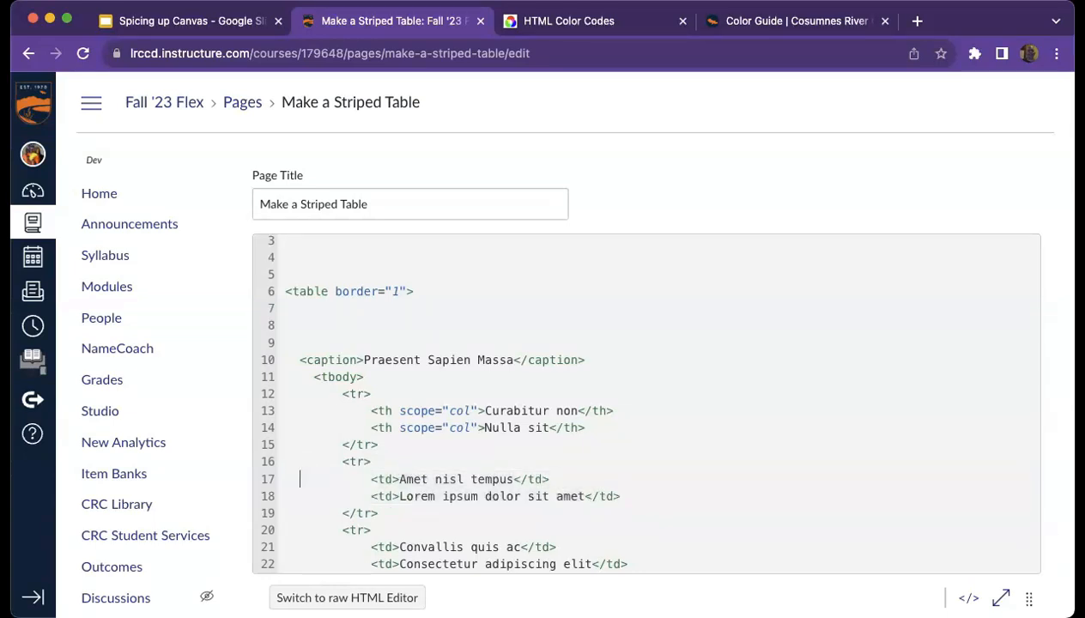
key(Up)
key(Up)
key(Up)
key(Up)
key(alt+Right)
text(class)
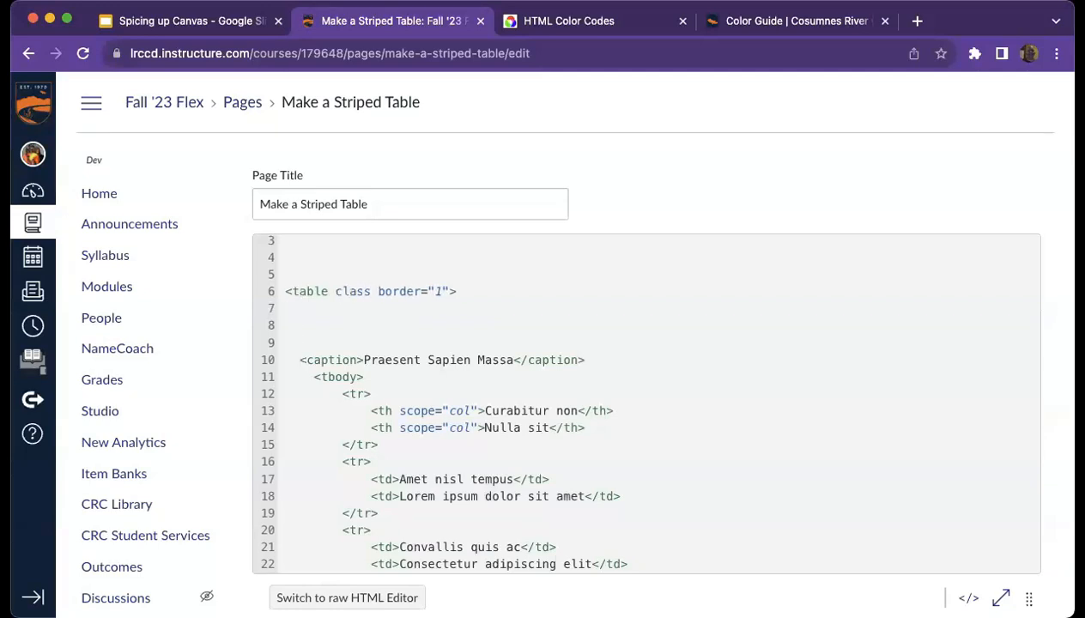
text(="")
key(Left)
text(ic-Tabl)
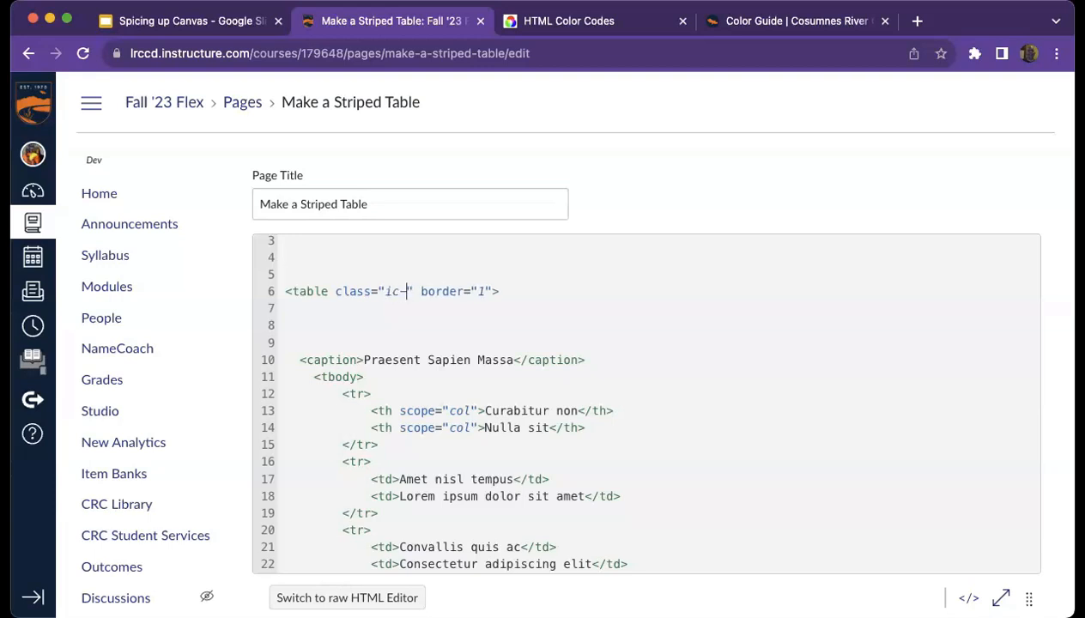
text(e ic-)
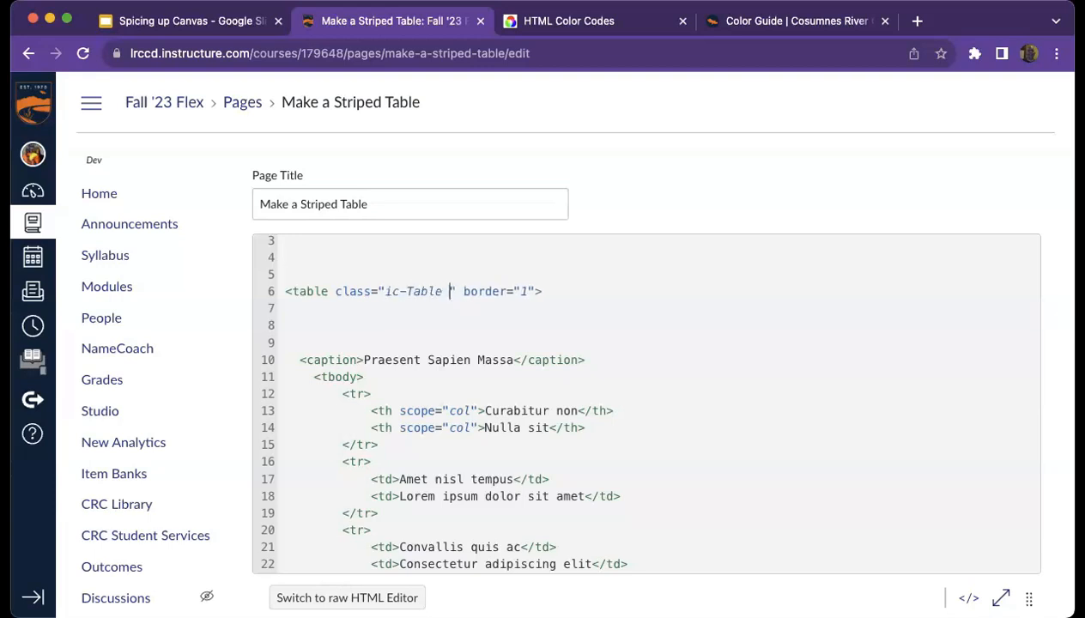
- Add the classes ic-Table--hover-row and ic-Table--striped after ic-Table in the table tag's class attribute
text(Table-)
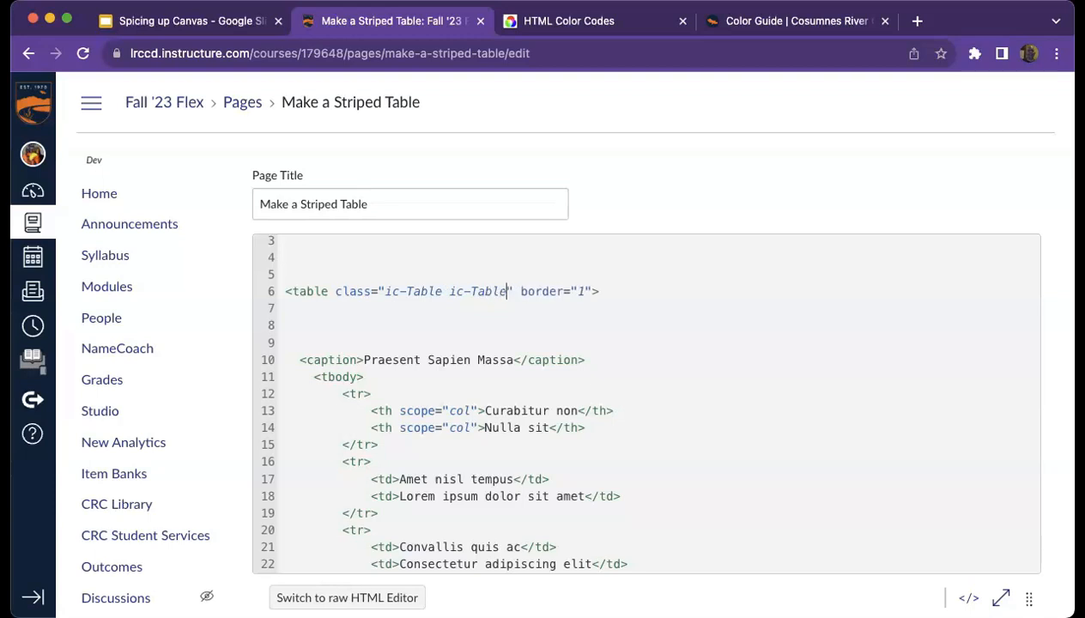
text(-hove)
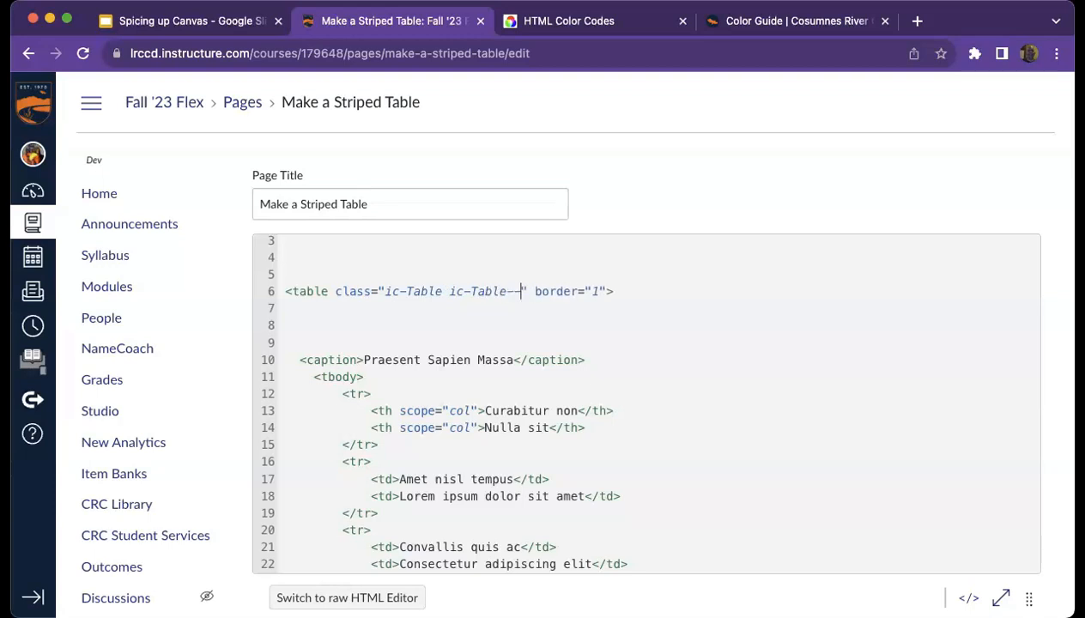
text(r-r)
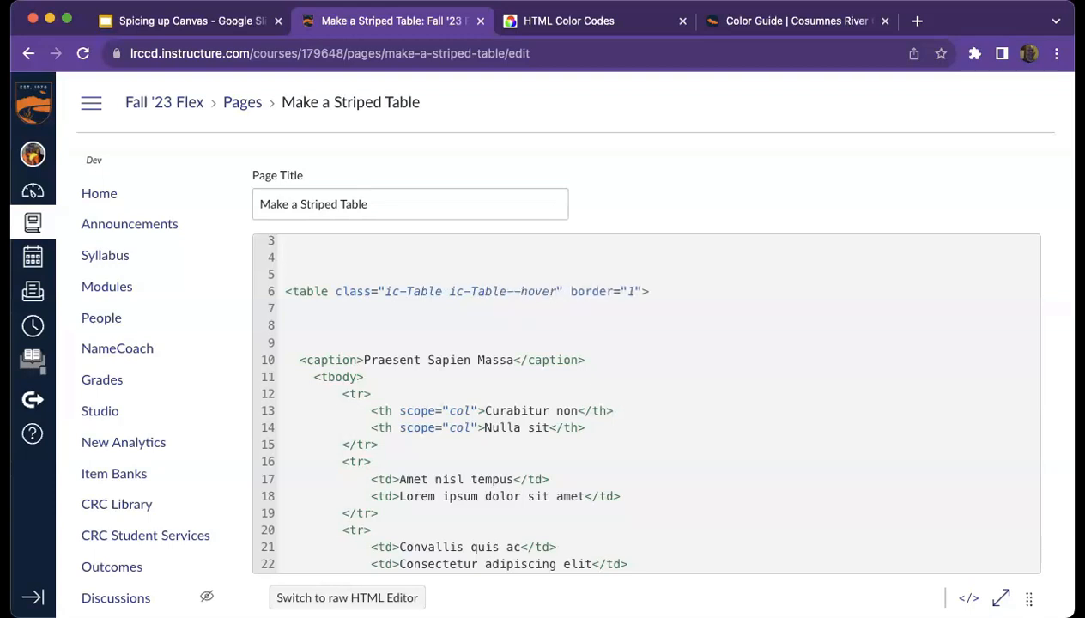
text(ow ic)
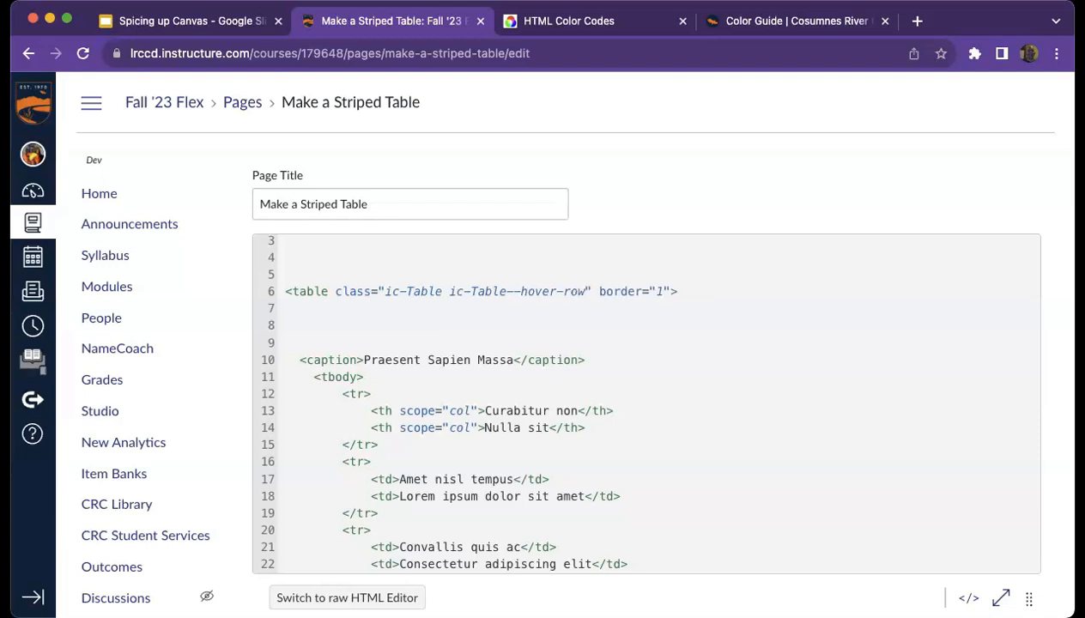
text(-T)
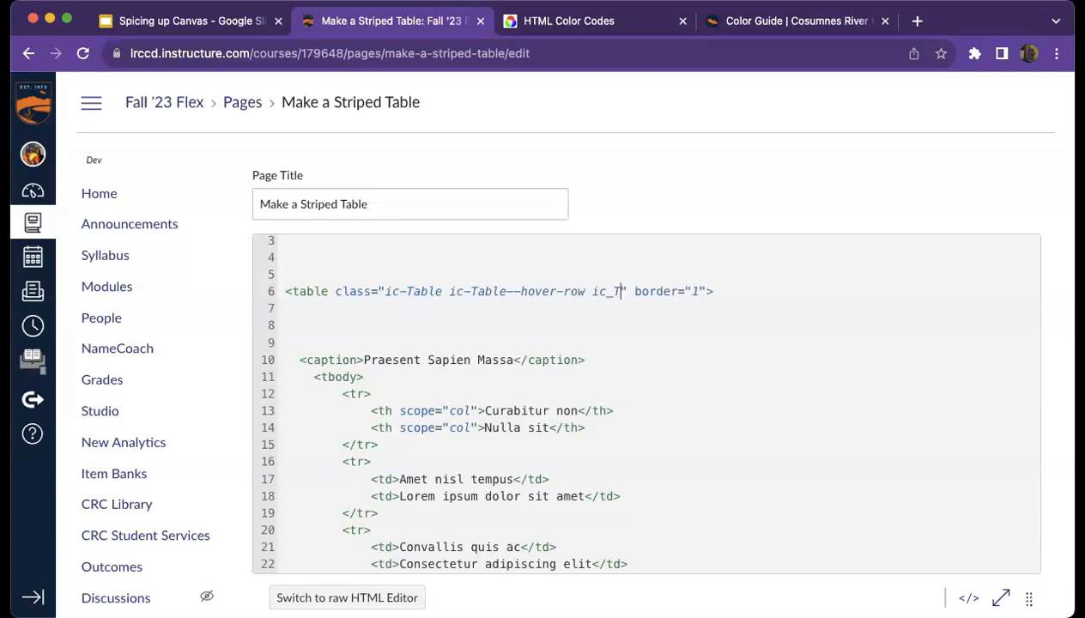
text(able--)
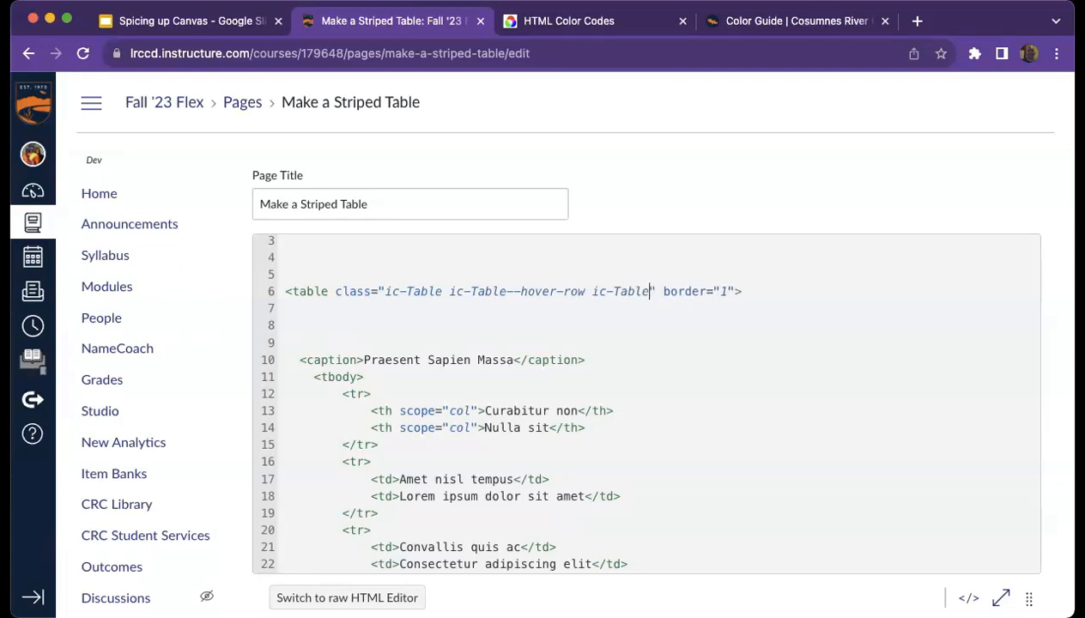
text(strip)
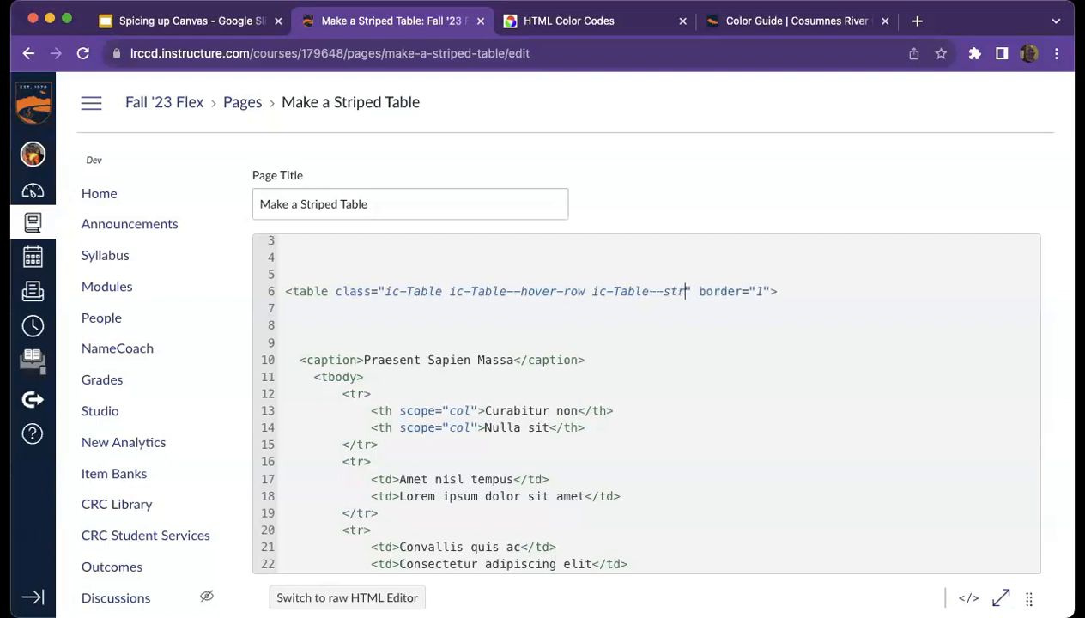
text(ed)
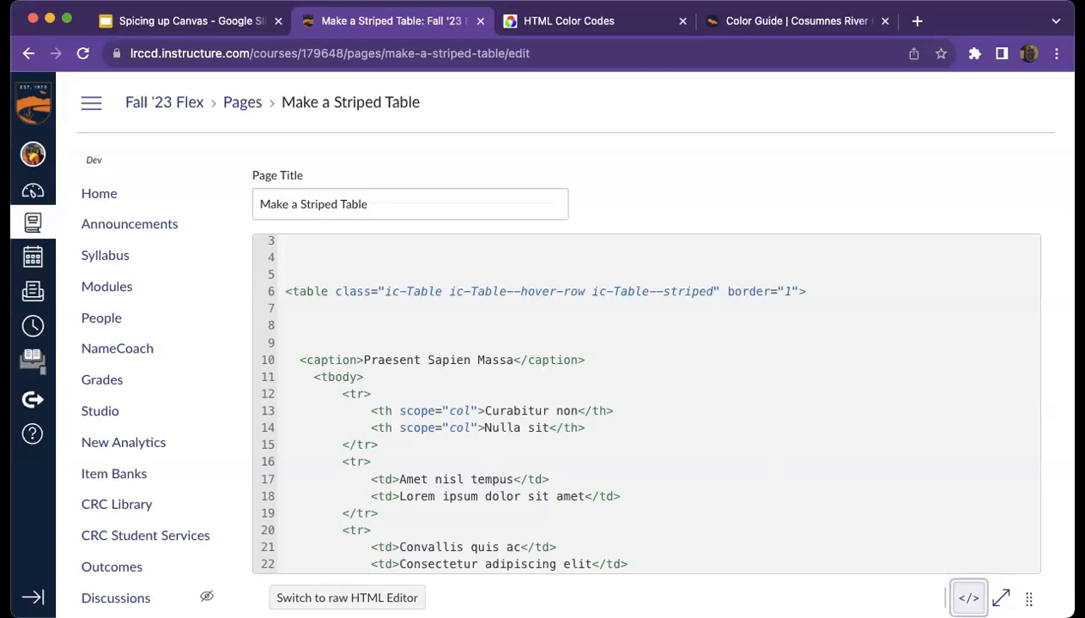
- Switch from the HTML source back to the visual editor and save the page, viewing the styled table
click(968, 597)
scroll(650, 463, down, 2)
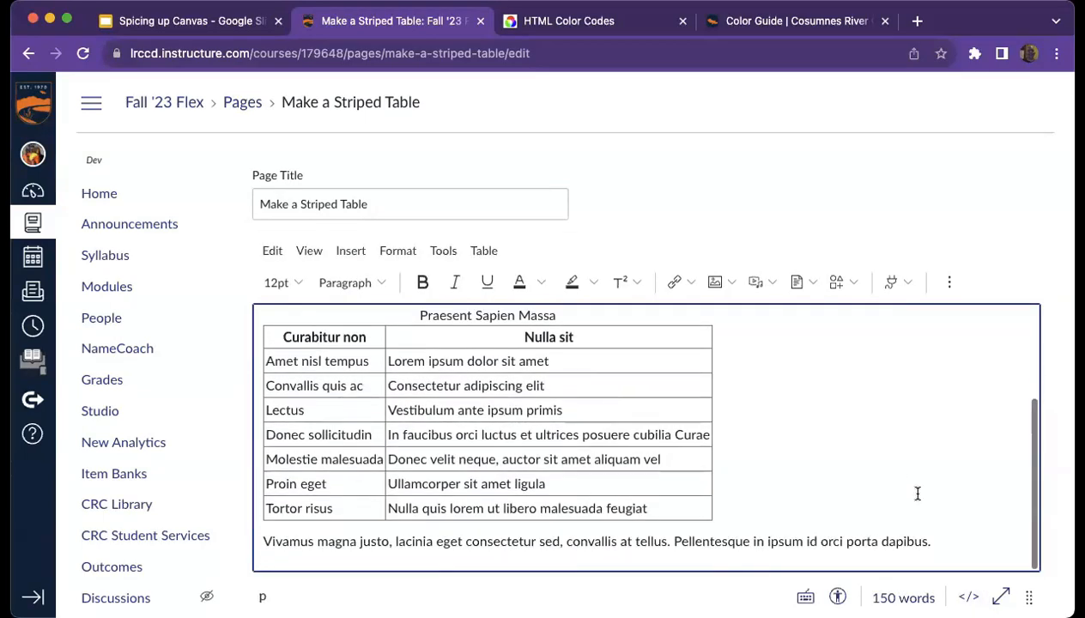
scroll(1029, 520, down, 3)
click(1016, 570)
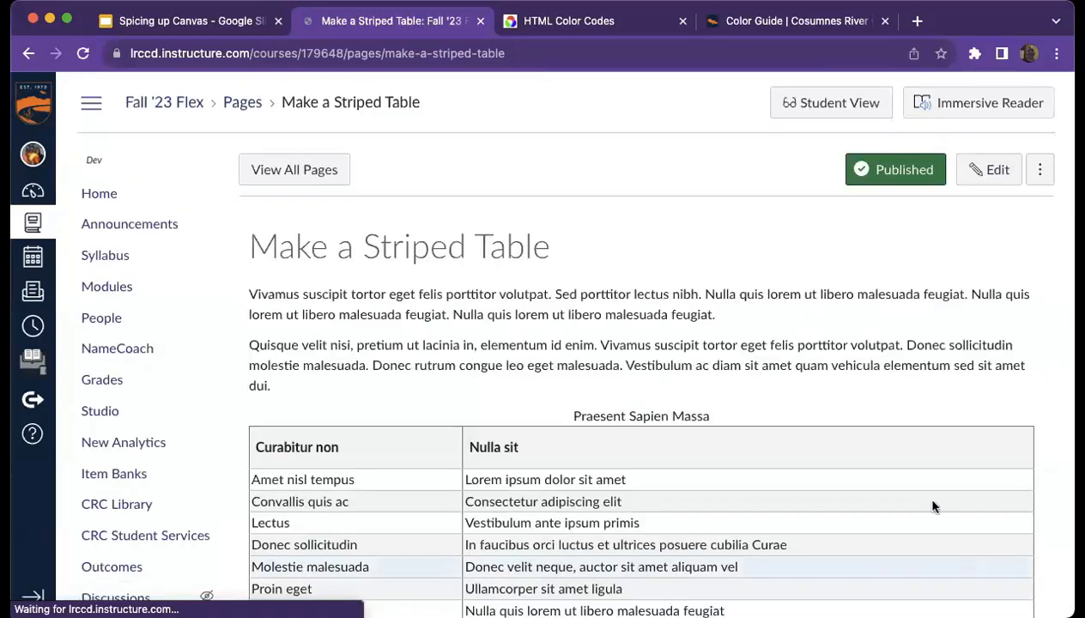
scroll(709, 464, down, 3)
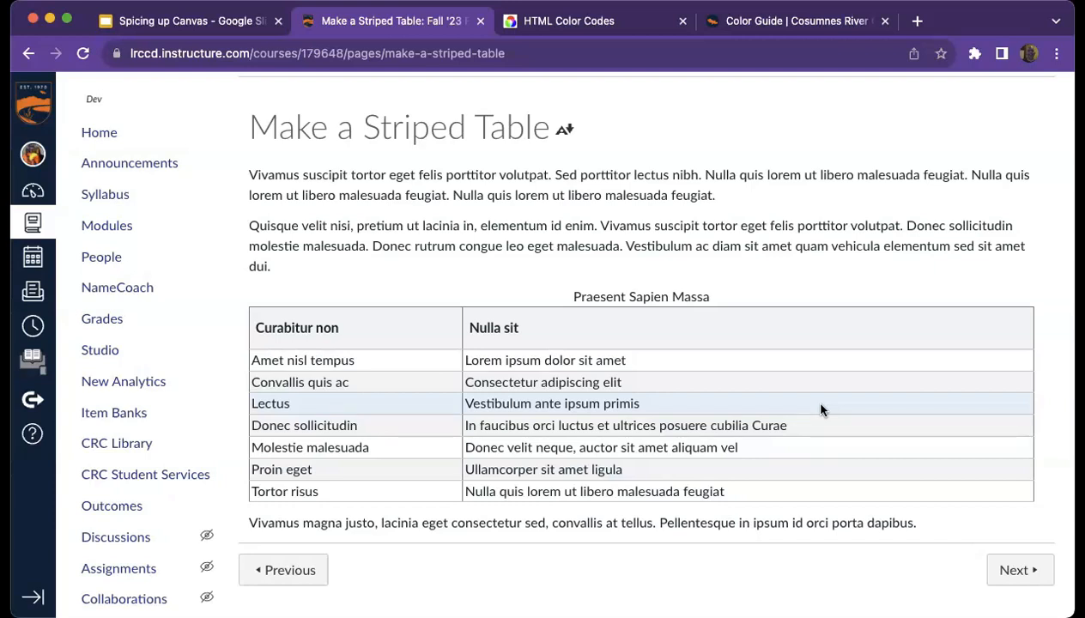
scroll(683, 402, up, 1)
scroll(683, 401, down, 1)
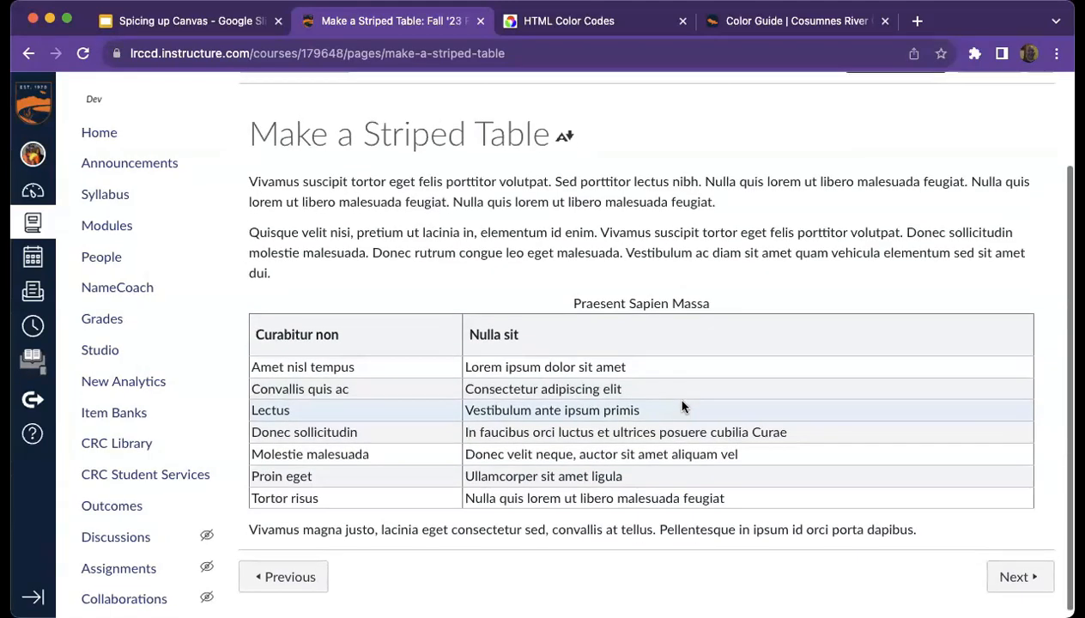
- Switch to the Google Slides presentation and show the Make a Tabbed Page slide with the finished tabs example
key(ctrl+shift+Tab)
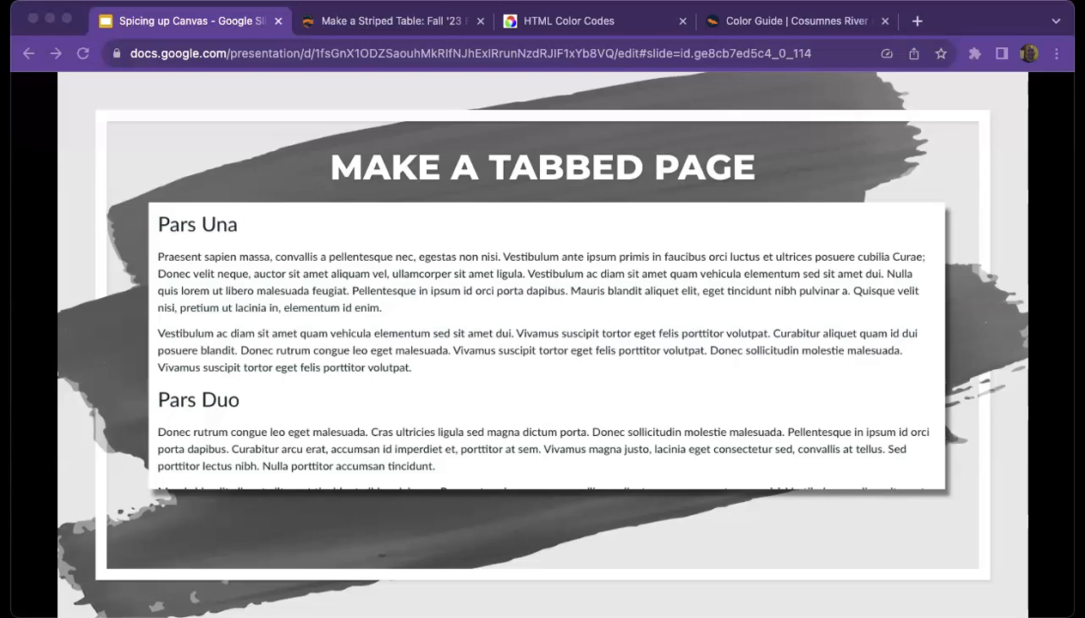
key(Right)
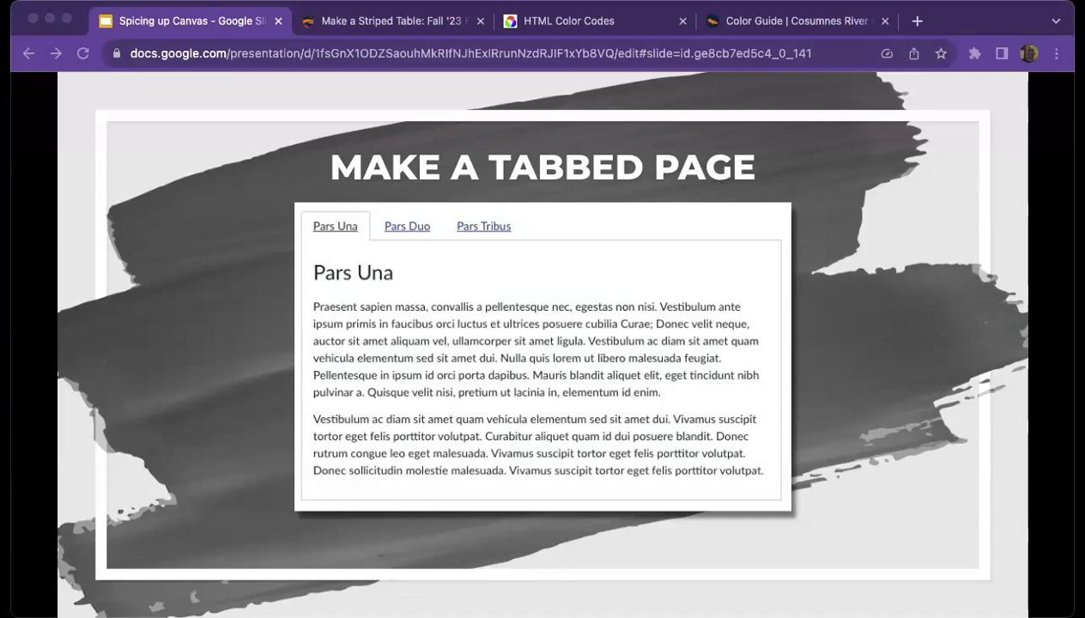
- Return to the Canvas course, open the page "Use a Class from the Canvas Stylesheet: Tabs" and look through its Pars sections
click(388, 23)
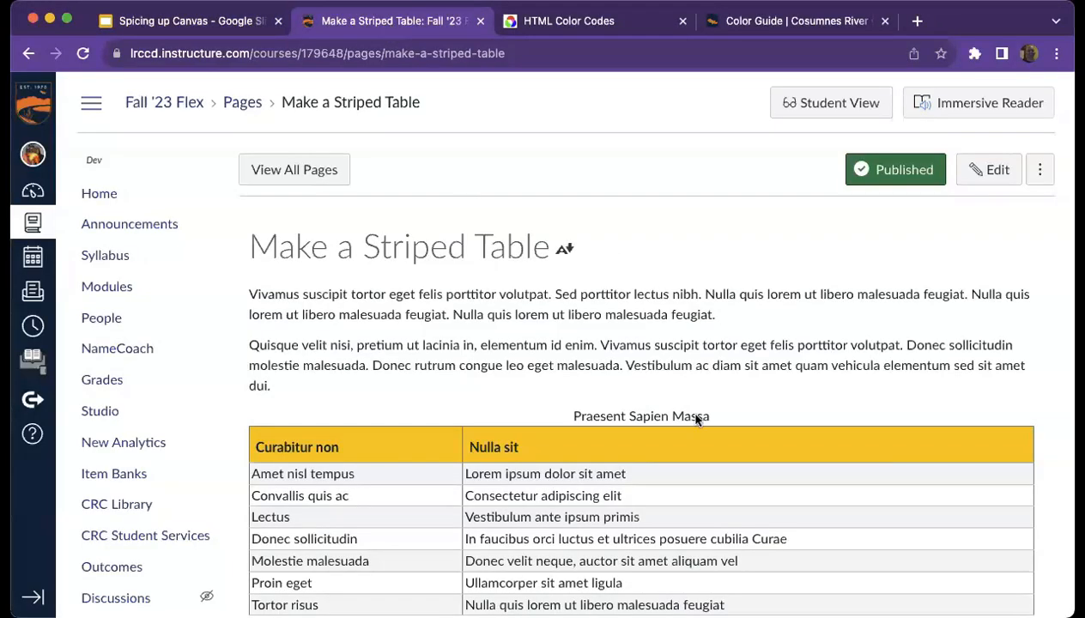
scroll(862, 405, down, 3)
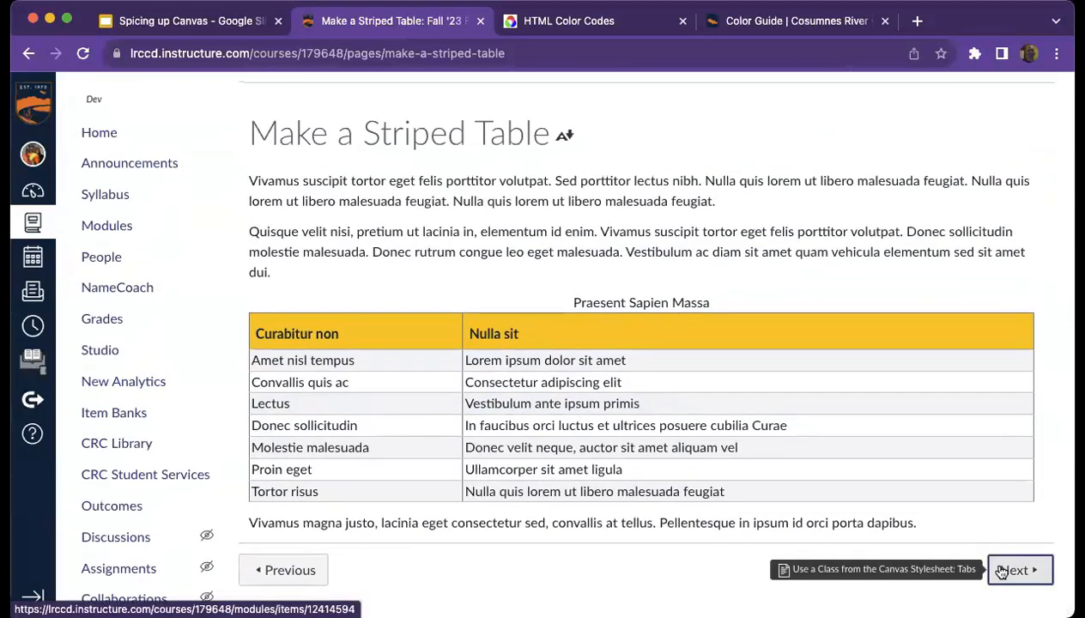
click(1001, 572)
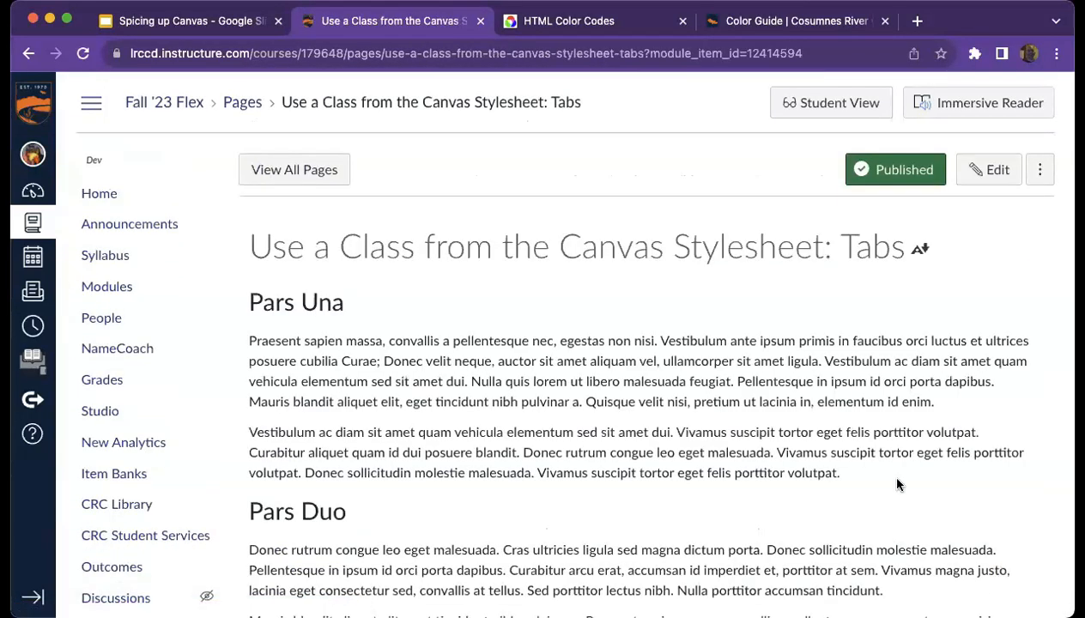
scroll(711, 442, down, 8)
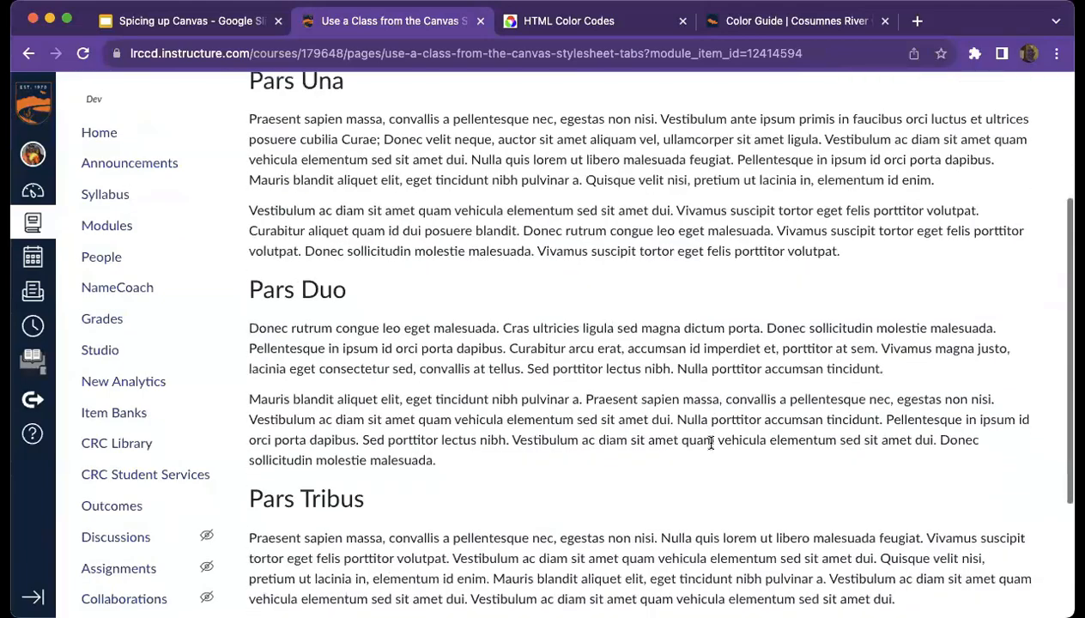
scroll(712, 442, down, 1)
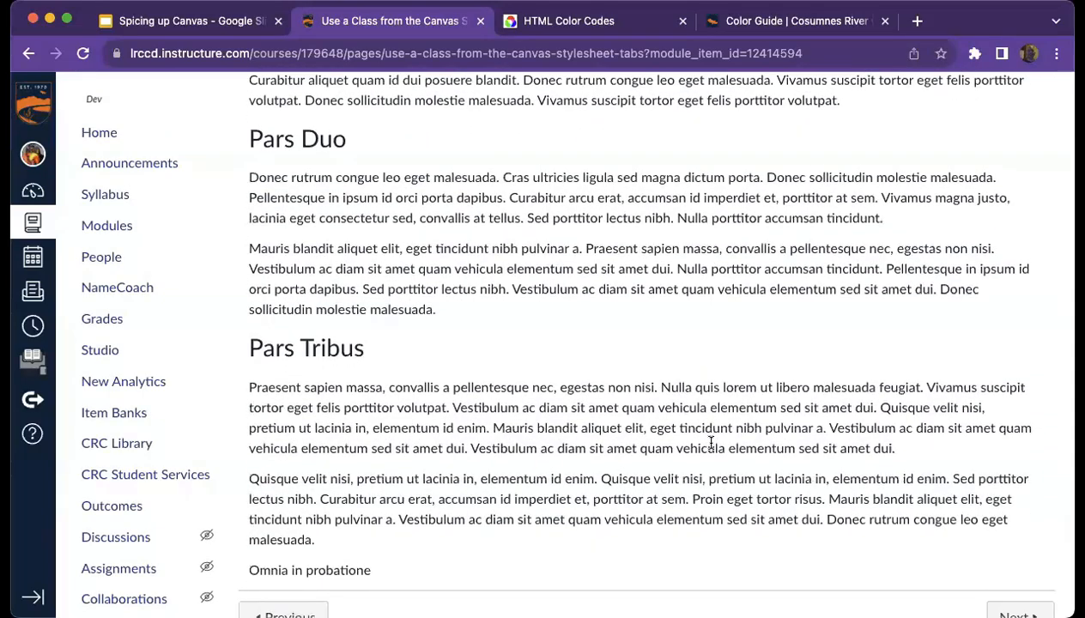
scroll(711, 442, down, 1)
scroll(711, 442, up, 4)
scroll(710, 442, down, 4)
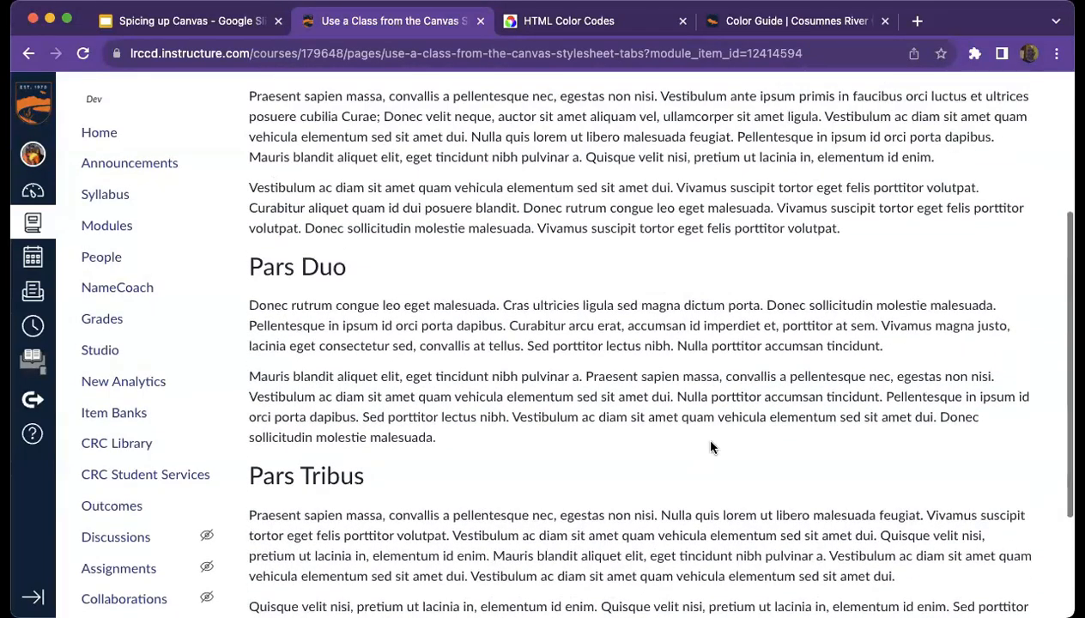
- Highlight the closing line below Pars Tribus, expand the global navigation and open Canvas Commons in its own browser tab
drag(256, 523, 370, 523)
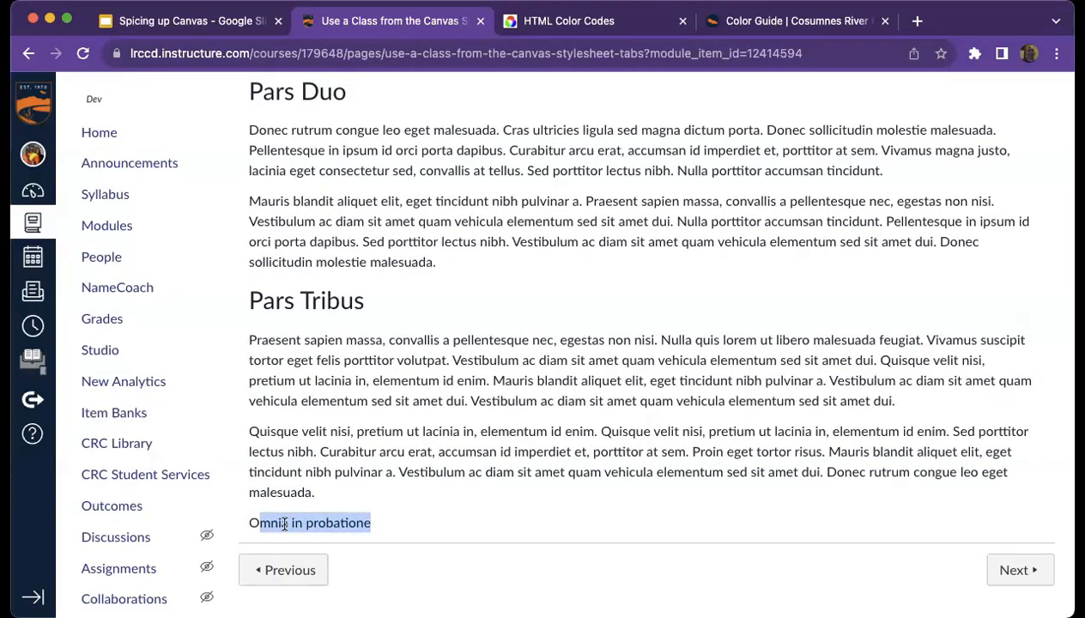
scroll(290, 513, up, 11)
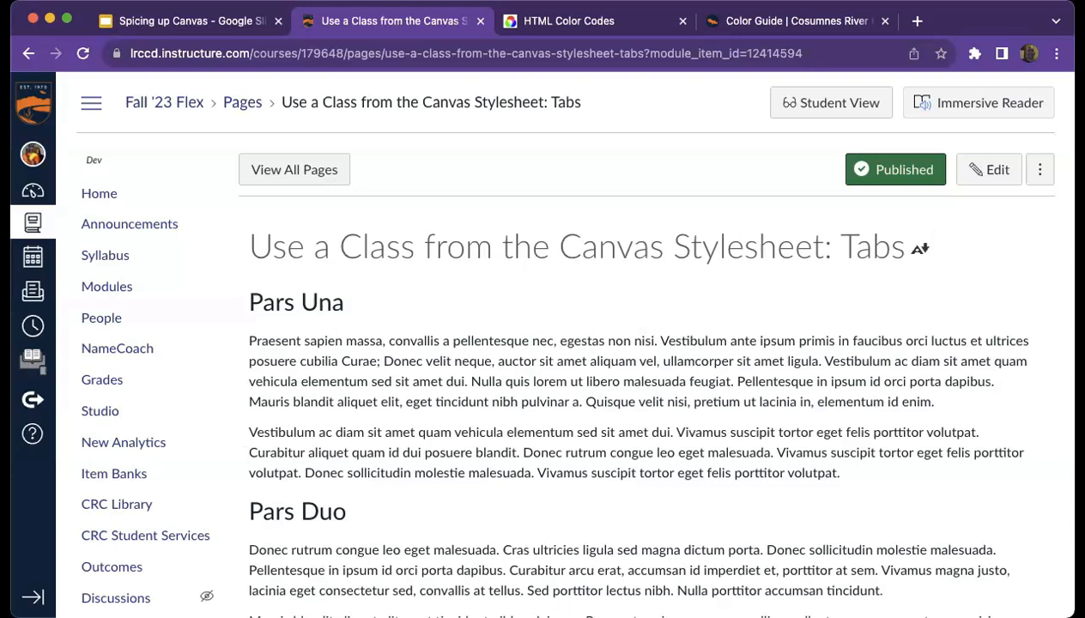
click(33, 595)
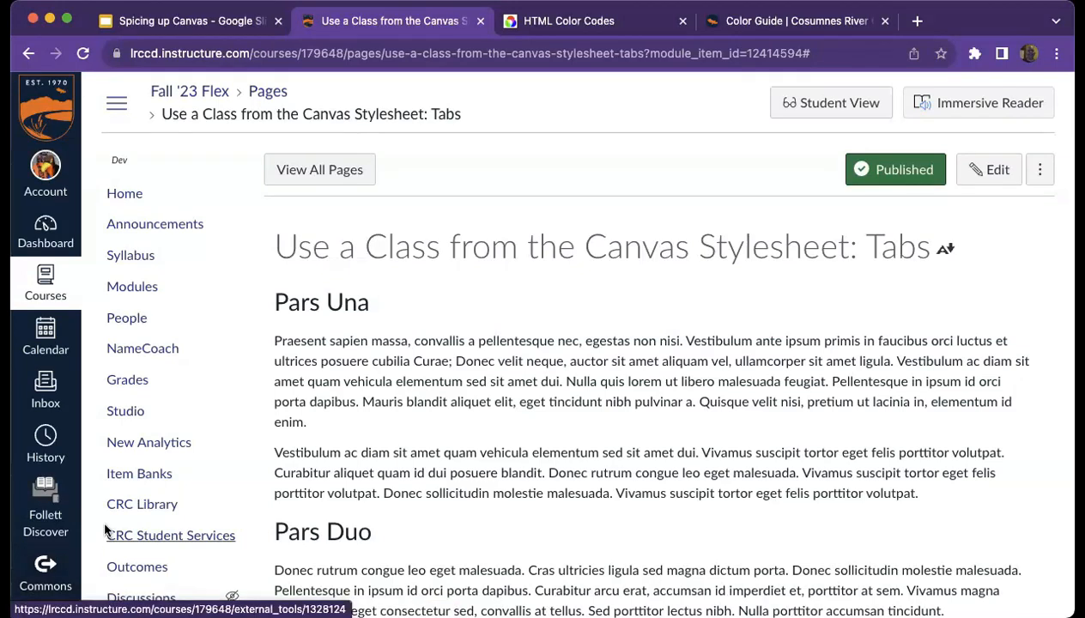
click(60, 571)
click(534, 25)
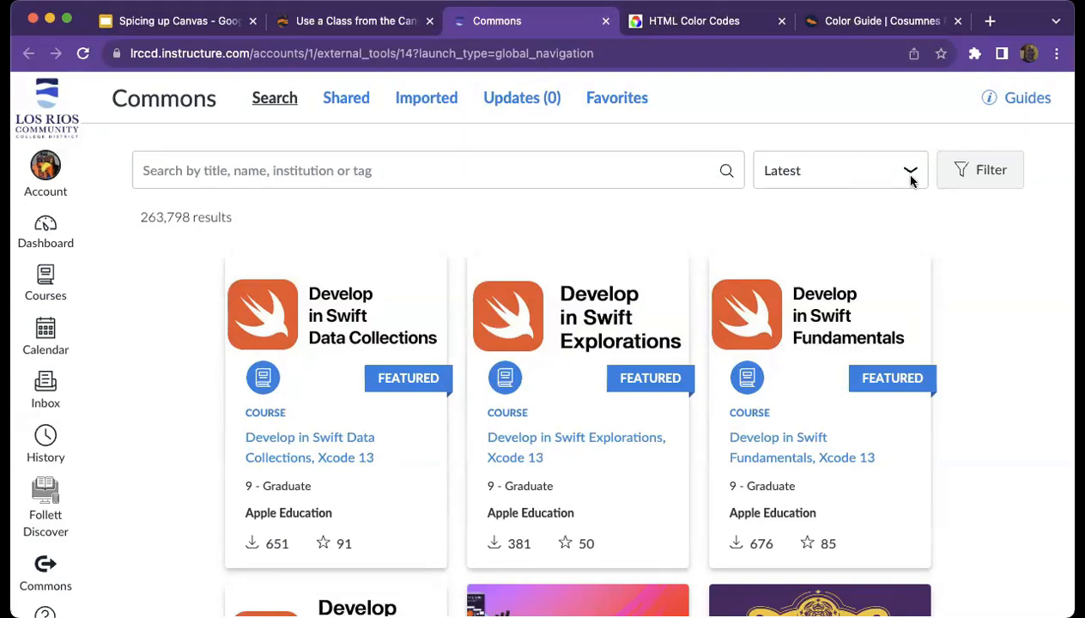
- Try the Shared With filter on the Commons results with Los Rios Community College District and California Community Colleges
click(970, 179)
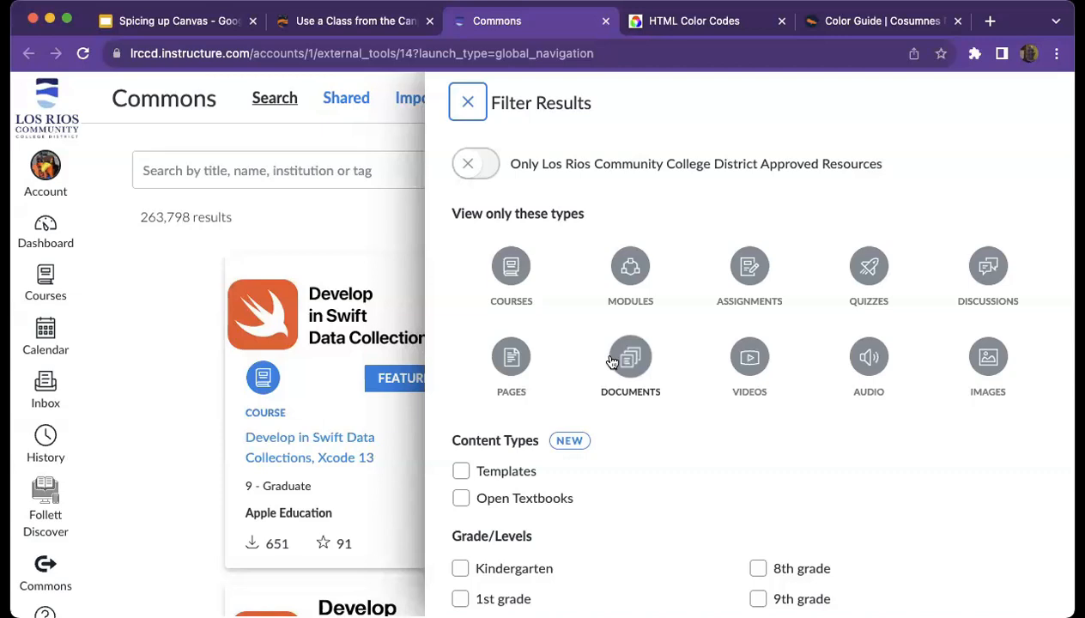
scroll(672, 409, down, 5)
scroll(672, 409, down, 1)
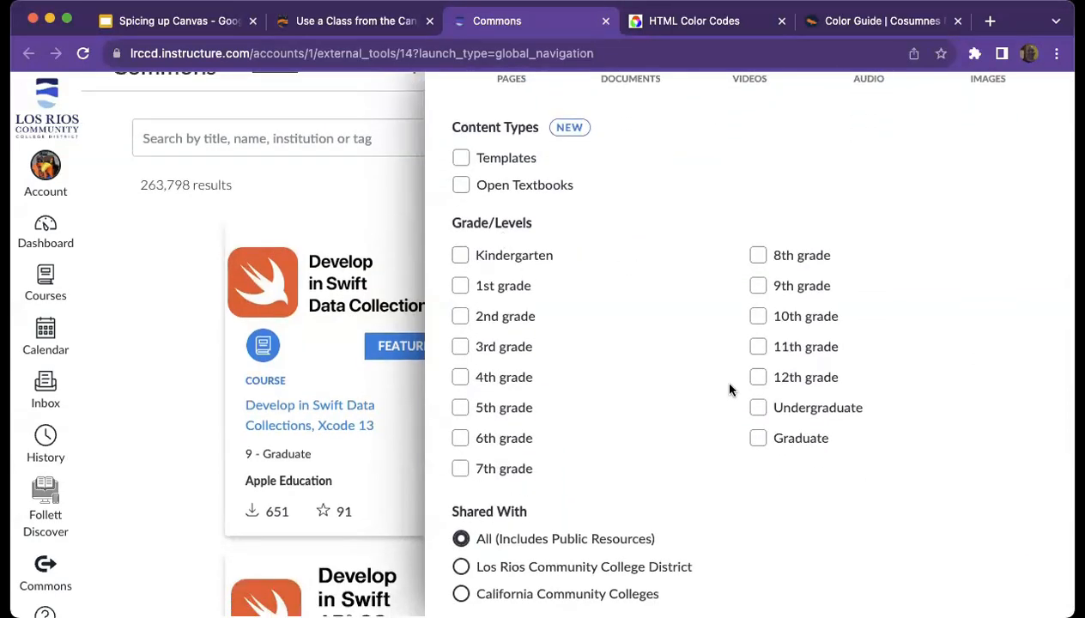
click(461, 566)
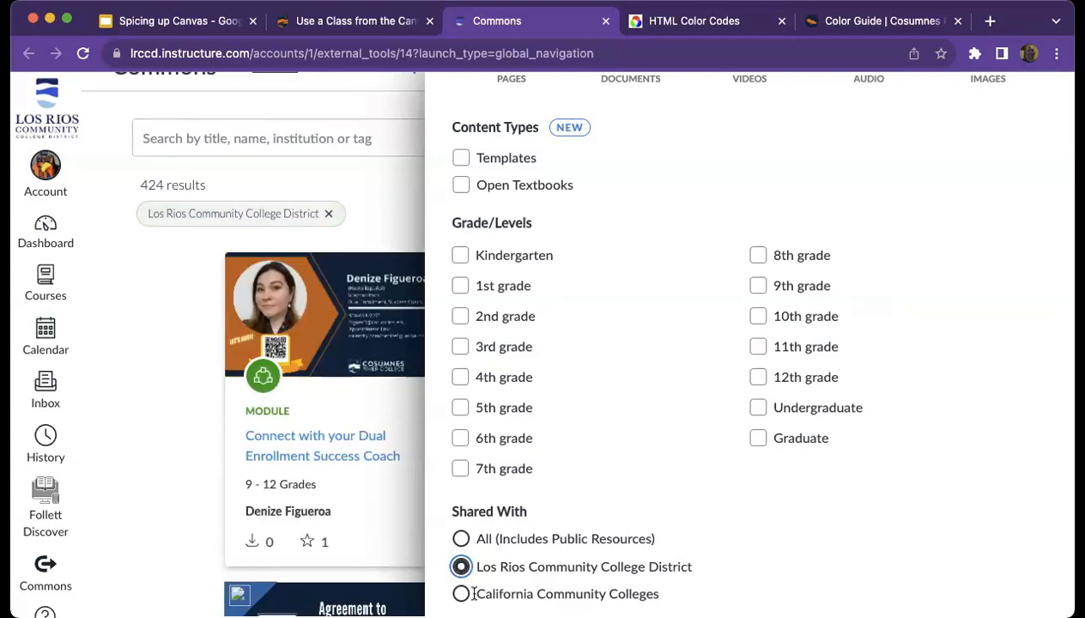
click(461, 593)
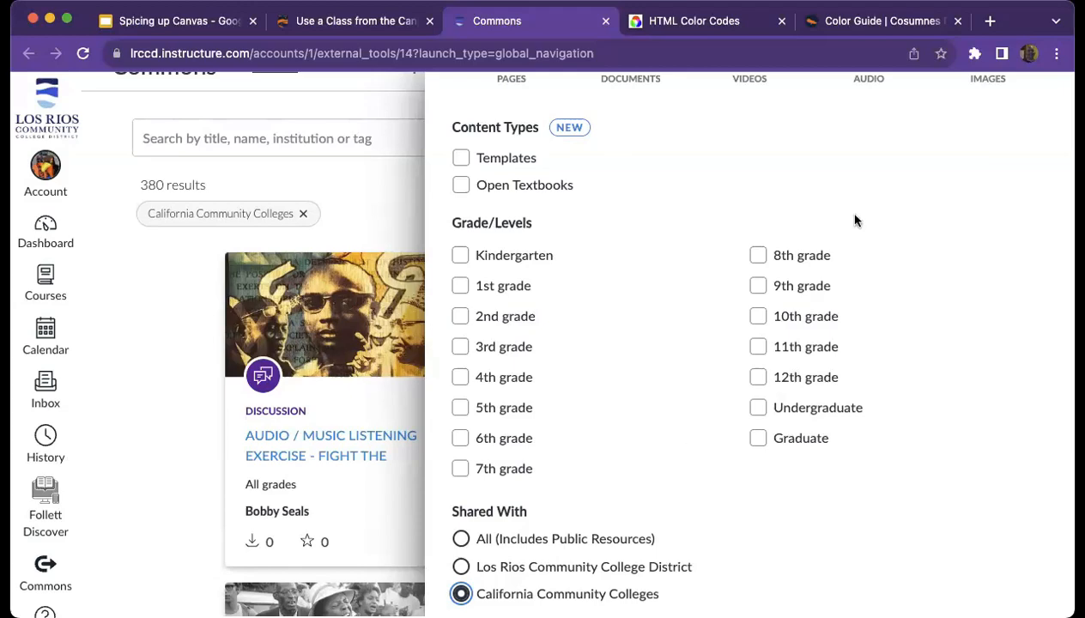
- Review the filter options, reset Shared With to All (Includes Public Resources) and return to the Commons search
scroll(845, 215, up, 4)
scroll(847, 218, down, 4)
scroll(848, 220, up, 4)
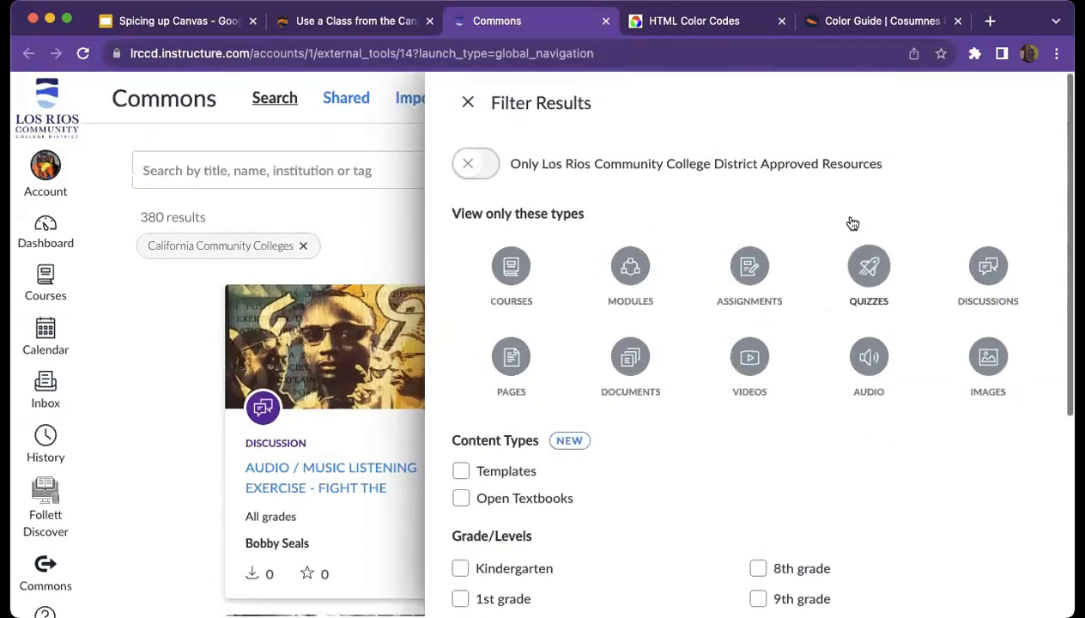
scroll(719, 230, down, 6)
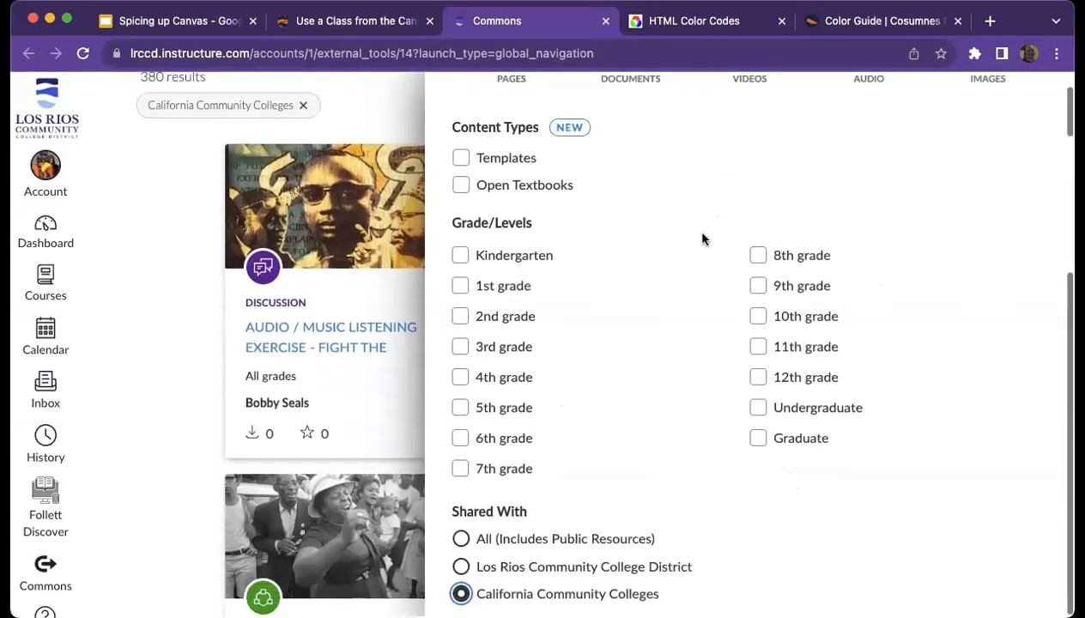
click(461, 539)
scroll(685, 331, up, 4)
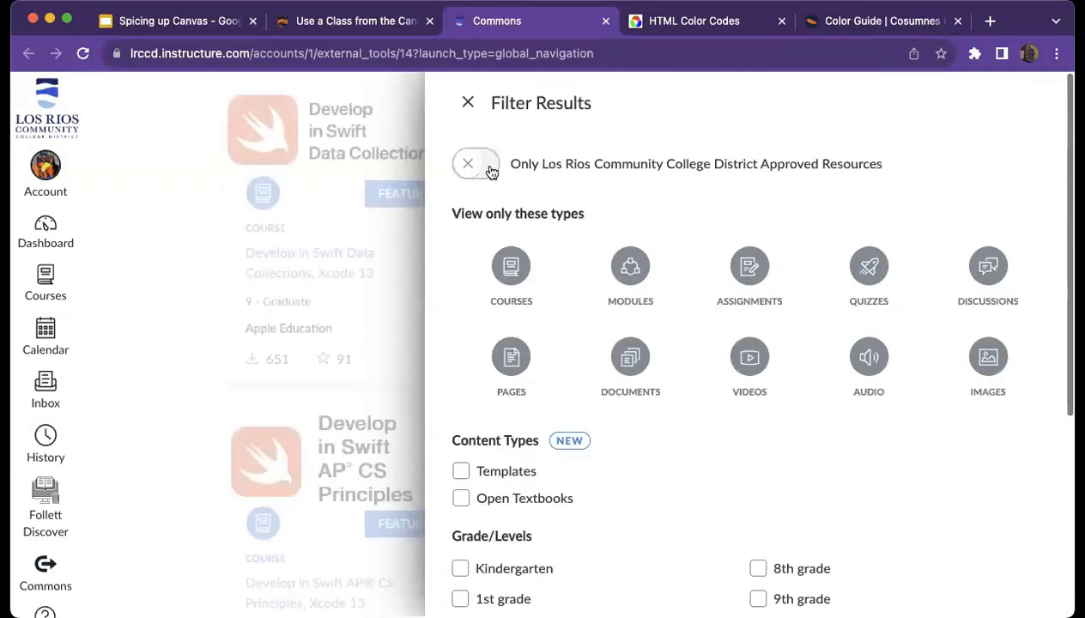
click(466, 101)
scroll(395, 182, up, 3)
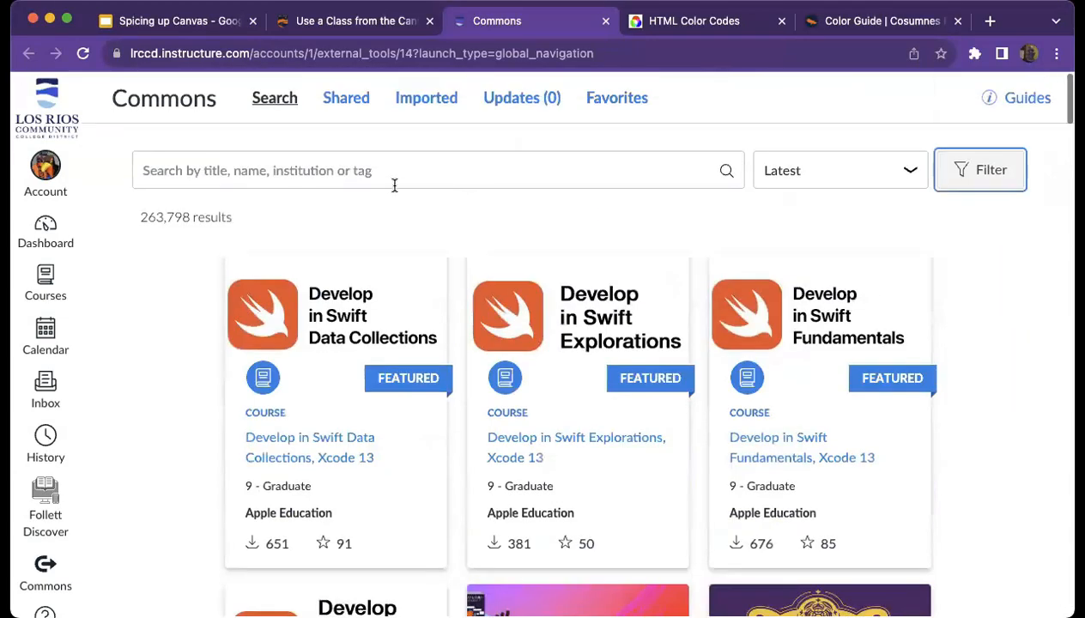
- Search Commons for "sample page tabs" and look over the matching resources
click(397, 176)
text(sample )
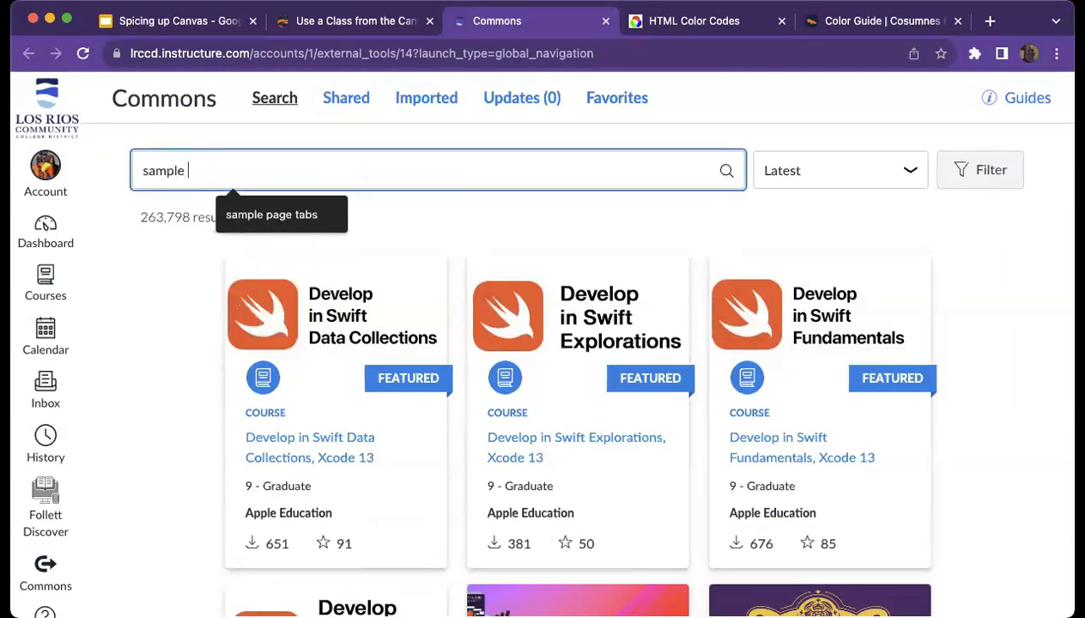
text(page tabs)
key(Return)
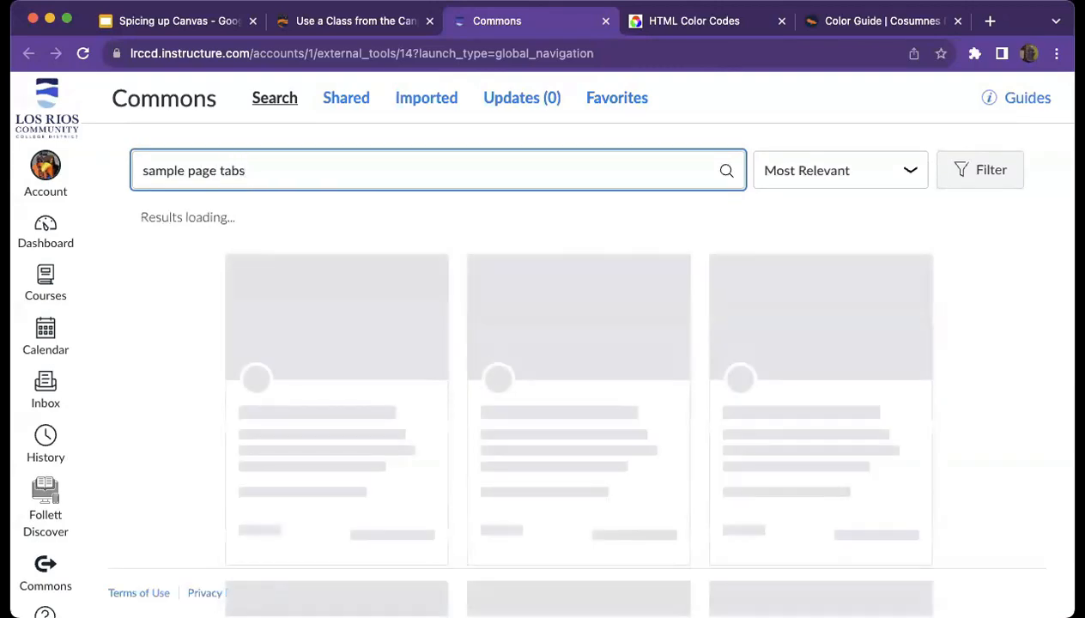
scroll(584, 403, down, 1)
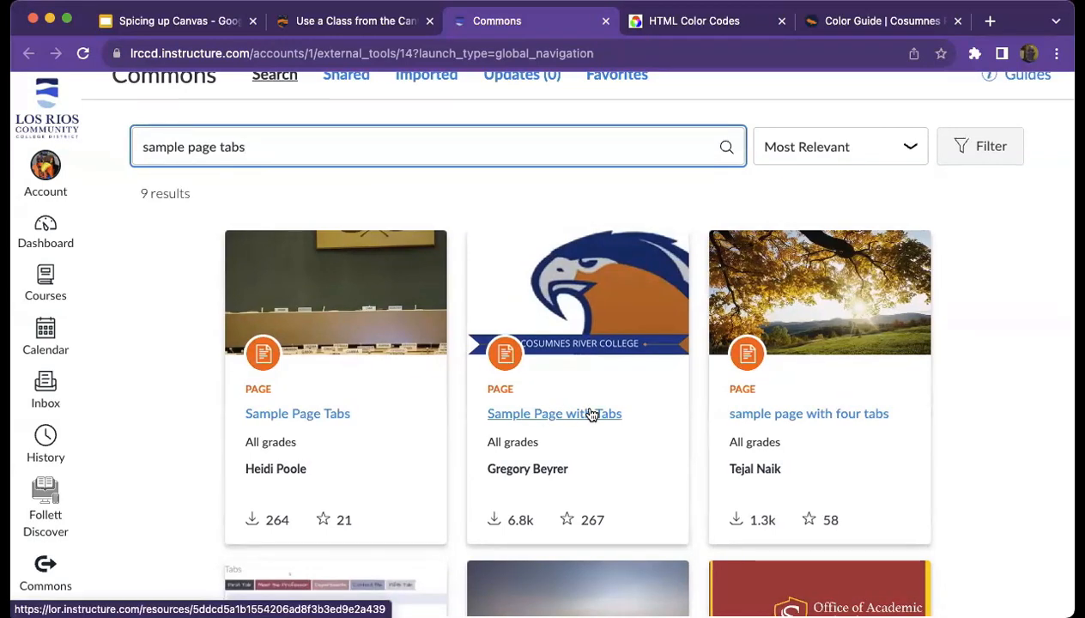
- Open the Cosumnes River College resource "Sample Page with Tabs" and look through its preview
click(592, 415)
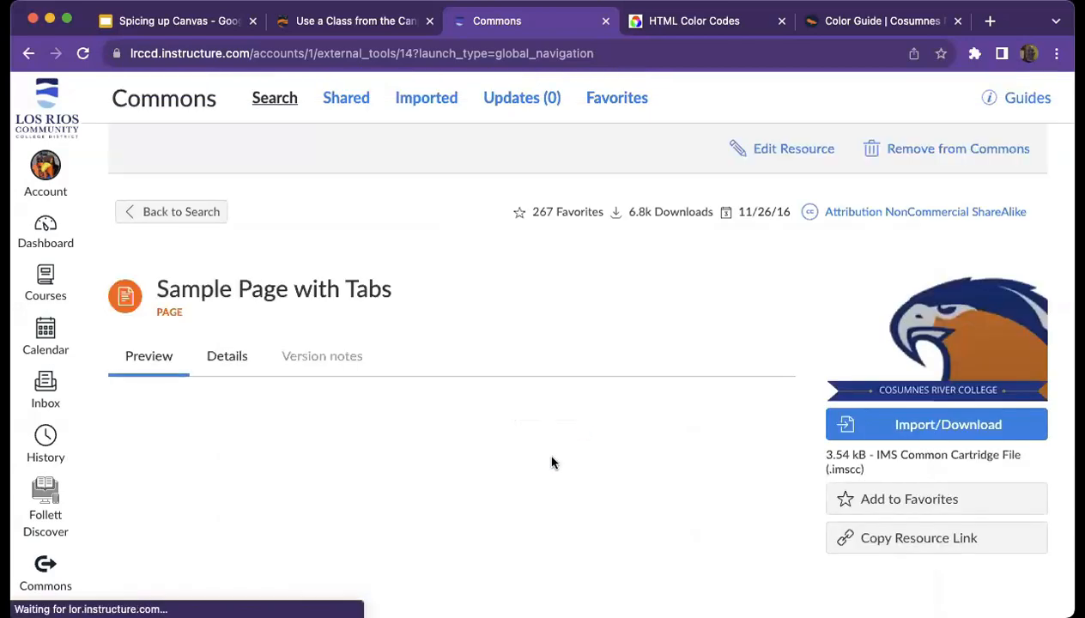
scroll(622, 453, down, 3)
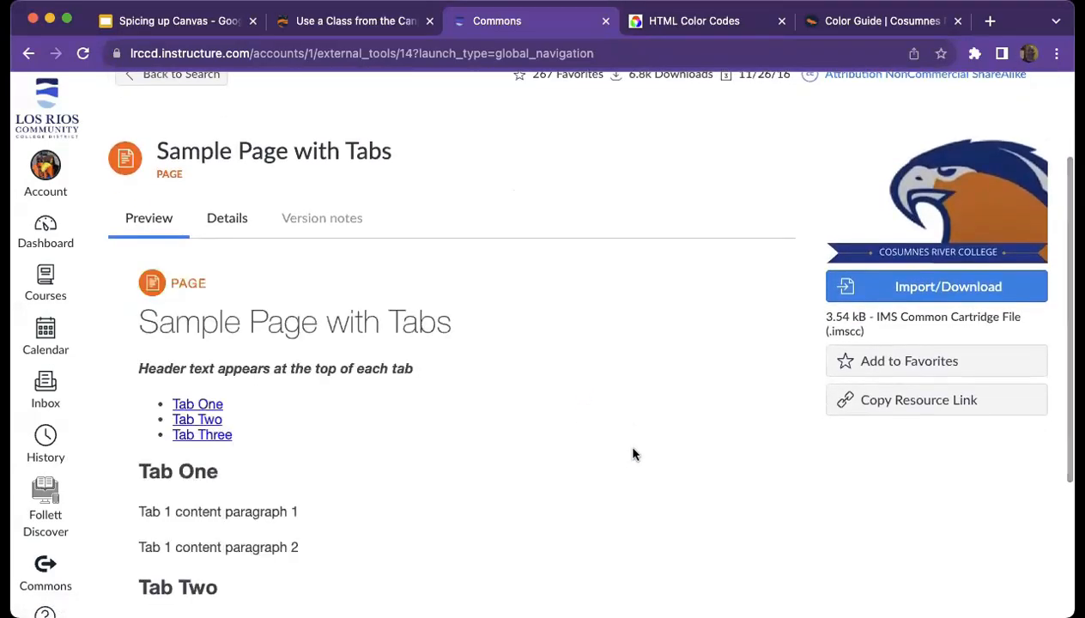
scroll(632, 453, down, 2)
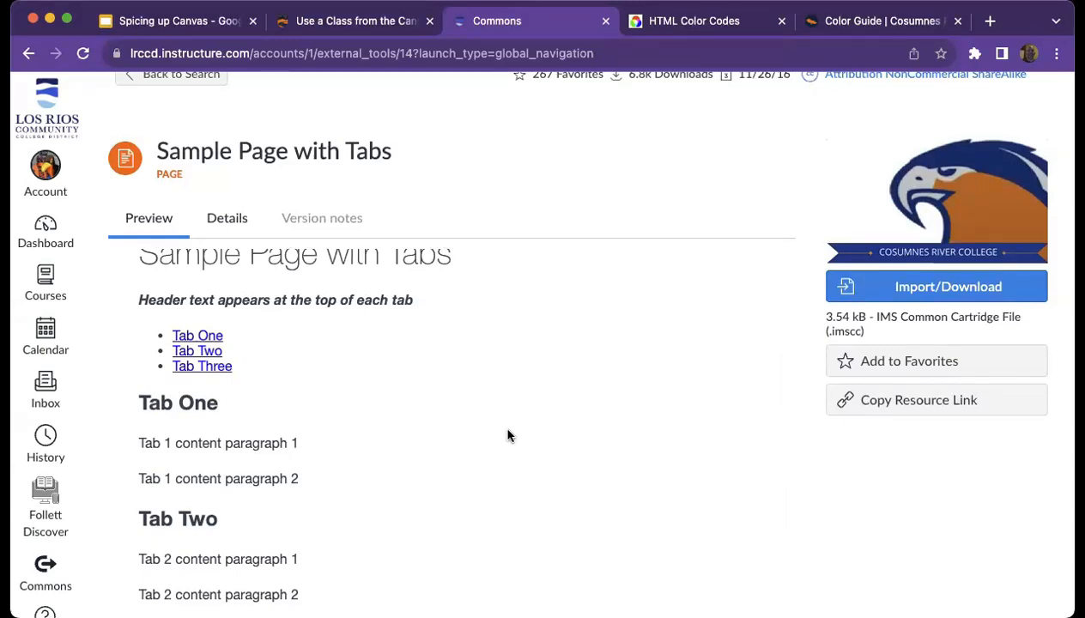
scroll(511, 434, up, 2)
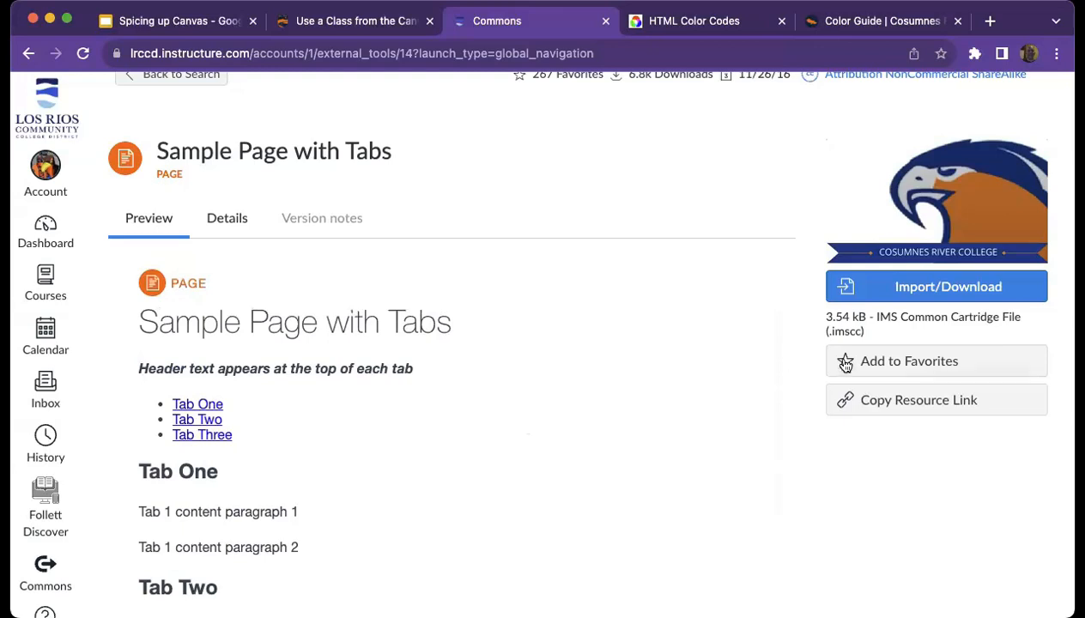
- Import the resource into the course Fall '23 Flex Workshops, finding it with the search "fall '23", and close Commons
click(912, 286)
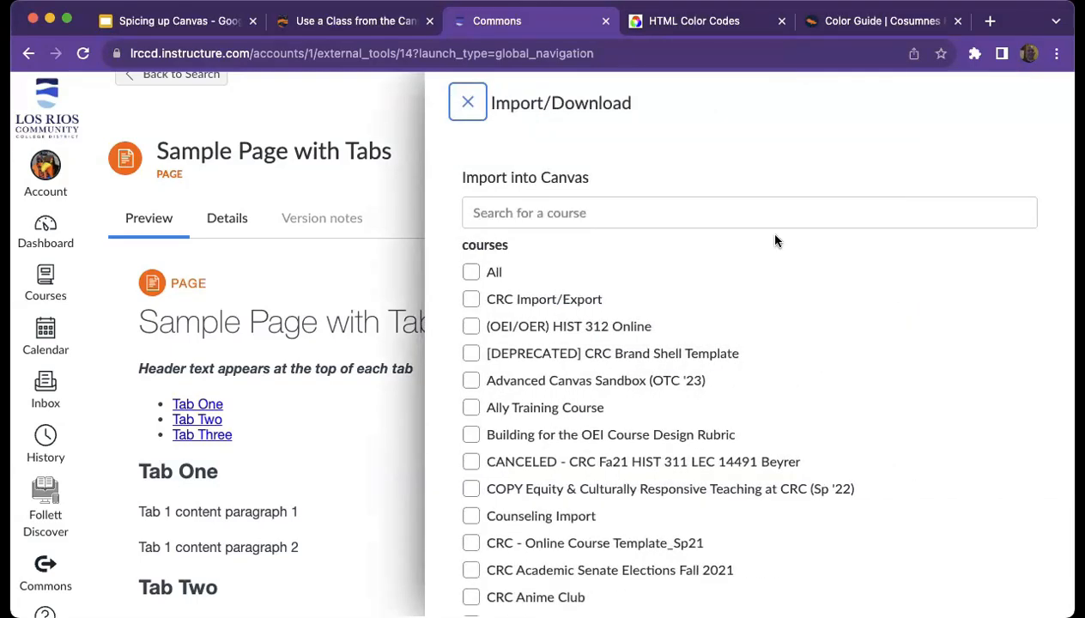
click(652, 207)
text(fall '23)
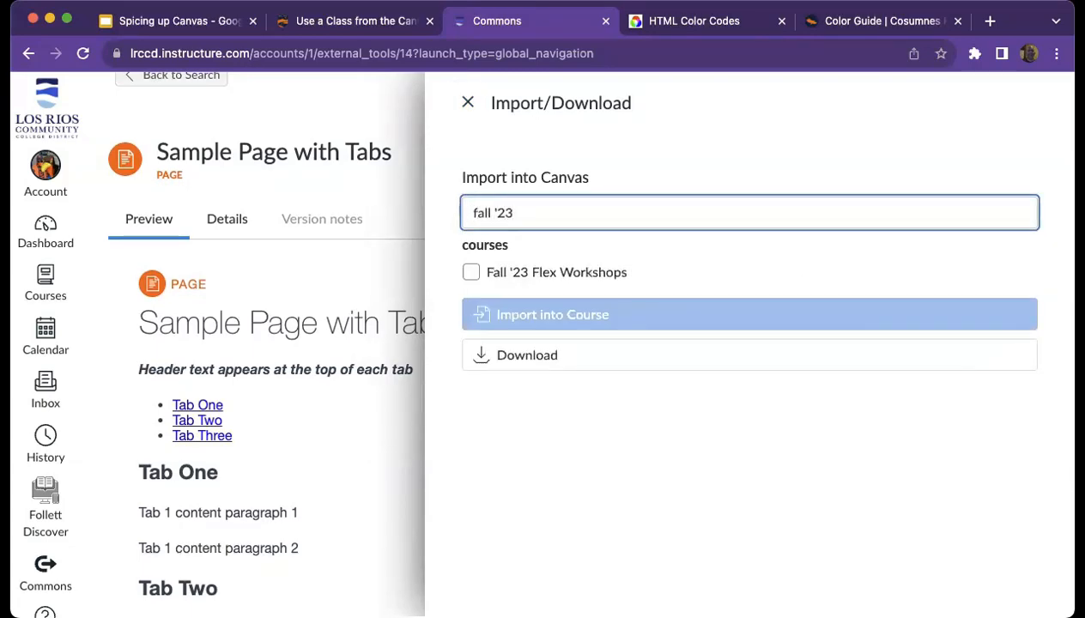
click(471, 272)
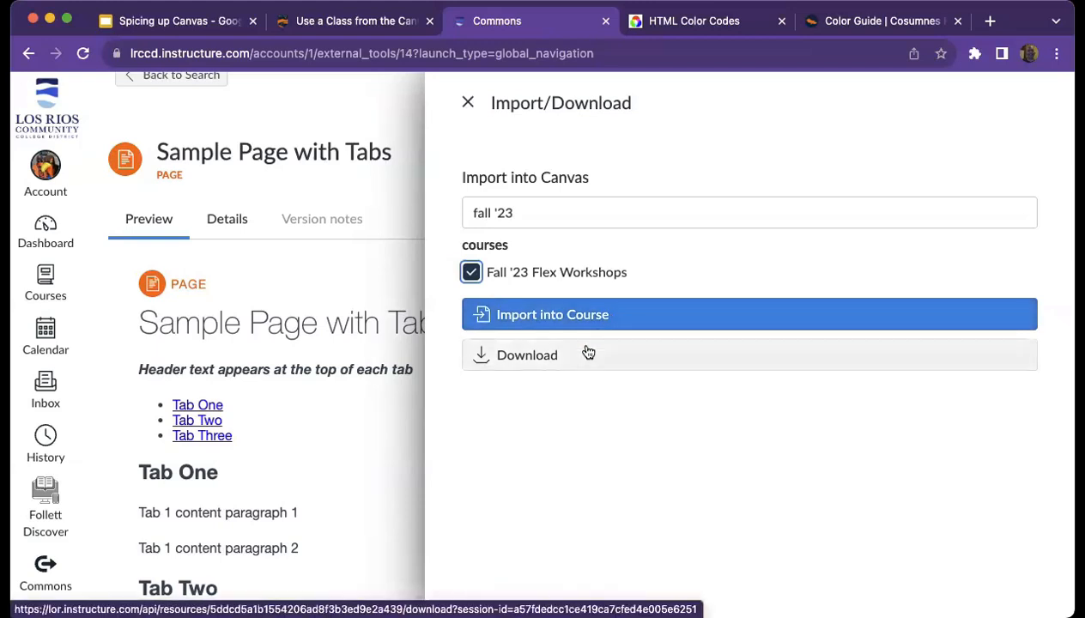
click(691, 315)
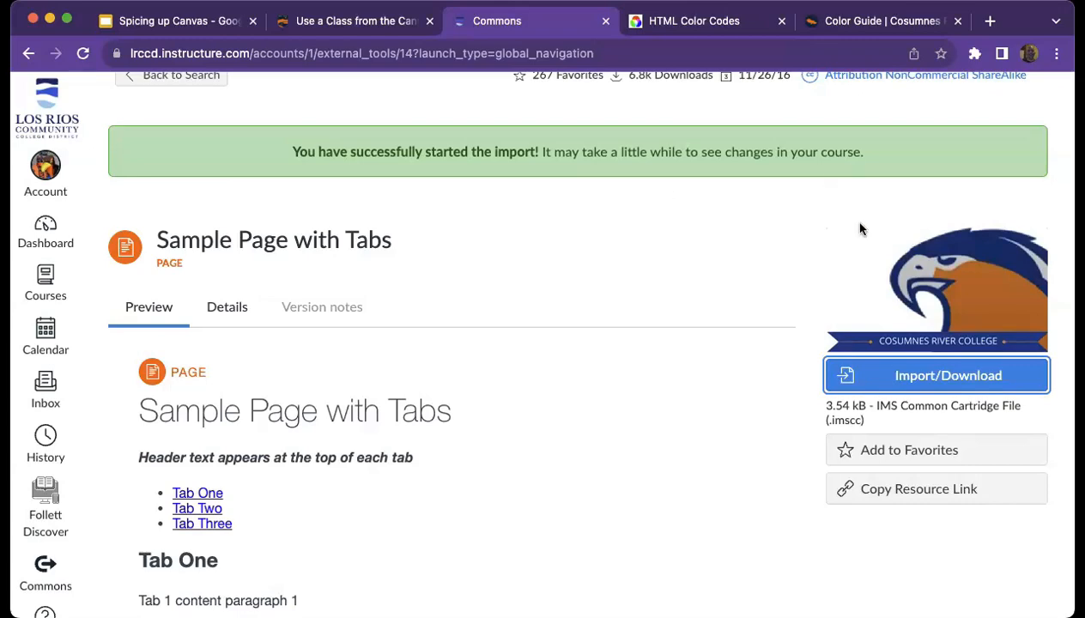
click(606, 21)
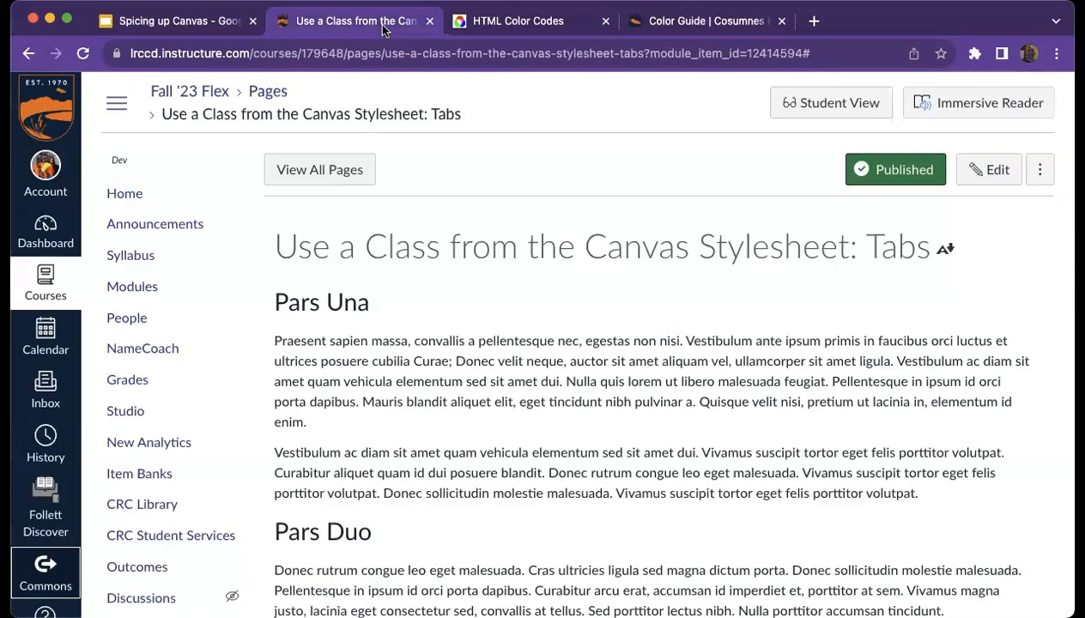
- Open the list of all pages in the course and go to the imported page "Sample Page with Tabs"
scroll(213, 418, down, 5)
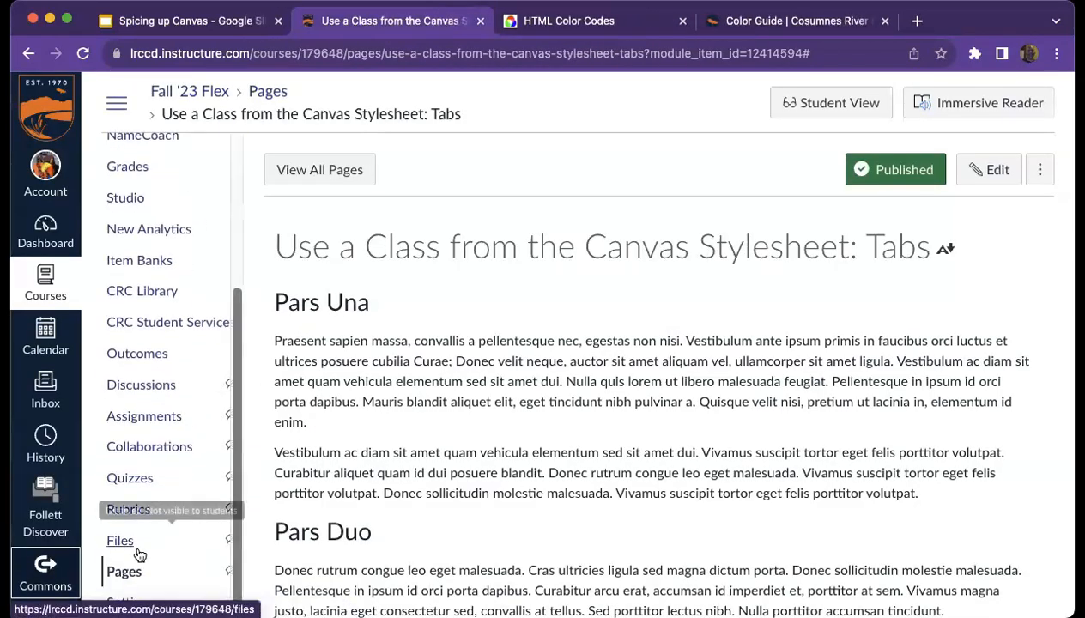
click(135, 582)
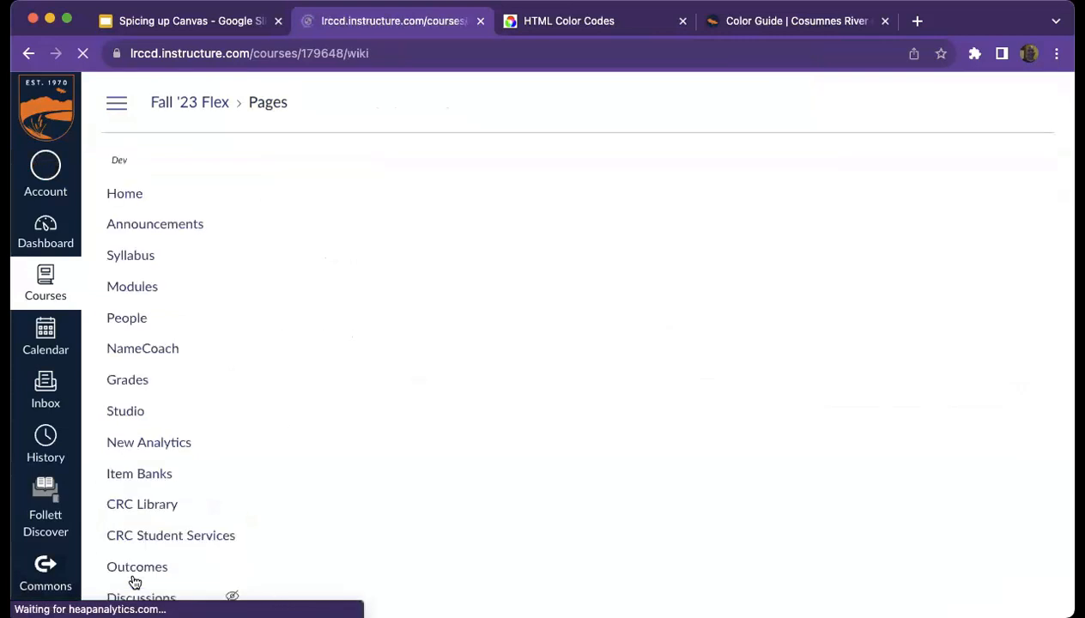
click(312, 168)
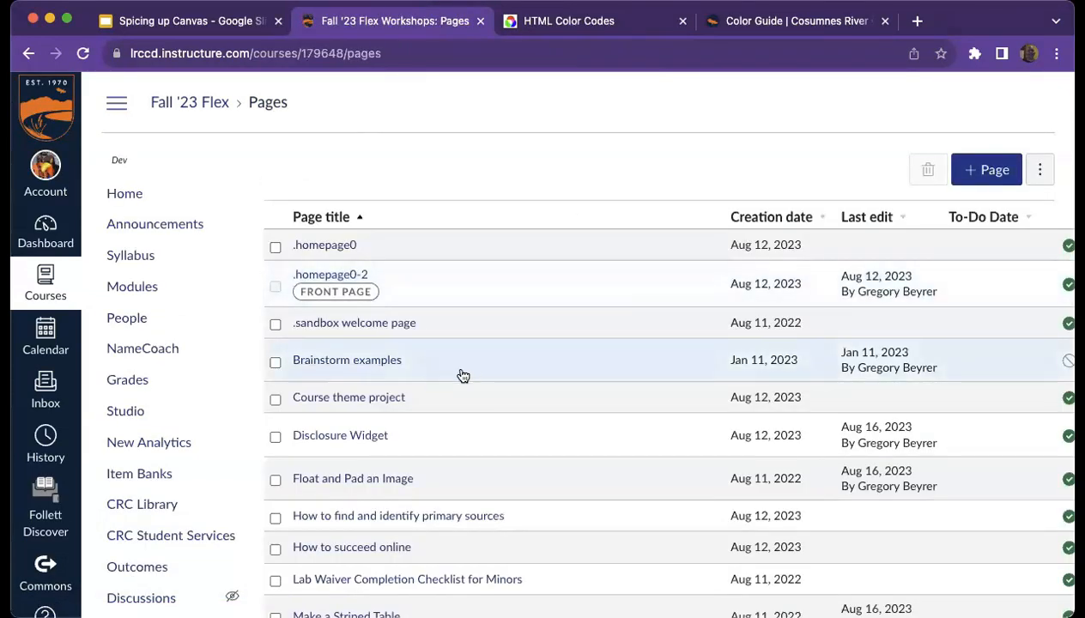
scroll(576, 322, down, 5)
scroll(603, 343, down, 4)
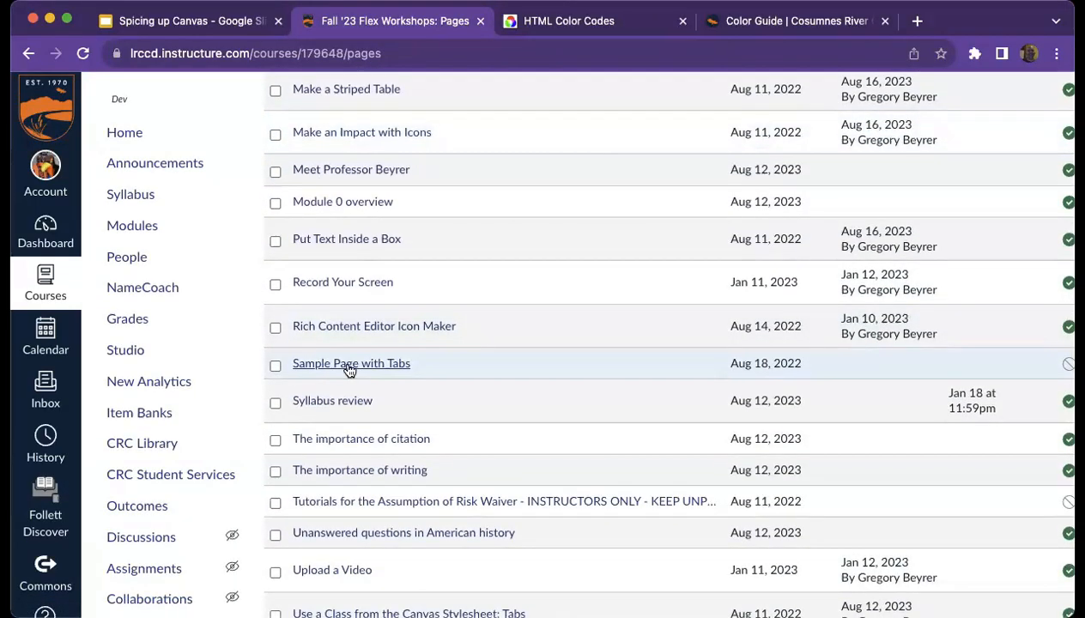
click(393, 369)
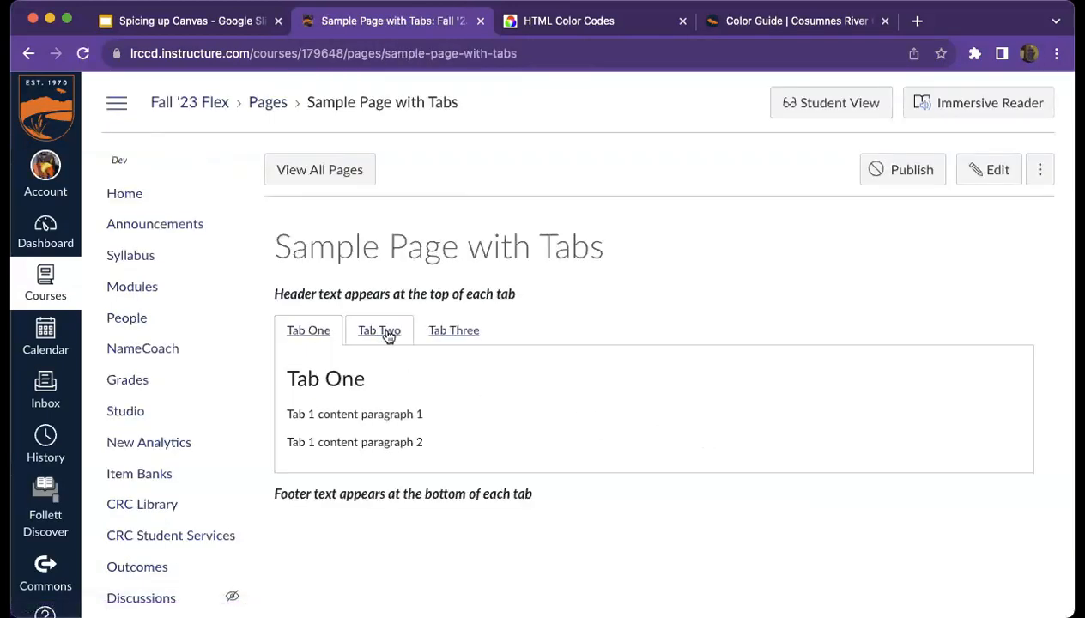
- Examine Tab Two and Tab Three on the sample page, returning to Tab One
click(386, 334)
click(453, 332)
click(381, 329)
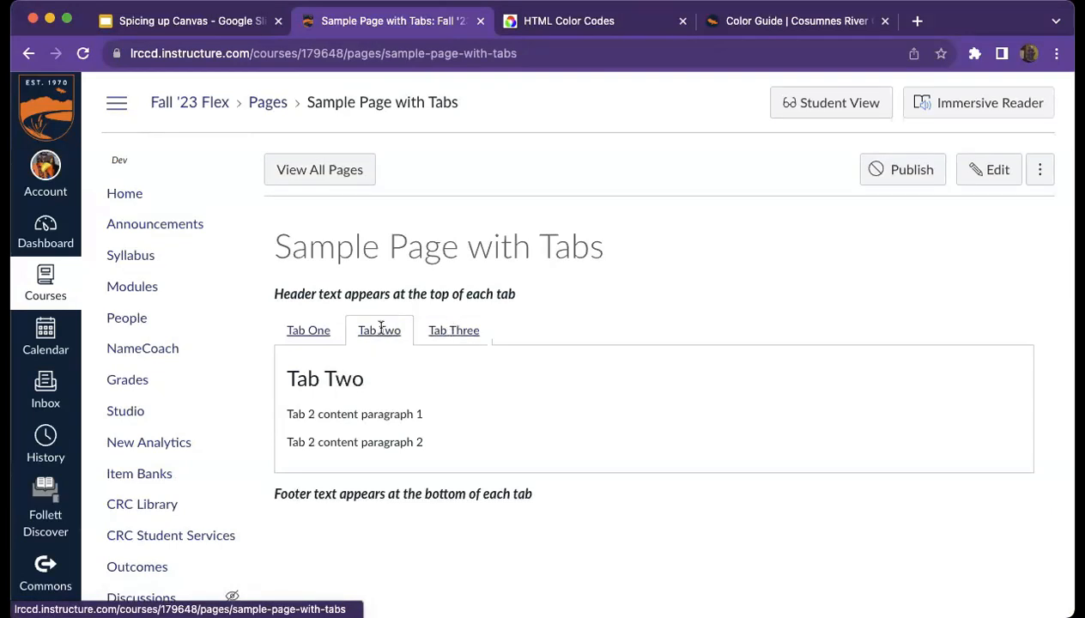
click(305, 332)
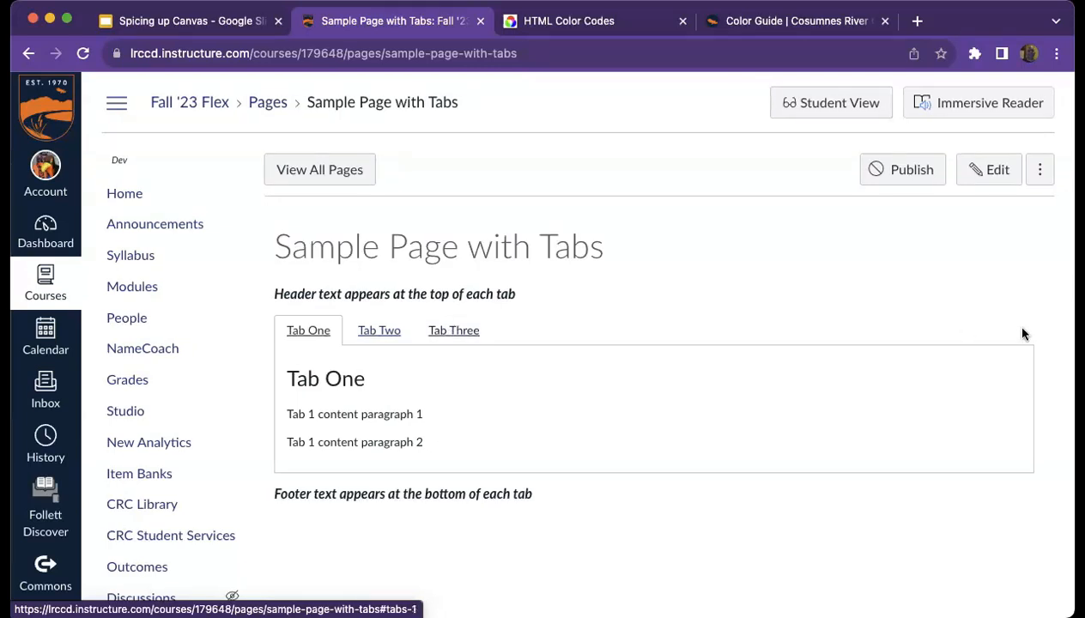
- Edit Sample Page with Tabs in the HTML source view and select all of its code
click(995, 185)
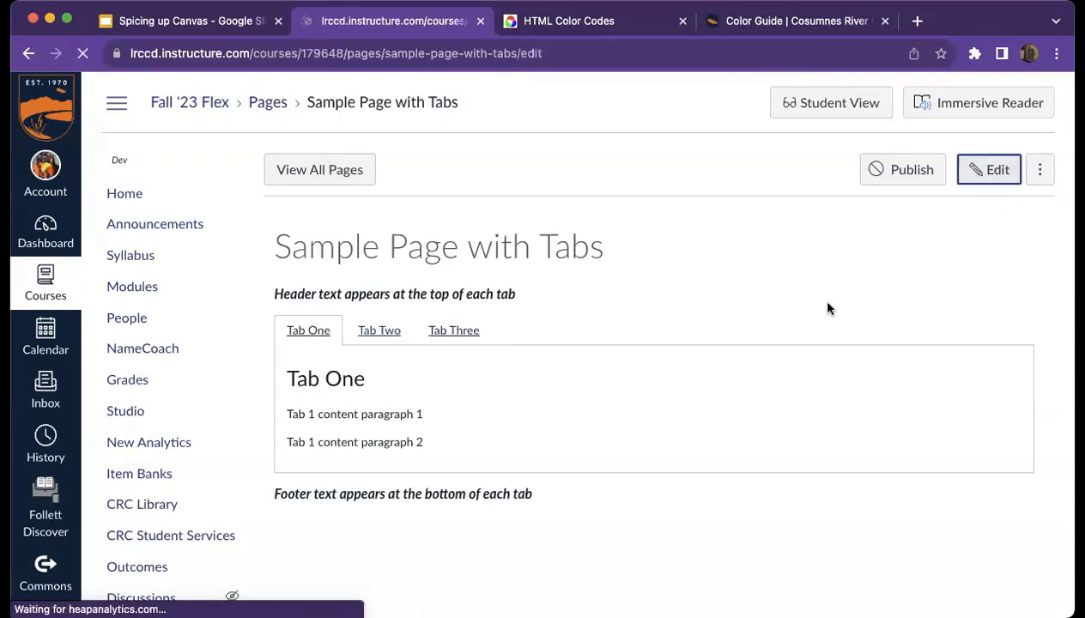
click(968, 597)
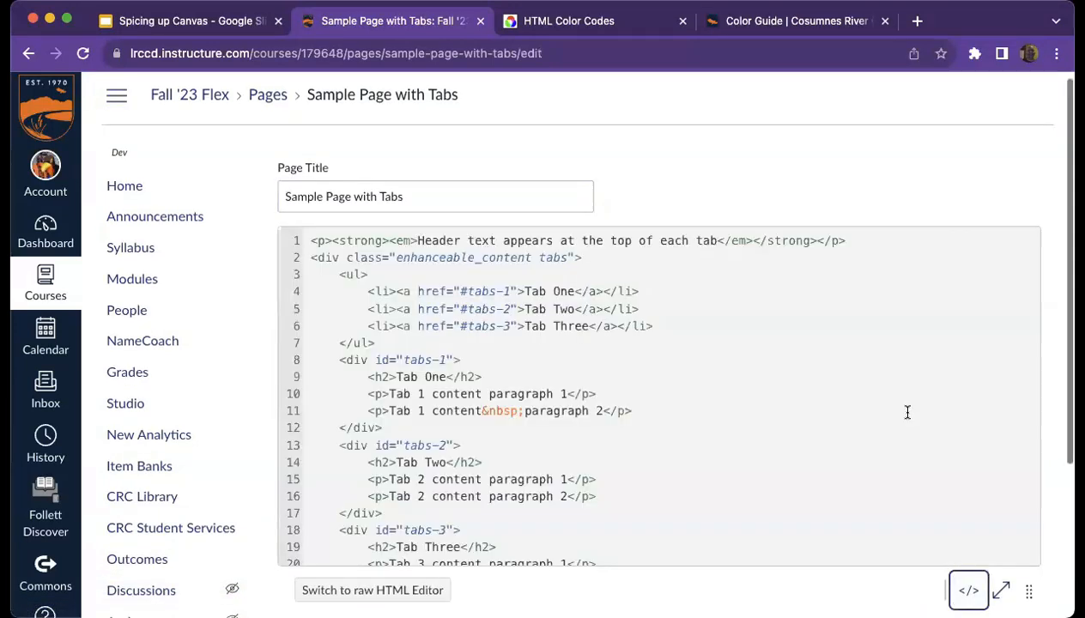
scroll(905, 411, down, 3)
key(super+a)
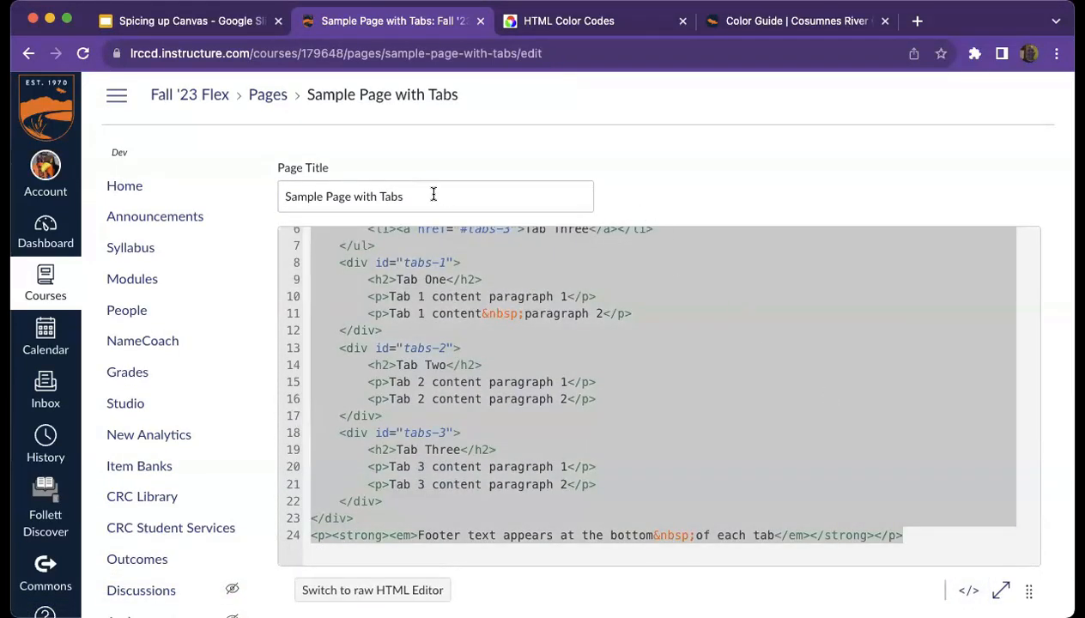
- Return to the page "Use a Class from the Canvas Stylesheet: Tabs" and open it for editing in the HTML source view
right_click(28, 55)
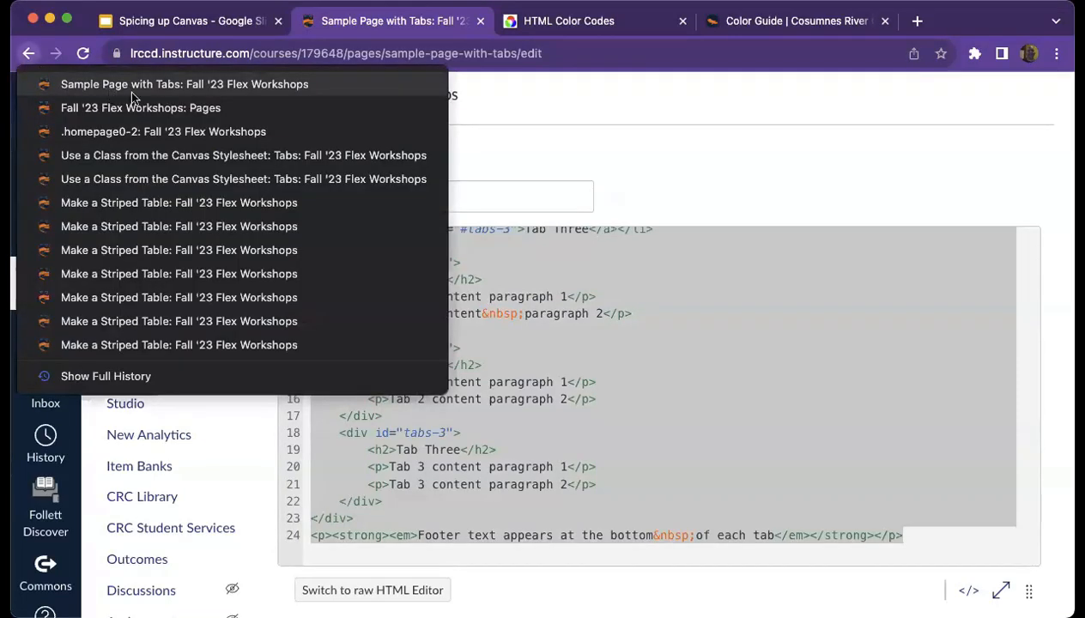
click(264, 163)
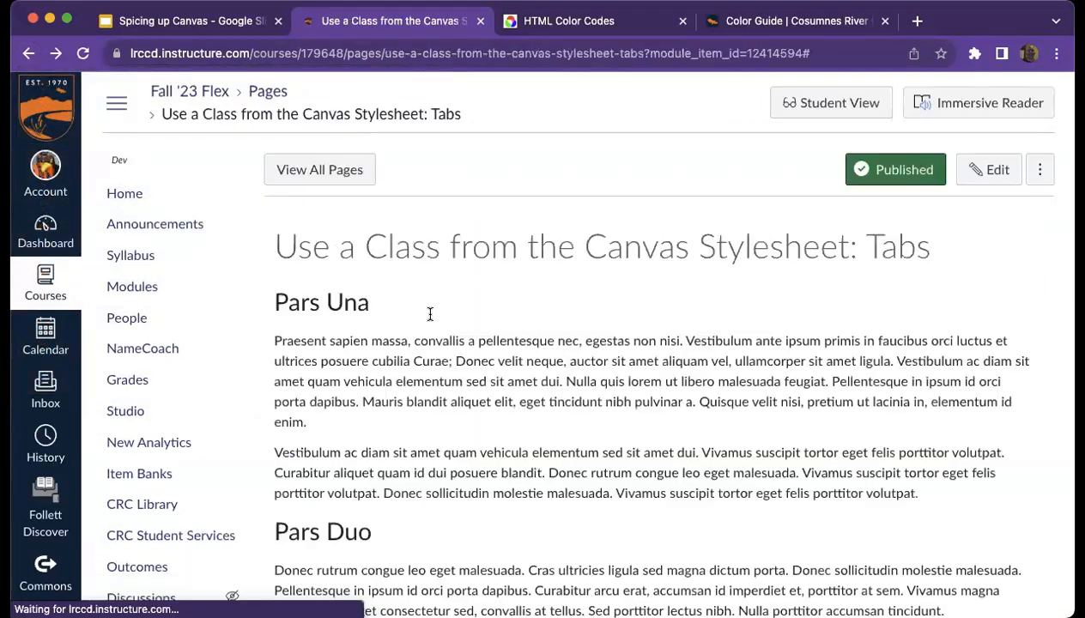
click(993, 173)
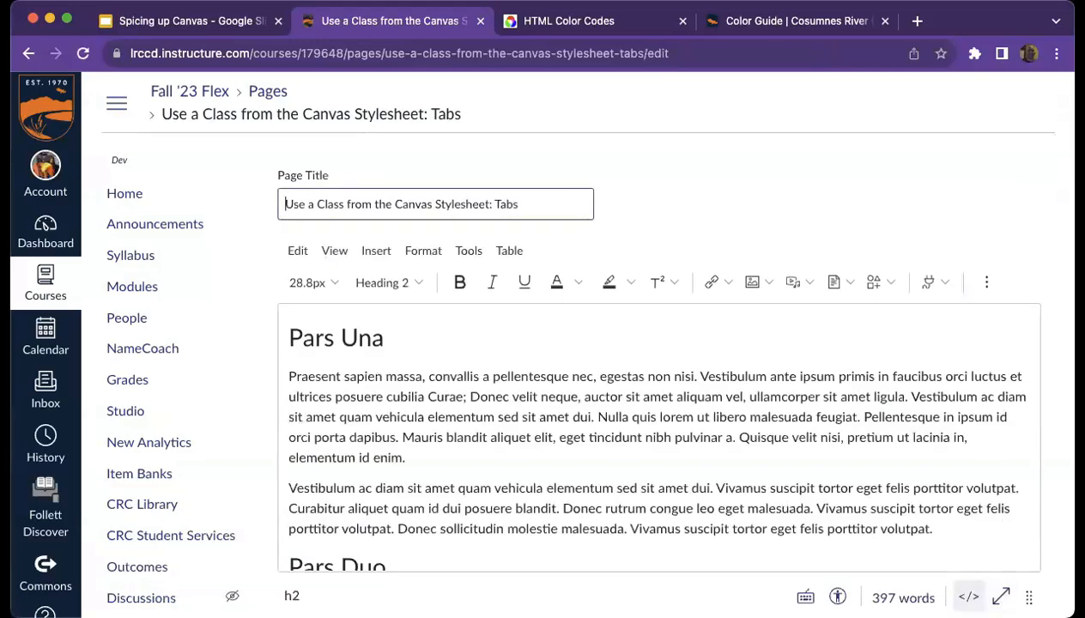
click(968, 595)
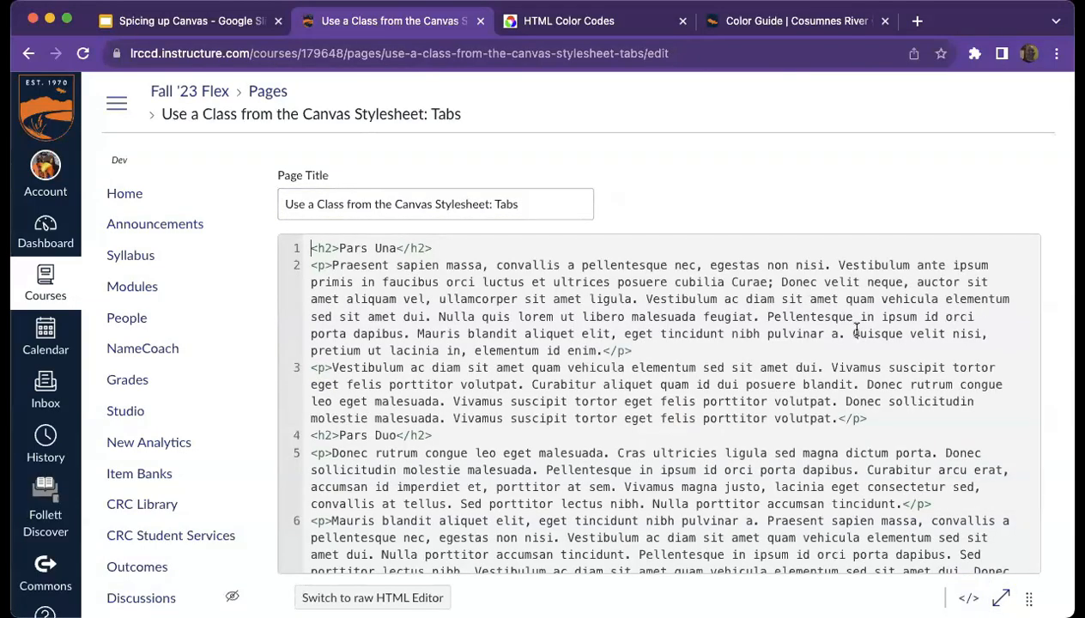
- Add a block of blank lines above the Pars Una heading and paste the copied tabs template code at the start
key(Return)
key(Return)
key(Return)
key(Return)
key(Return)
key(Return)
key(Return)
key(Return)
key(Return)
key(Return)
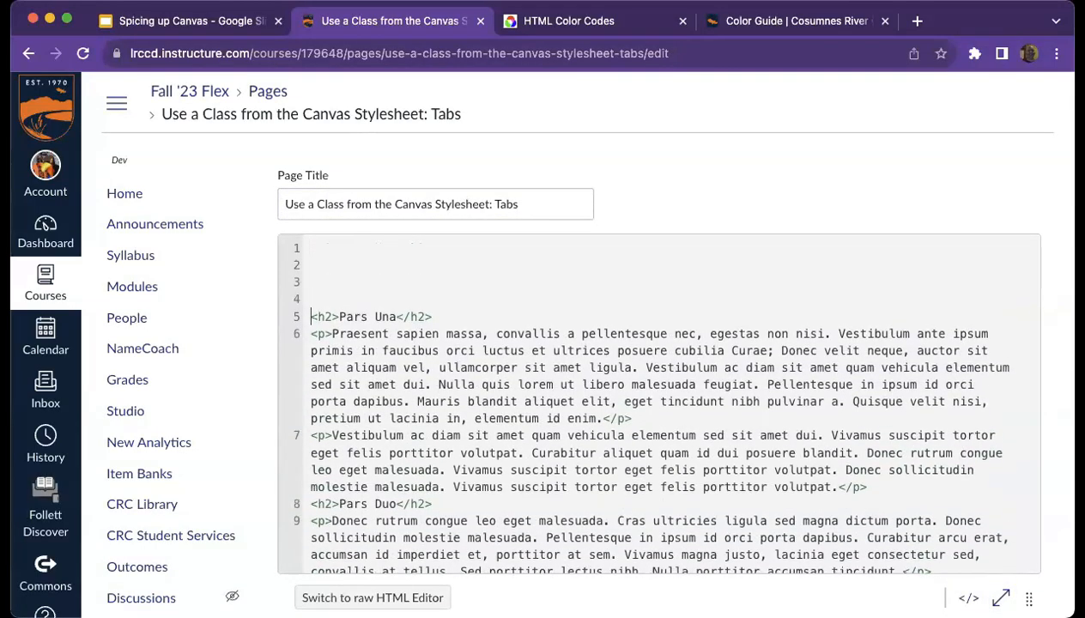
key(Return)
key(Return)
key(Return)
key(Return)
key(Return)
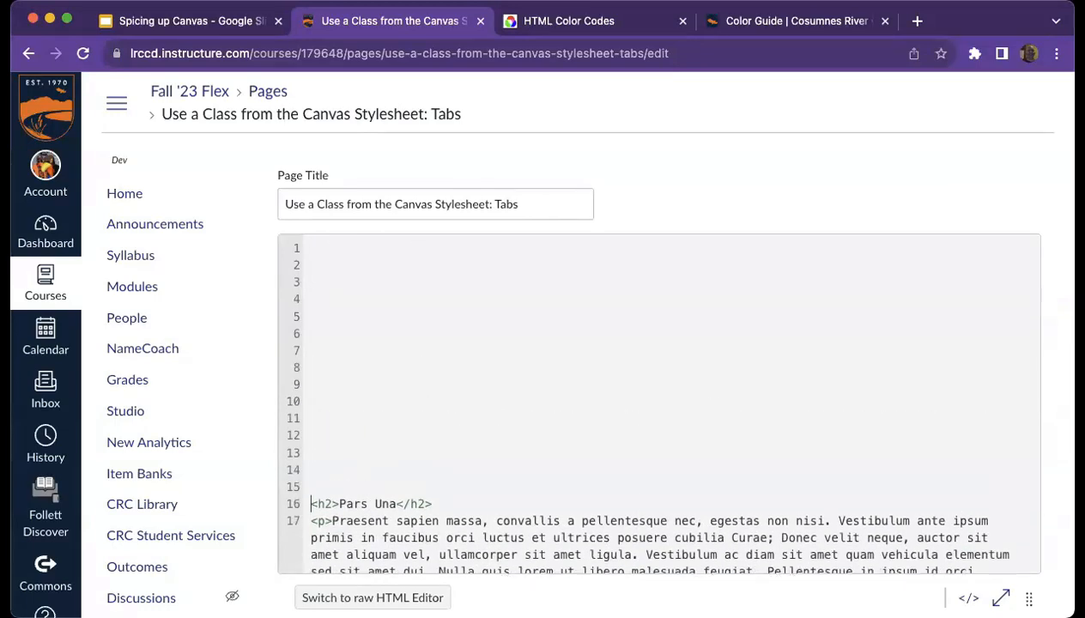
click(311, 248)
key(super+v)
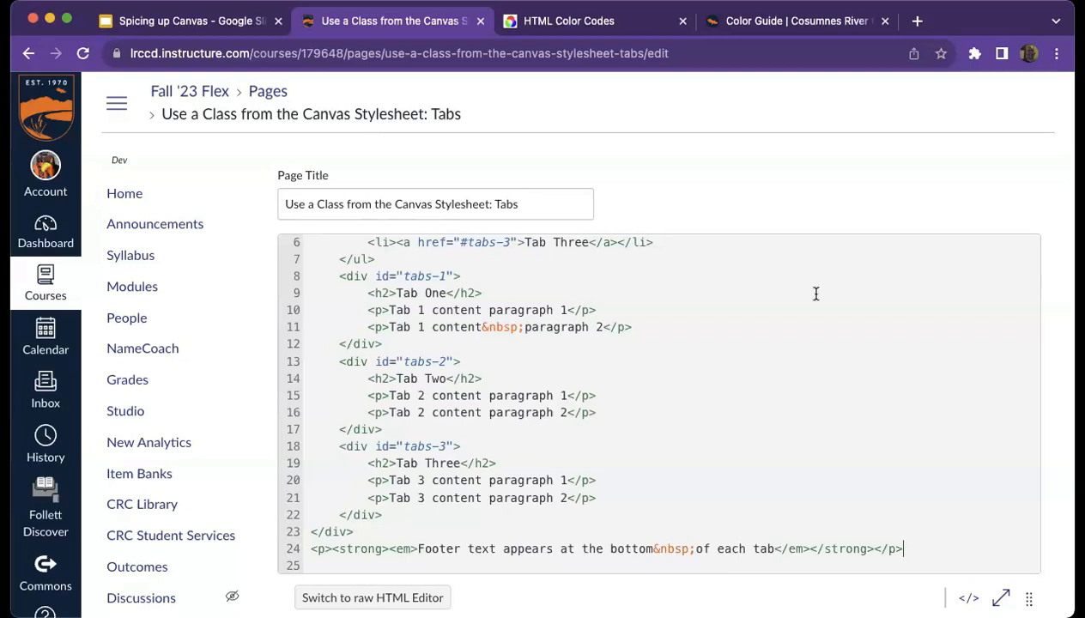
- Replace the header text in the first code line with "Make sure you read the content on all three tabs!"
scroll(816, 293, up, 3)
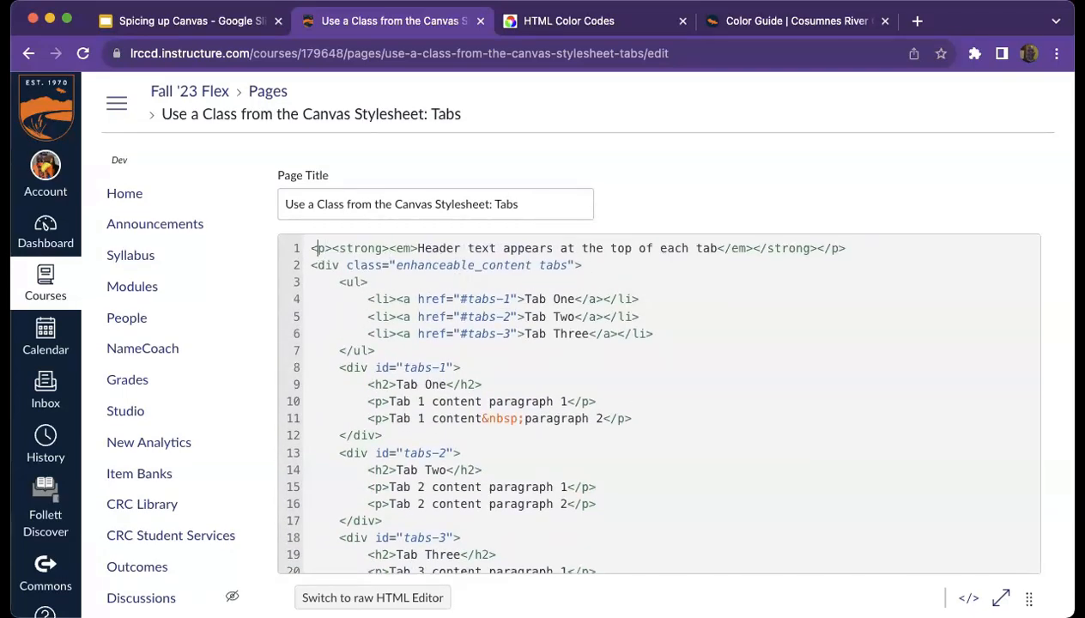
key(shift+Down)
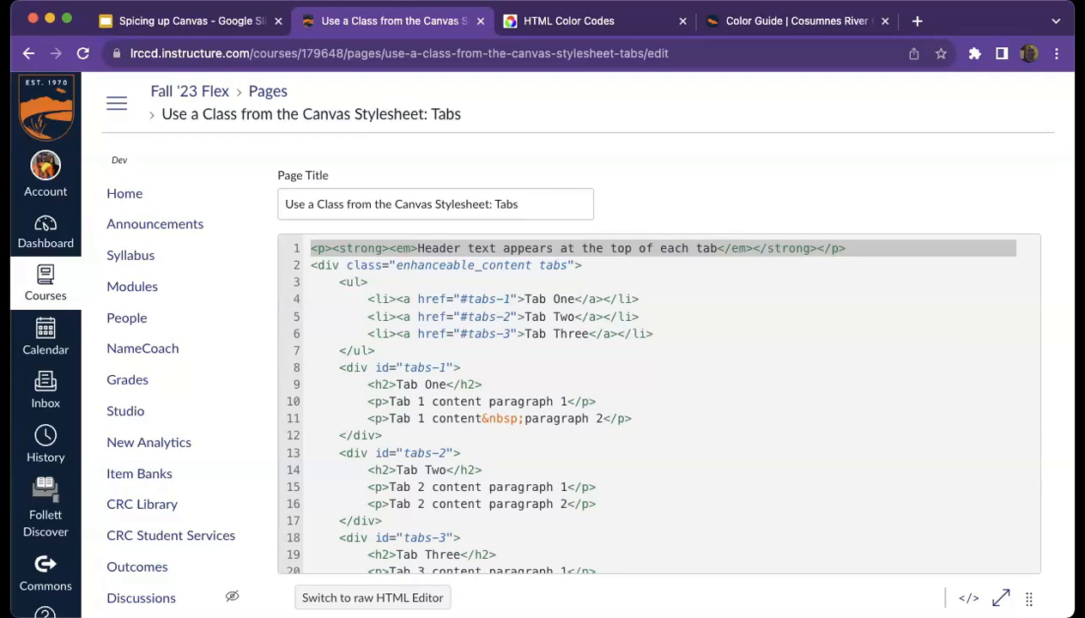
key(Left)
key(Right)
key(Right)
key(Right)
key(super+Right)
key(Left)
key(Left)
key(Left)
key(Left)
key(Left)
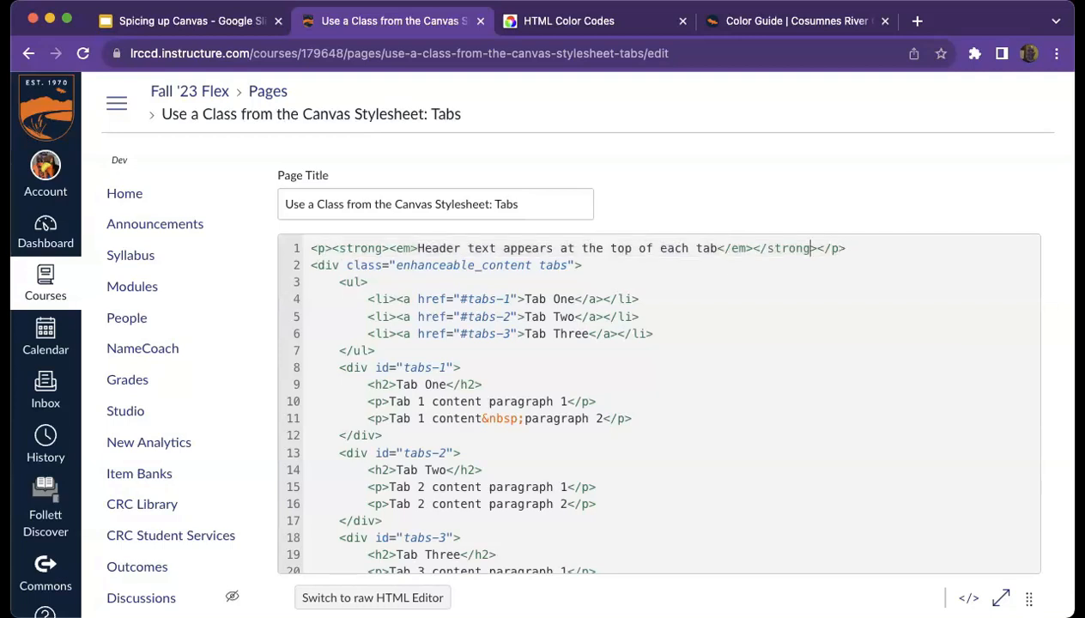
key(alt+Left)
key(alt+Left)
key(shift+alt+Left)
key(shift+alt+Left)
key(shift+alt+Left)
key(shift+alt+Left)
key(shift+alt+Left)
key(shift+alt+Left)
key(shift+alt+Left)
key(shift+alt+Left)
key(shift+alt+Left)
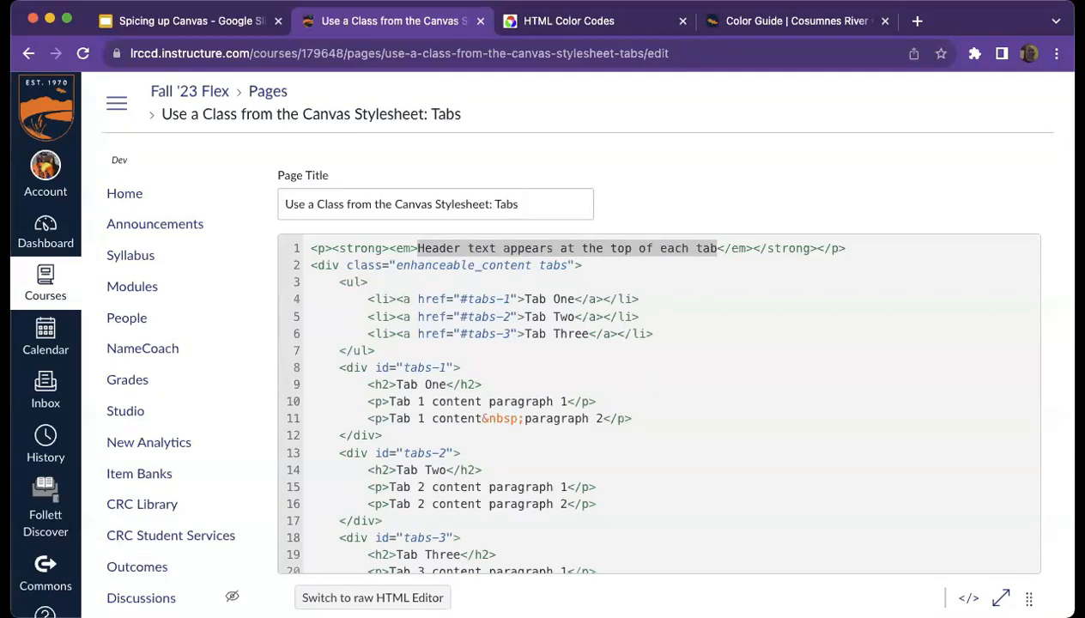
text(Make sureyou)
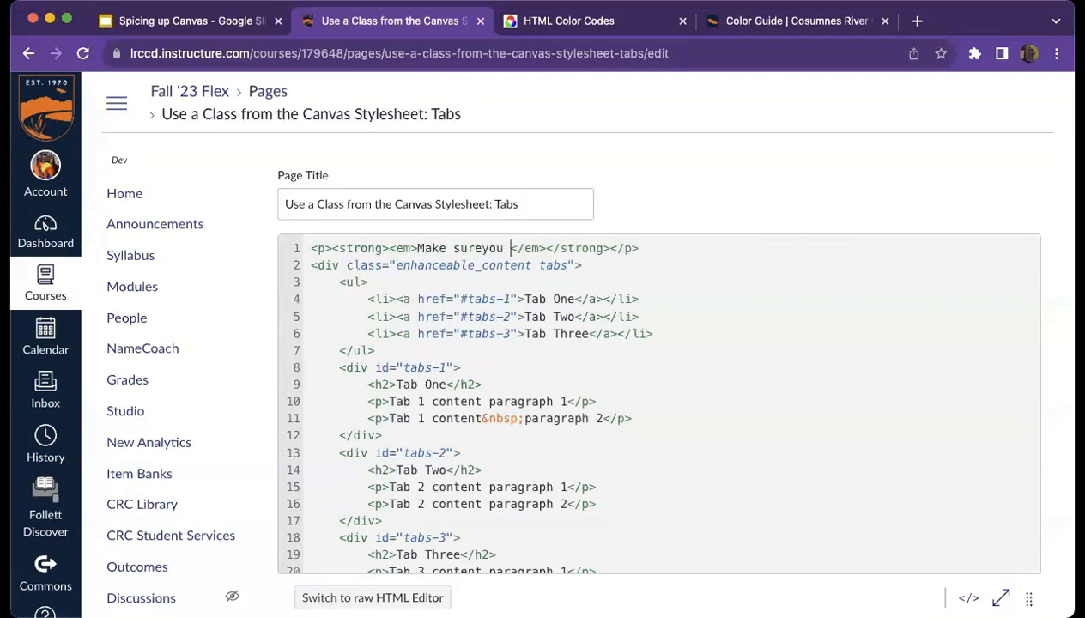
key(BackSpace)
key(BackSpace)
key(BackSpace)
key(BackSpace)
text(you read )
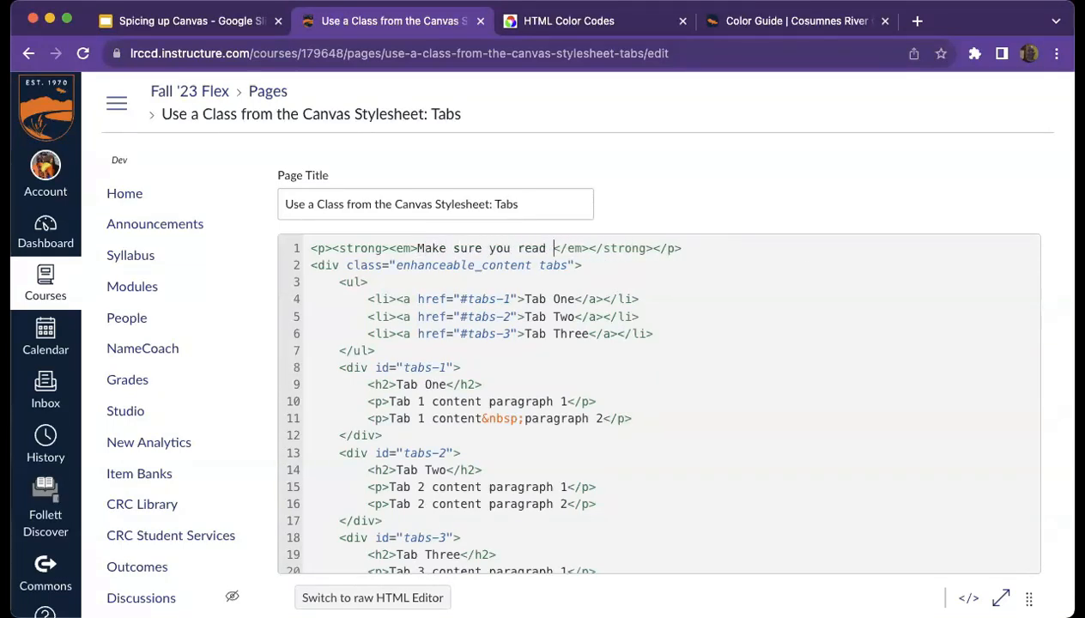
text(the content on )
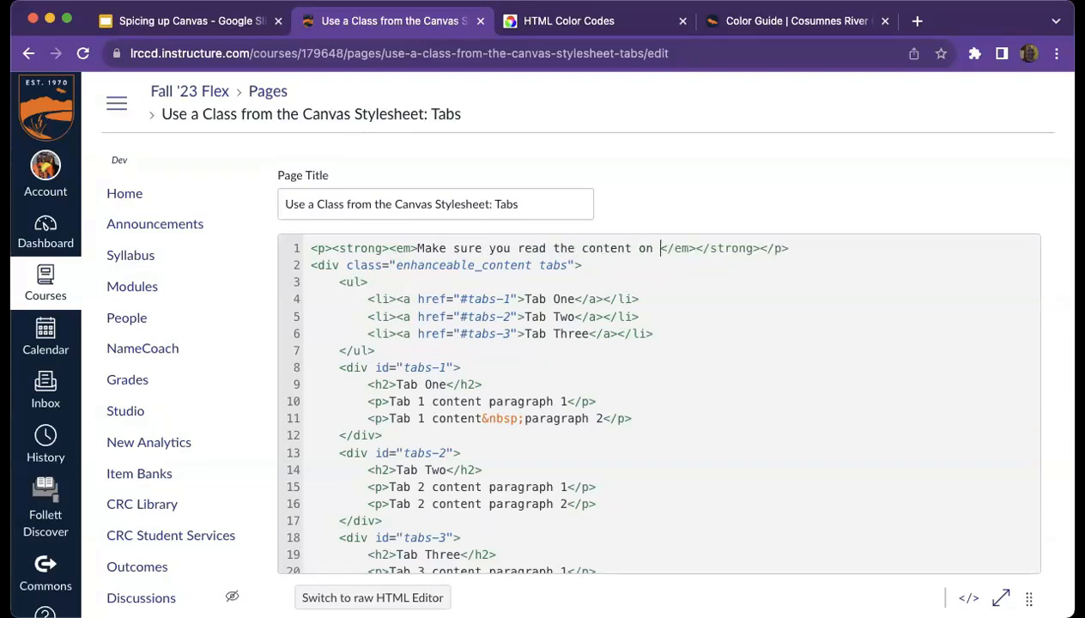
text(all three tabs!)
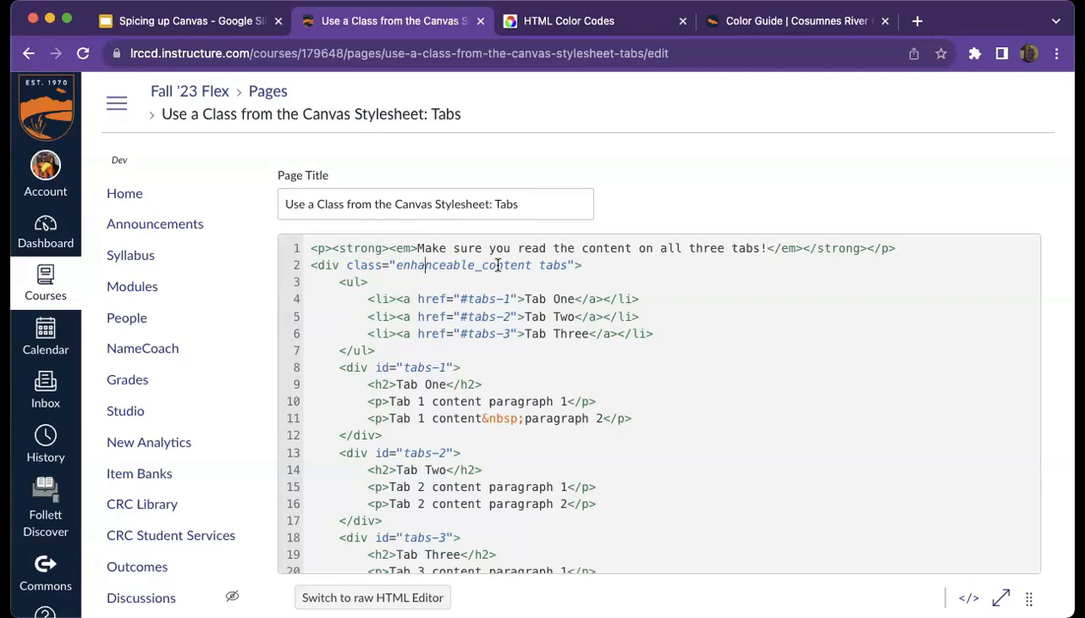
- Examine the opening div tag with the class "enhanceable_content tabs" and its matching closing div tag
drag(594, 265, 302, 266)
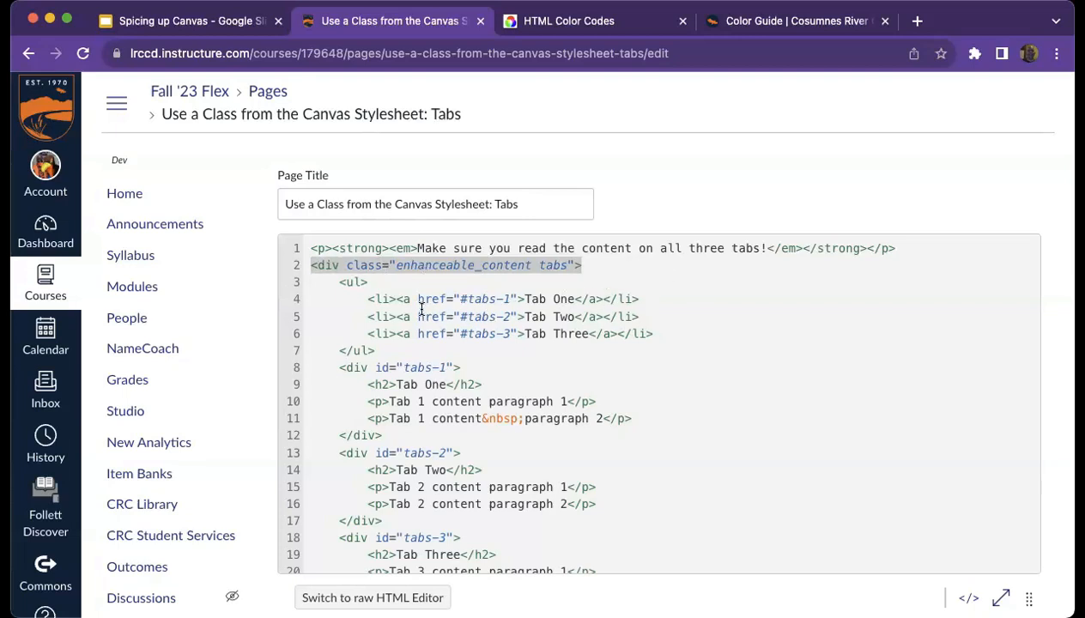
scroll(453, 359, down, 5)
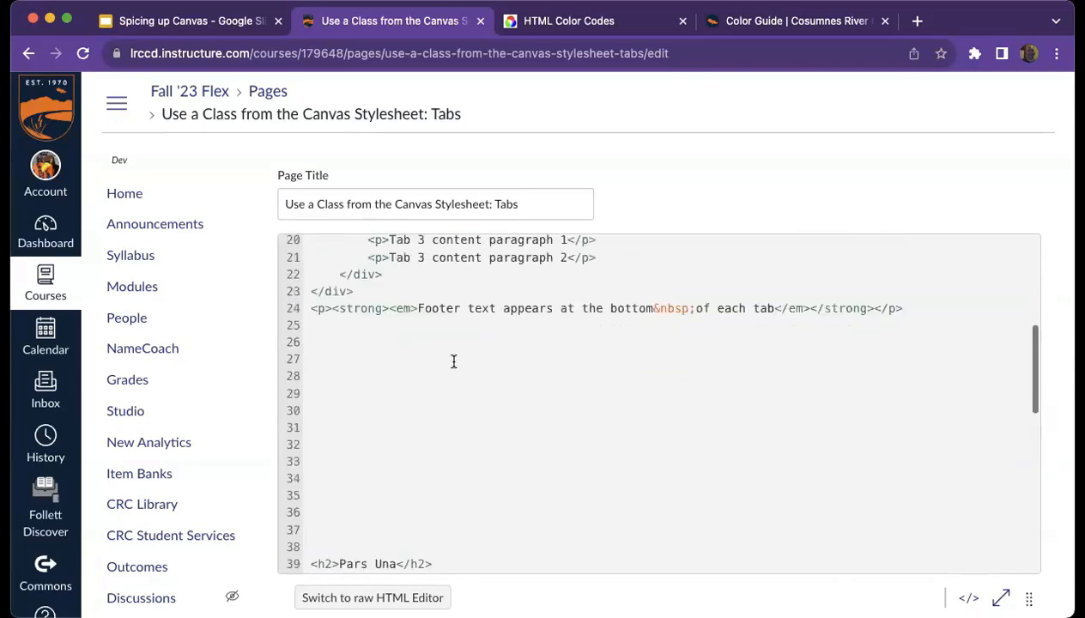
scroll(342, 433, up, 3)
drag(307, 425, 365, 421)
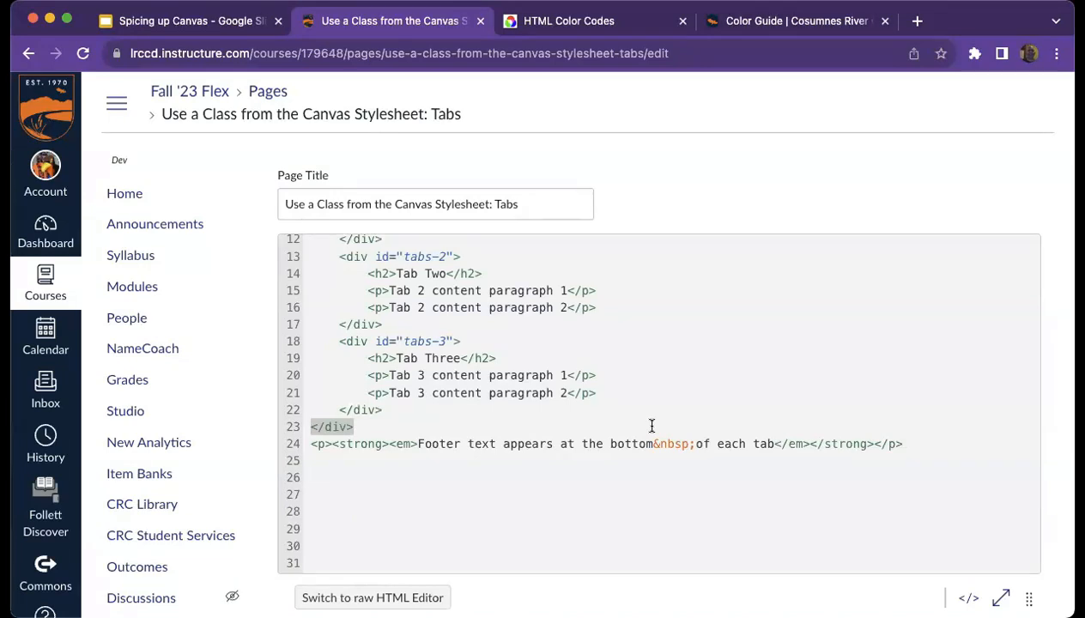
scroll(674, 511, down, 1)
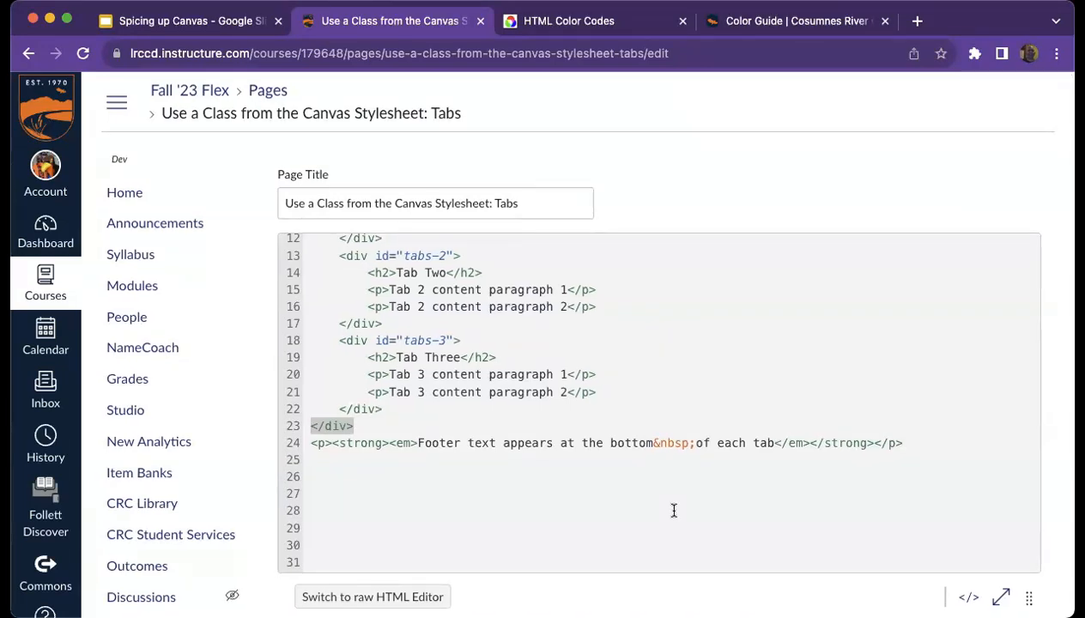
key(Right)
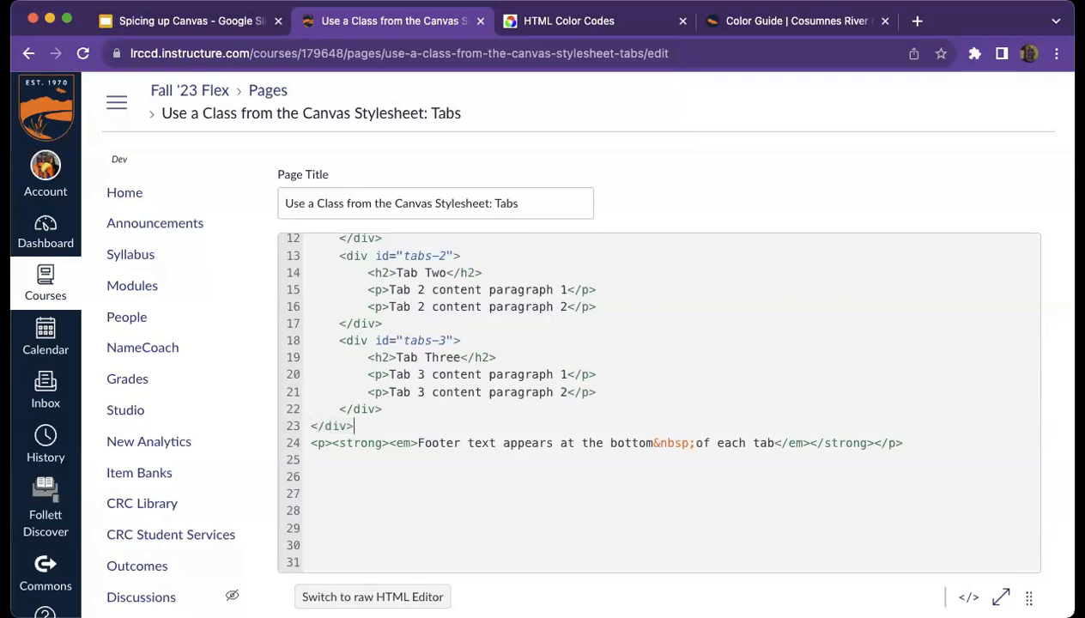
- Move the "Omnia in probatione" paragraph from the end of the code to replace the template's footer paragraph
key(super+Down)
key(super+Left)
key(shift+super+Right)
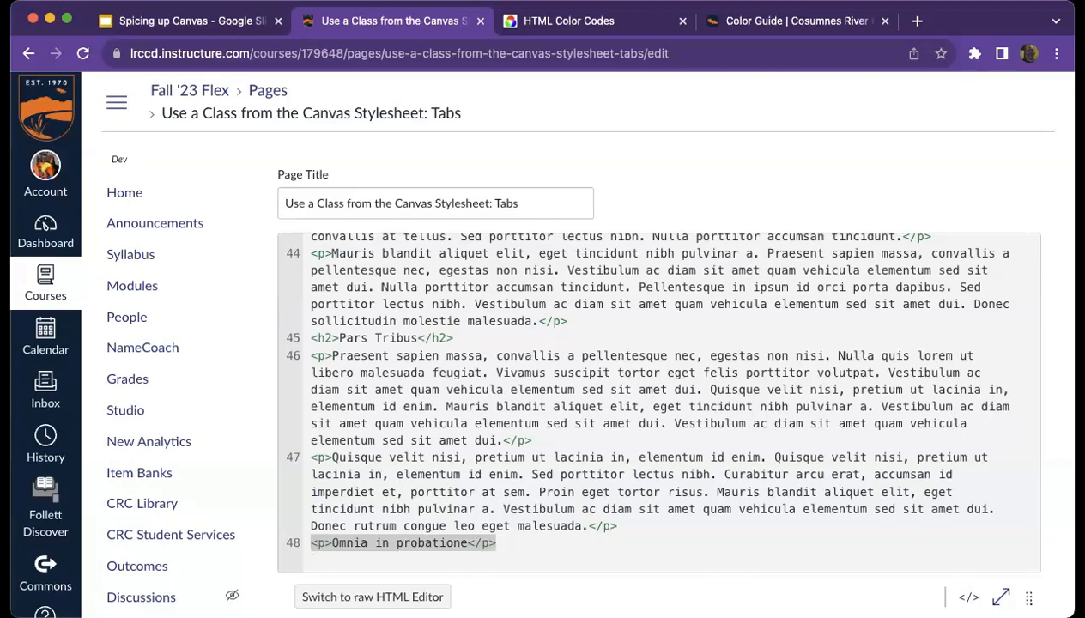
key(super+x)
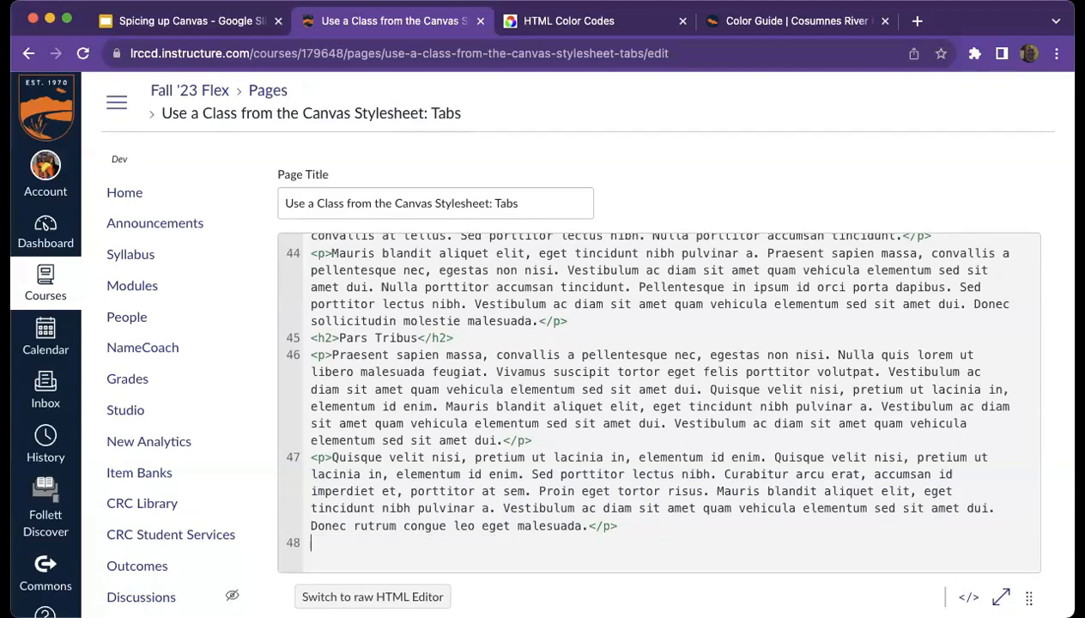
key(Page_Up)
key(Page_Up)
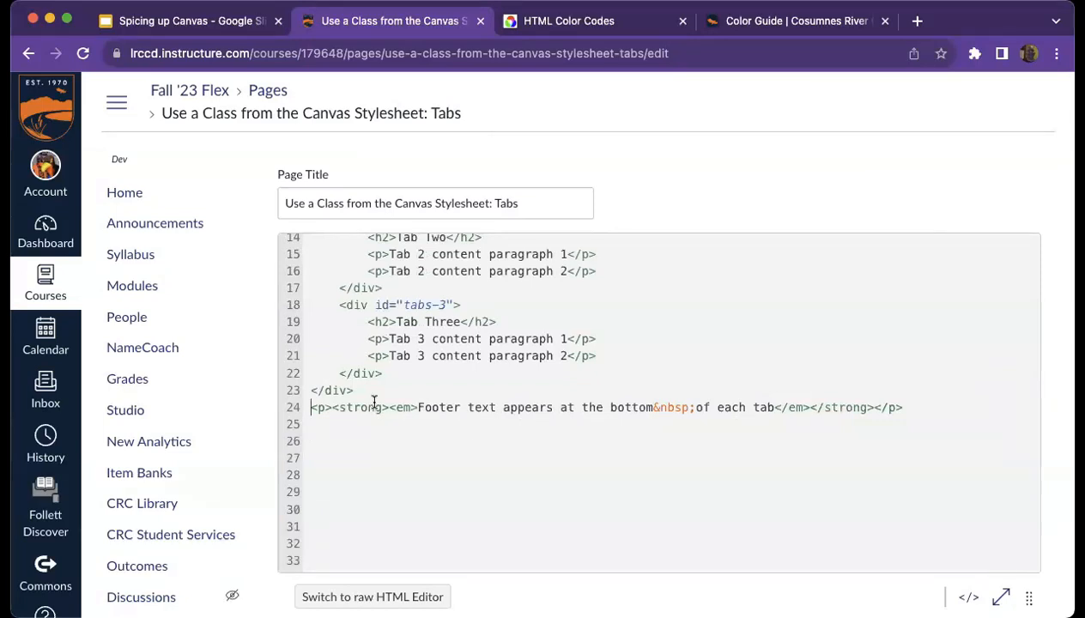
key(shift+super+Right)
key(super+v)
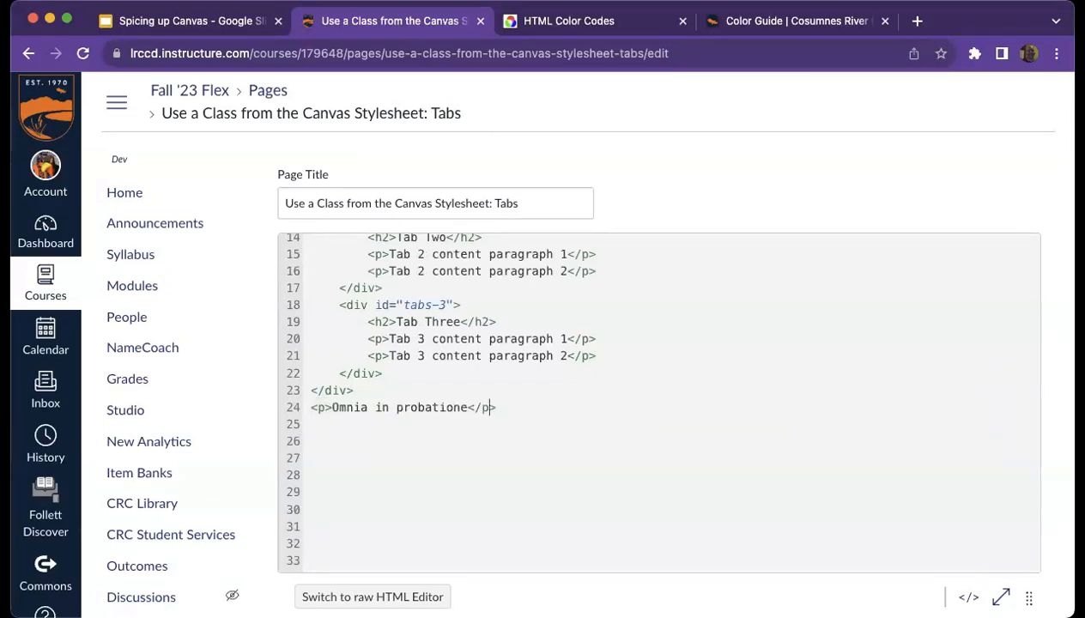
key(Left)
key(Left)
key(Left)
key(Left)
key(shift+alt+Left)
key(shift+alt+Left)
key(shift+alt+Left)
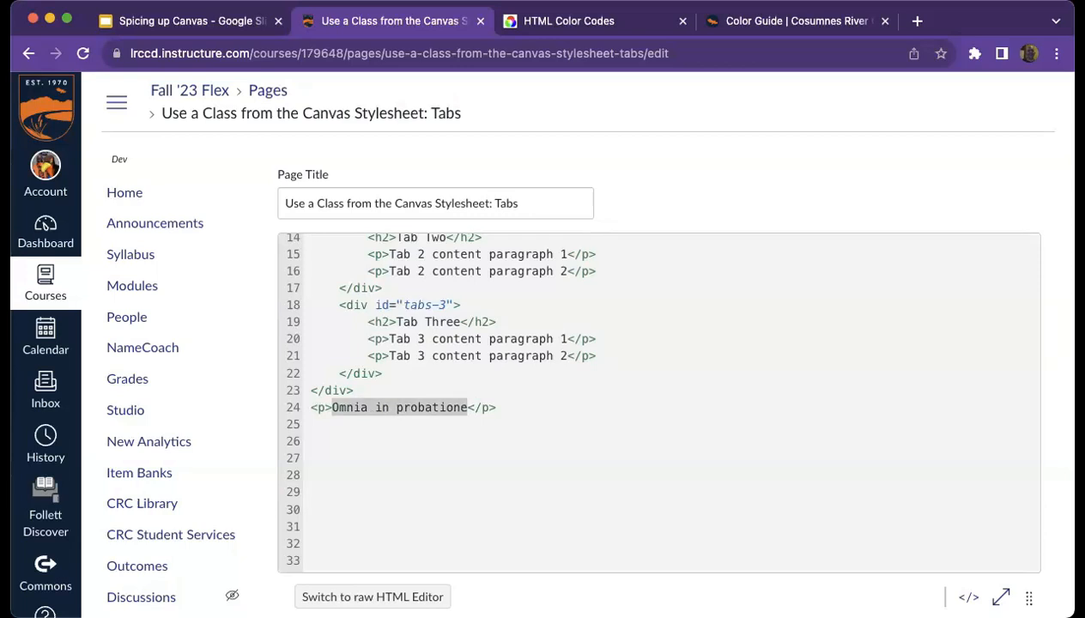
- Examine the unordered list that defines the tab labels and the headings of the original page sections
scroll(374, 402, up, 5)
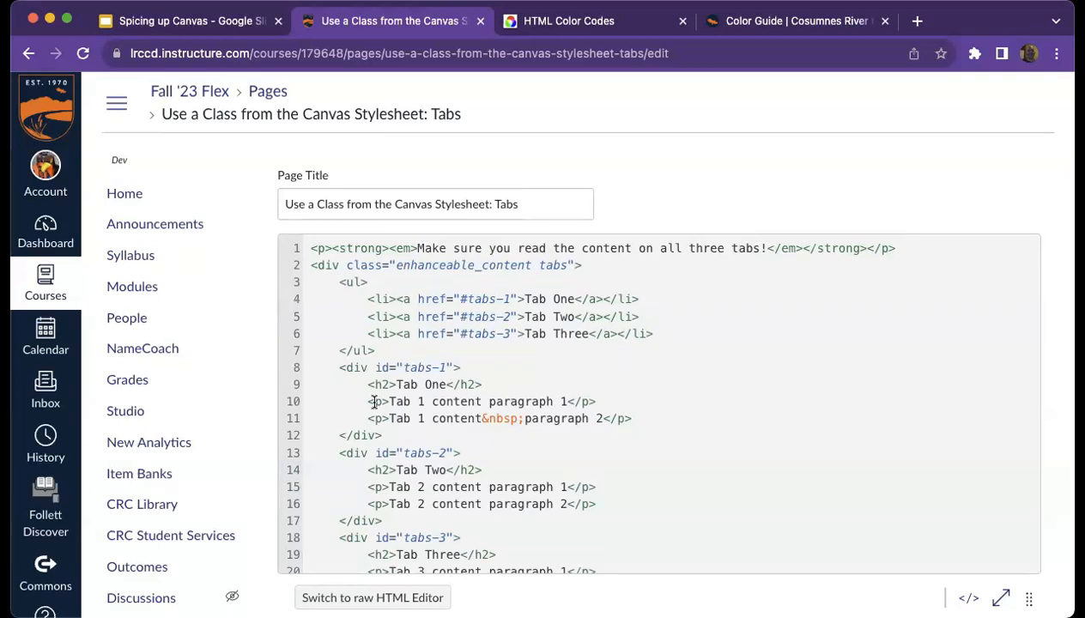
scroll(374, 402, down, 1)
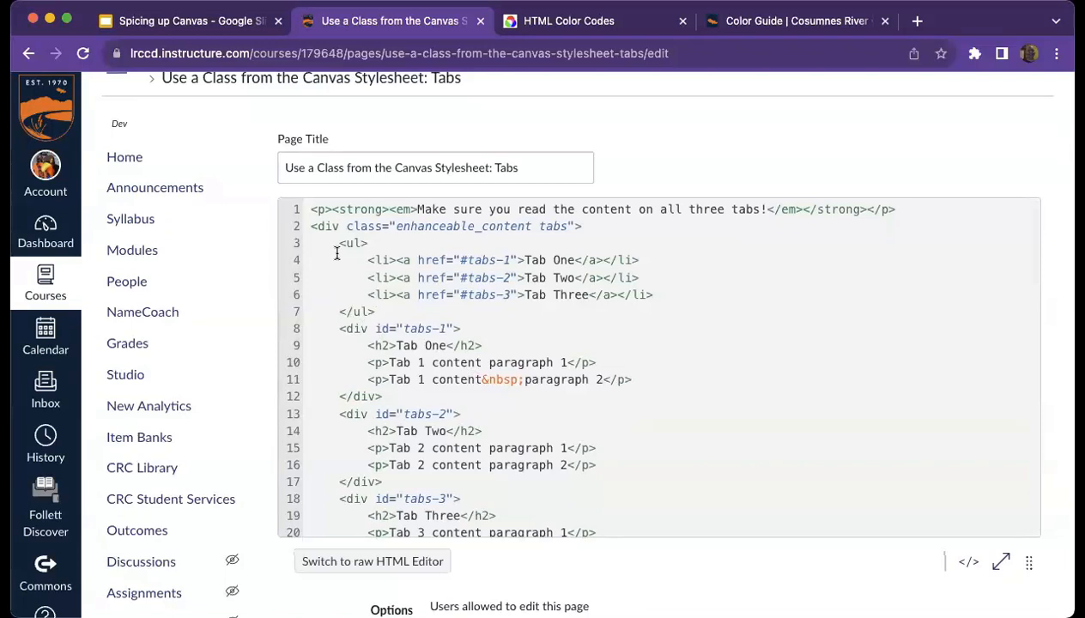
drag(335, 243, 399, 308)
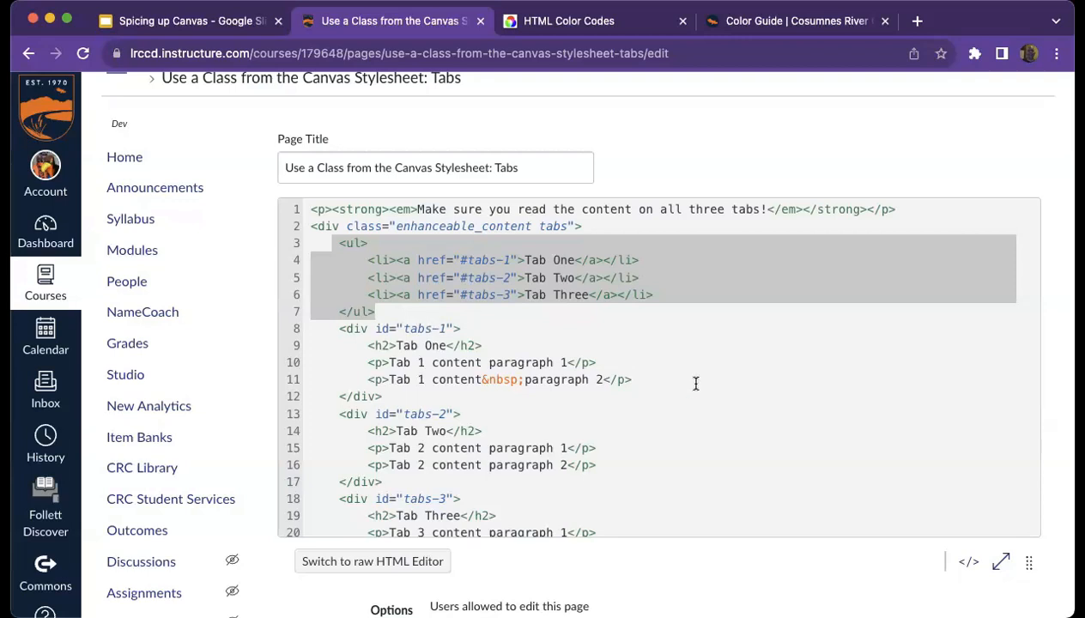
scroll(695, 383, down, 5)
scroll(695, 384, down, 10)
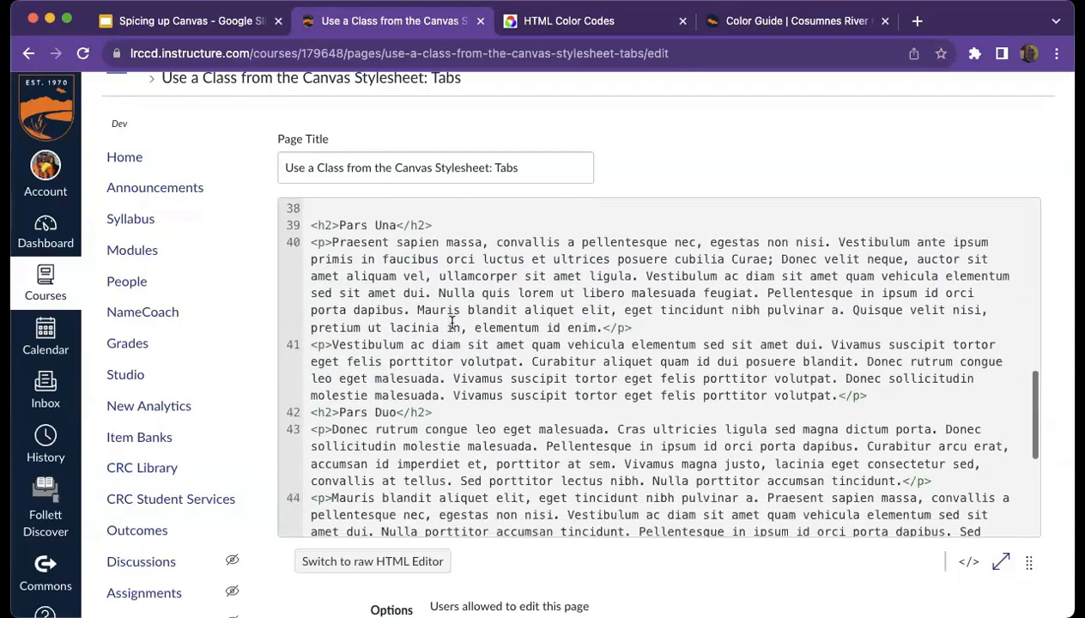
scroll(493, 359, up, 9)
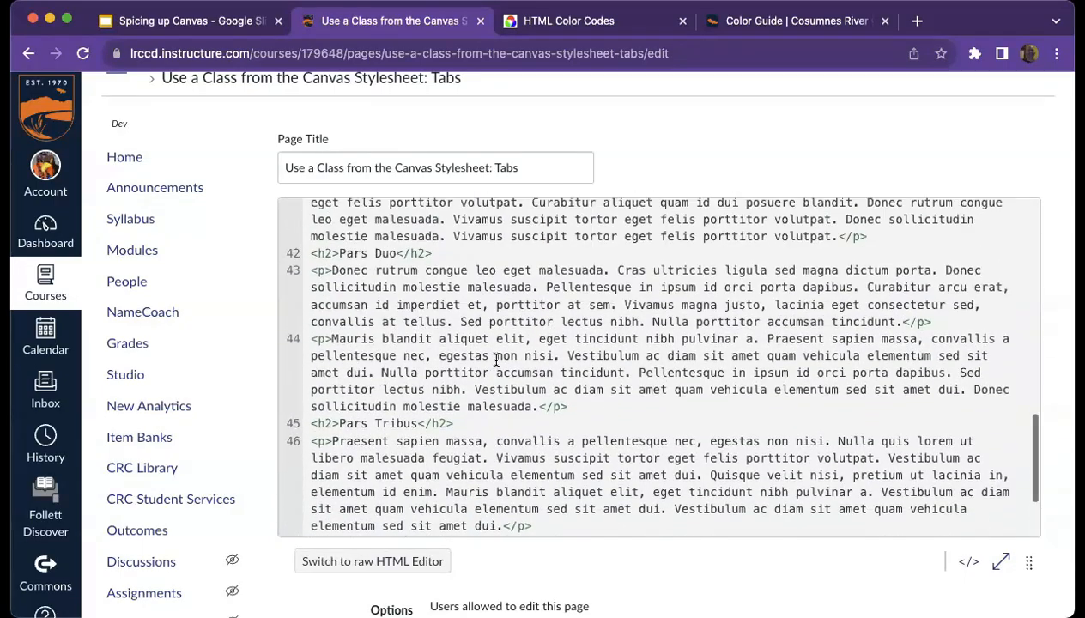
scroll(484, 356, up, 7)
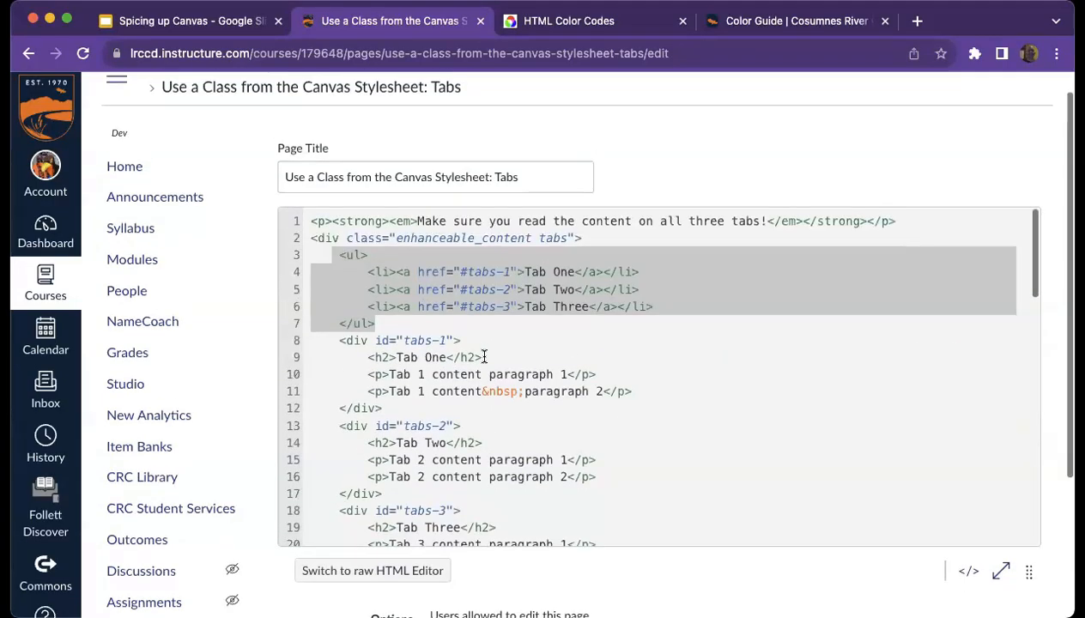
- Change the first tab label in the unordered list to "Pars Una"
drag(525, 298, 573, 298)
scroll(566, 296, down, 1)
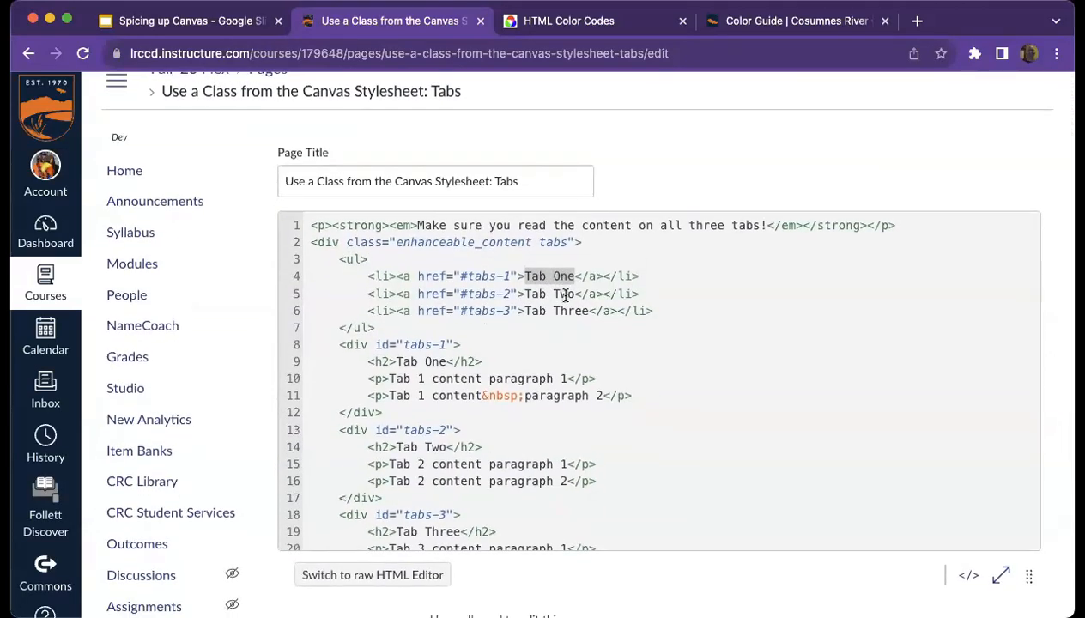
text(Pars)
text( Uno)
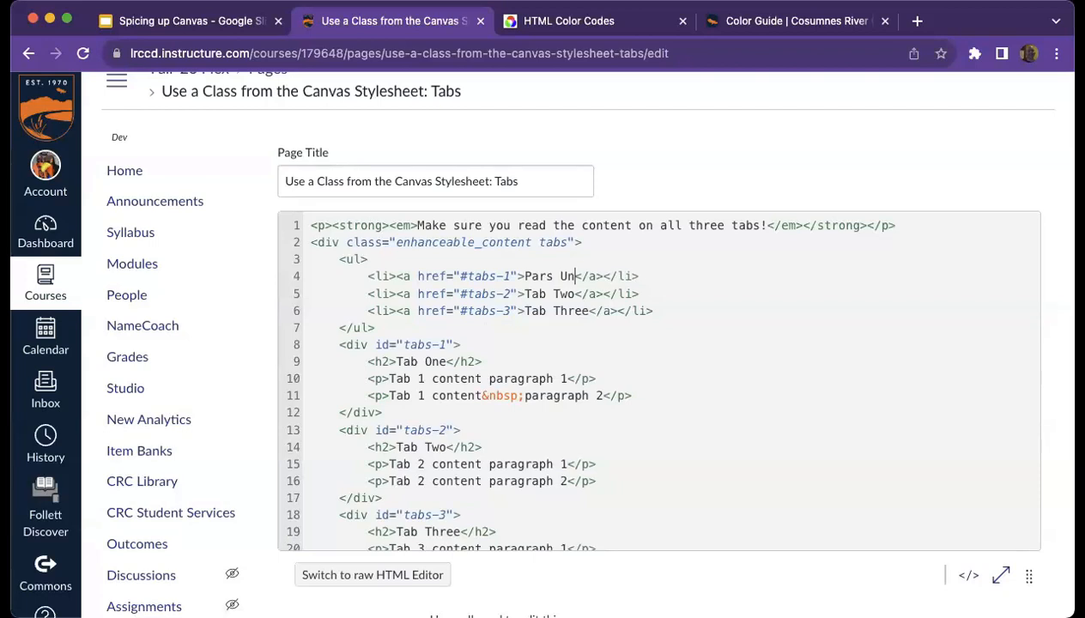
key(BackSpace)
text(a)
- Change the second tab label to "Pars Duo" and the third to "Pars Tribus"
drag(574, 293, 523, 293)
text(Pars Duo)
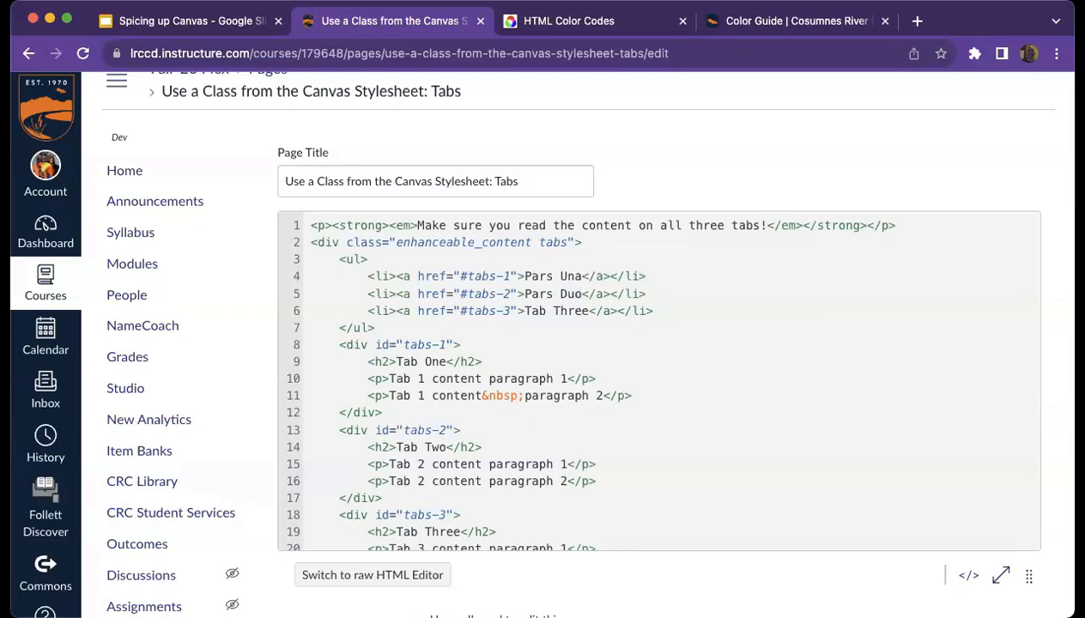
drag(589, 310, 524, 311)
text(Pars Tri)
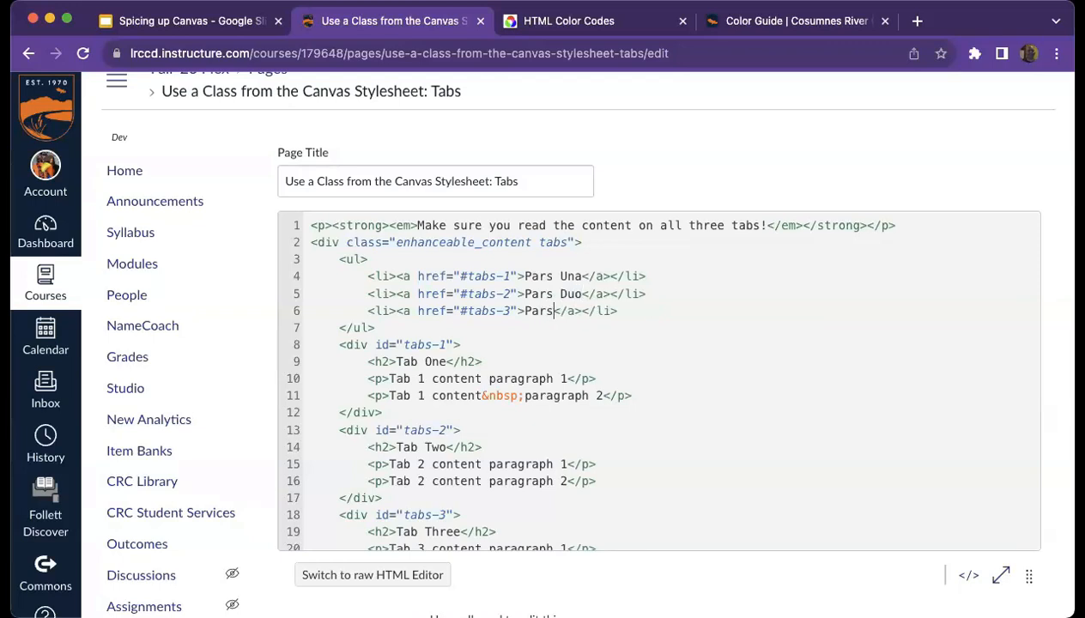
text(bus)
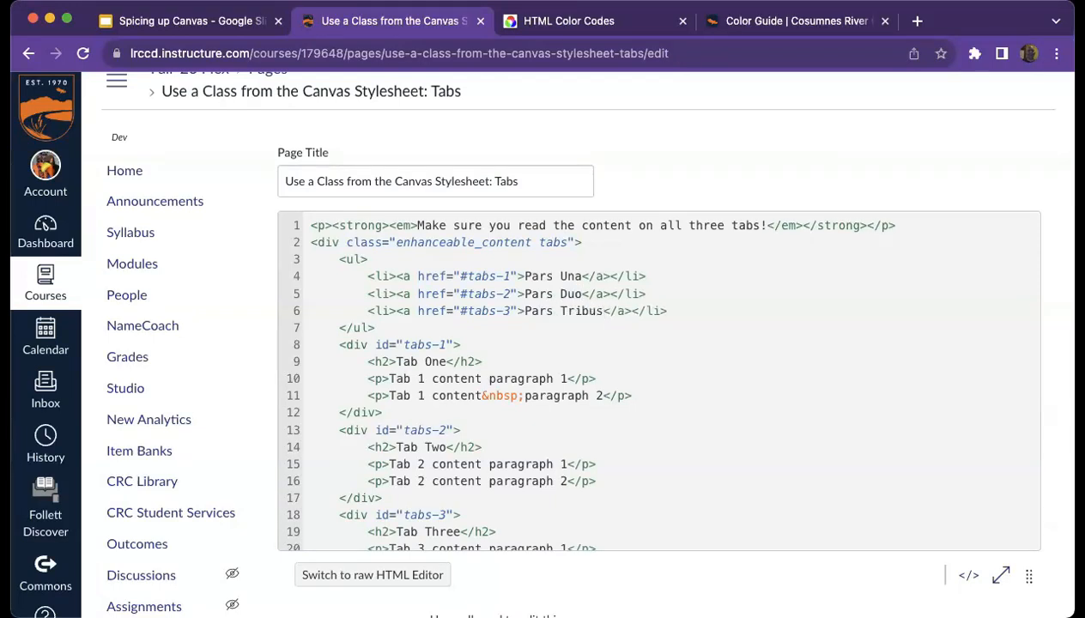
- Examine how the first tab link's "#tabs-1" target corresponds to the id "tabs-1" on the first content div
key(Up)
key(Up)
drag(396, 275, 611, 275)
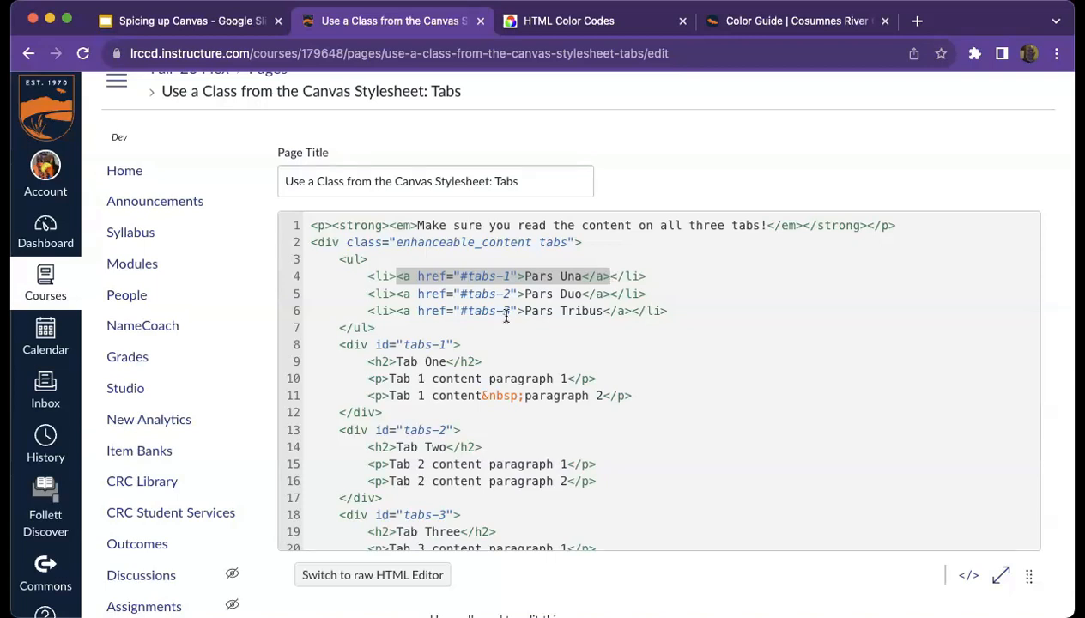
click(459, 277)
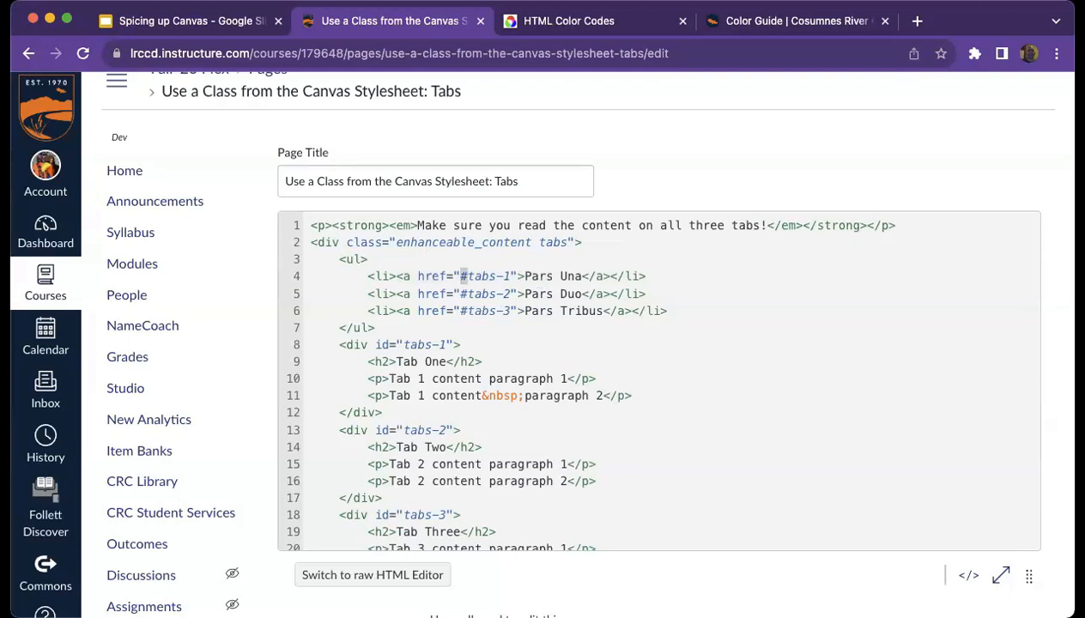
drag(459, 276, 508, 276)
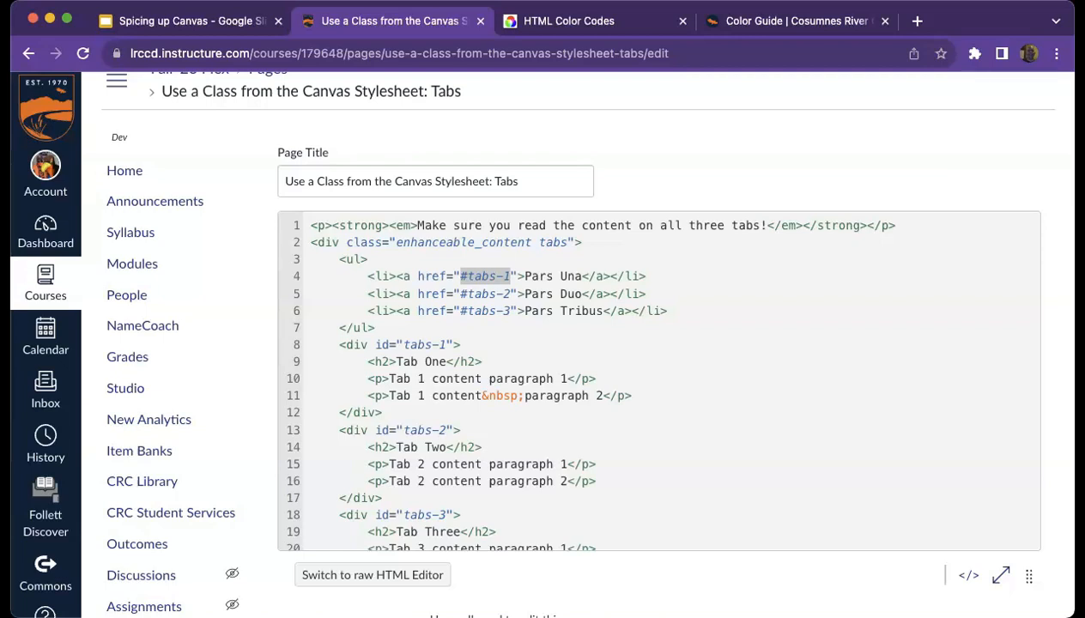
click(461, 276)
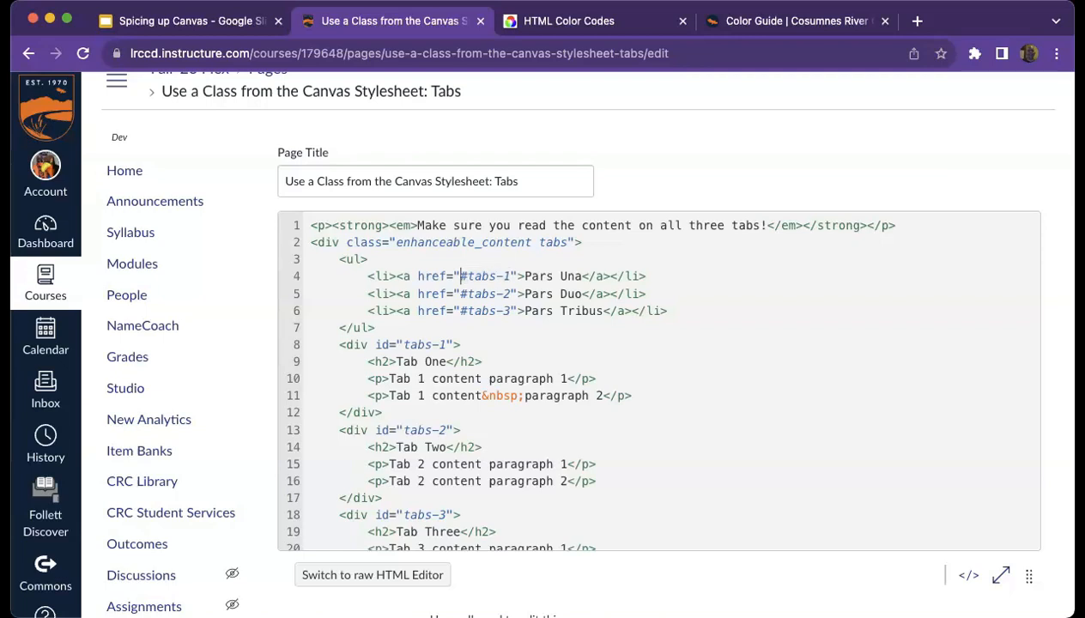
drag(468, 276, 509, 276)
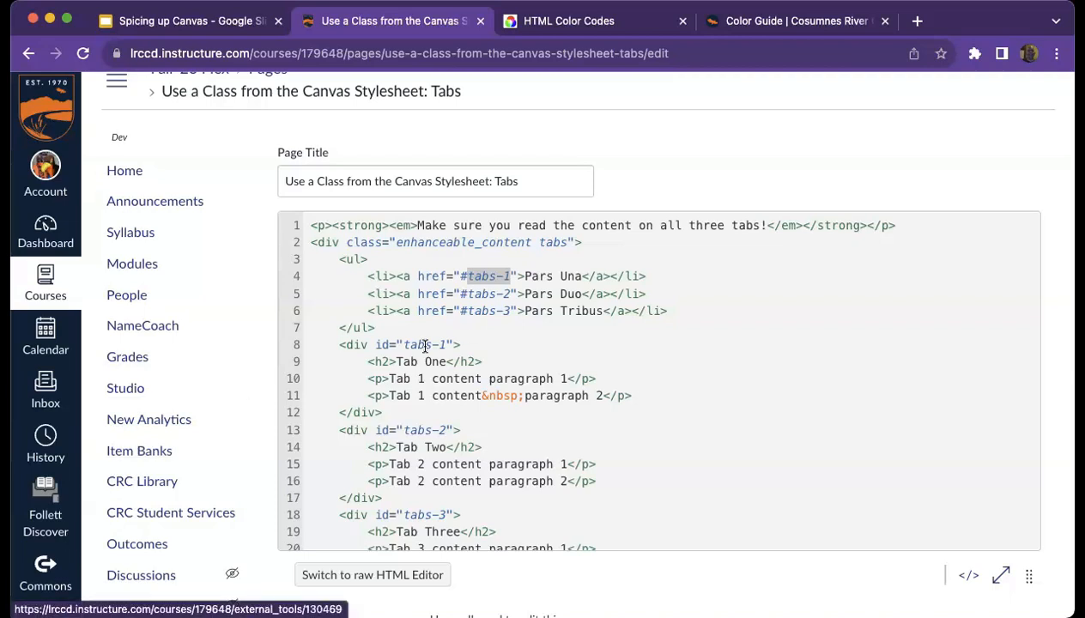
drag(374, 345, 452, 344)
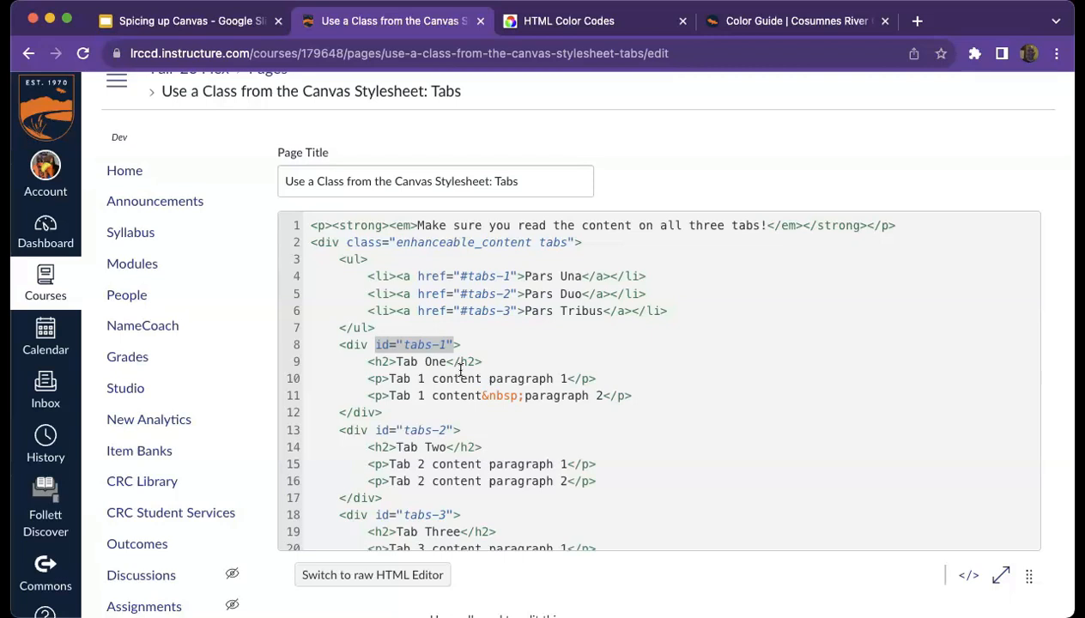
- Delete the placeholder "Tab One" heading and its two content paragraphs from the "tabs-1" div
click(374, 361)
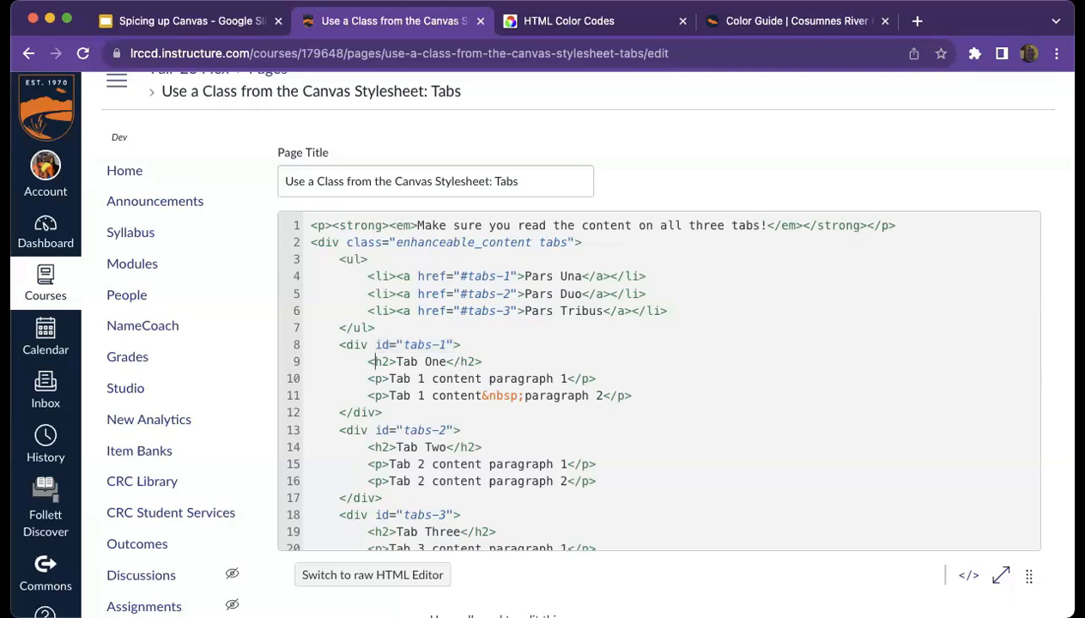
key(Up)
key(Left)
key(Left)
key(Left)
key(Down)
key(Left)
key(Left)
key(Left)
key(Left)
key(Left)
key(shift+Down)
key(shift+Down)
key(shift+Down)
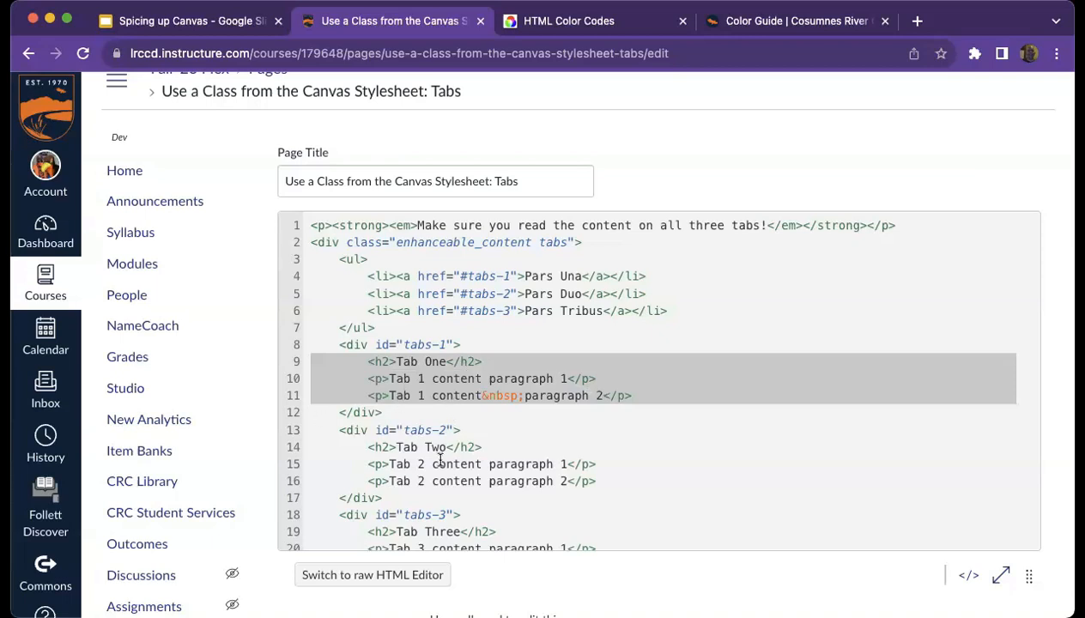
key(BackSpace)
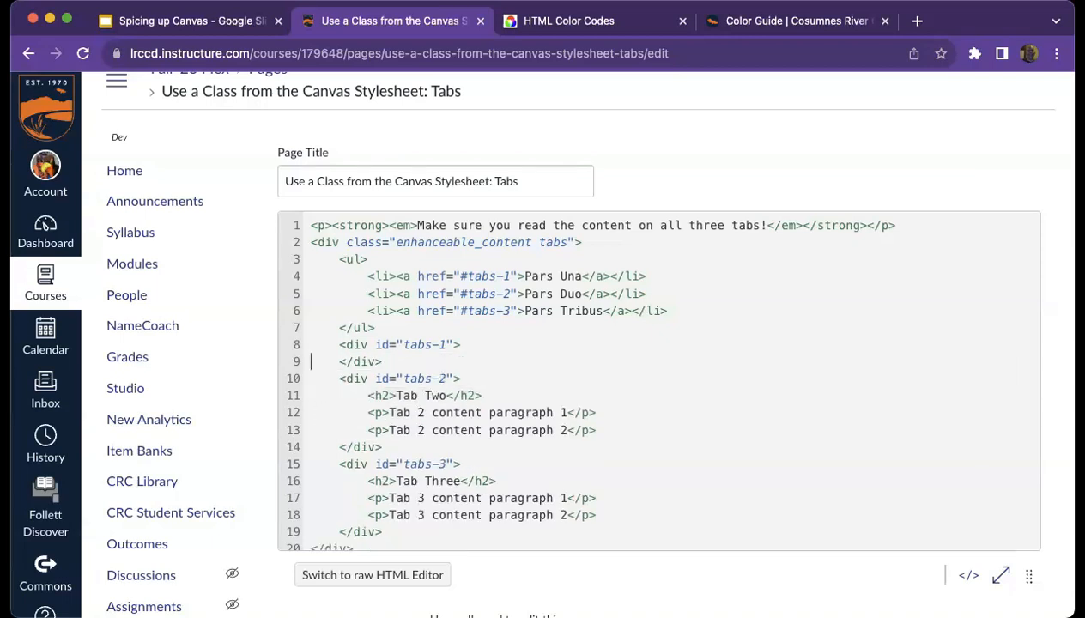
- Insert five blank lines inside the emptied "tabs-1" div to make room for content
key(Return)
key(Return)
key(Return)
key(Return)
key(Return)
key(Up)
key(Up)
key(Up)
key(Up)
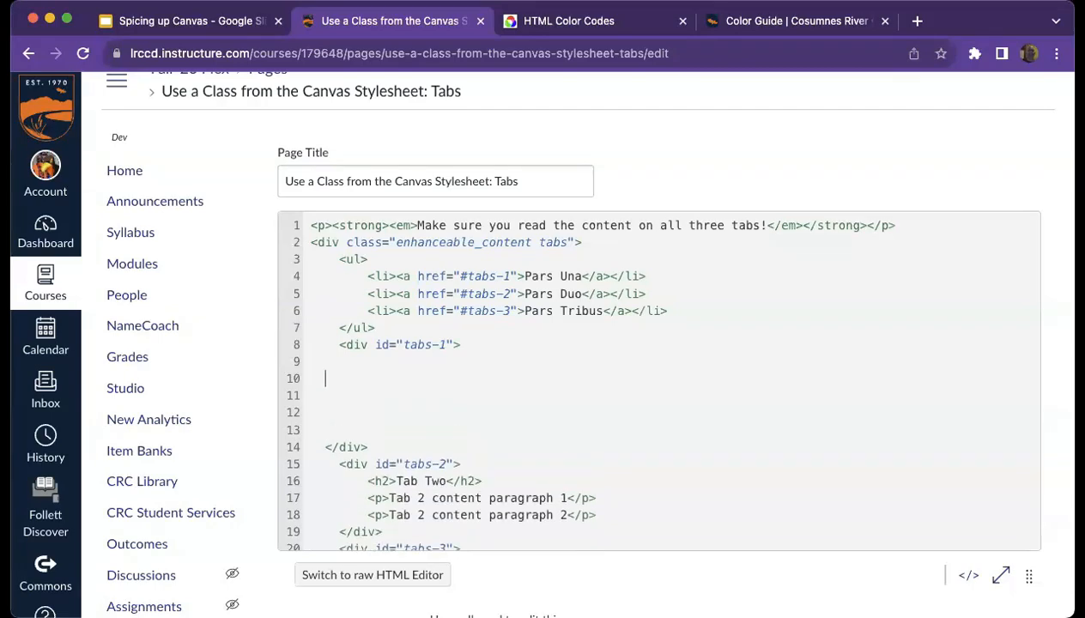
- Move the original "Pars Una" heading and its two paragraphs from the end of the code into the "tabs-1" div
scroll(590, 436, down, 10)
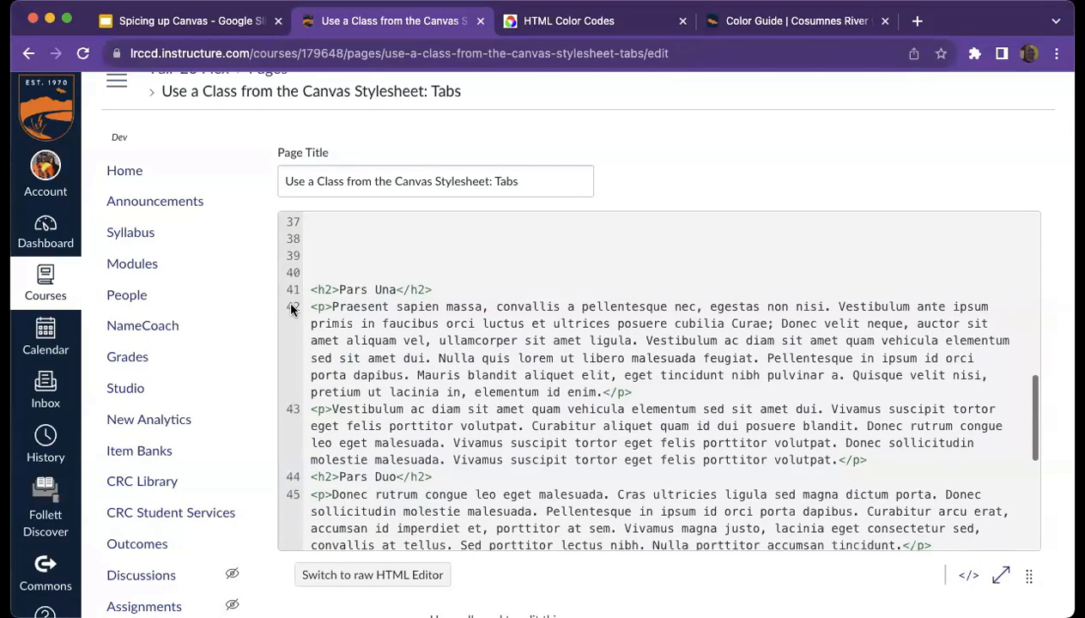
drag(310, 289, 898, 457)
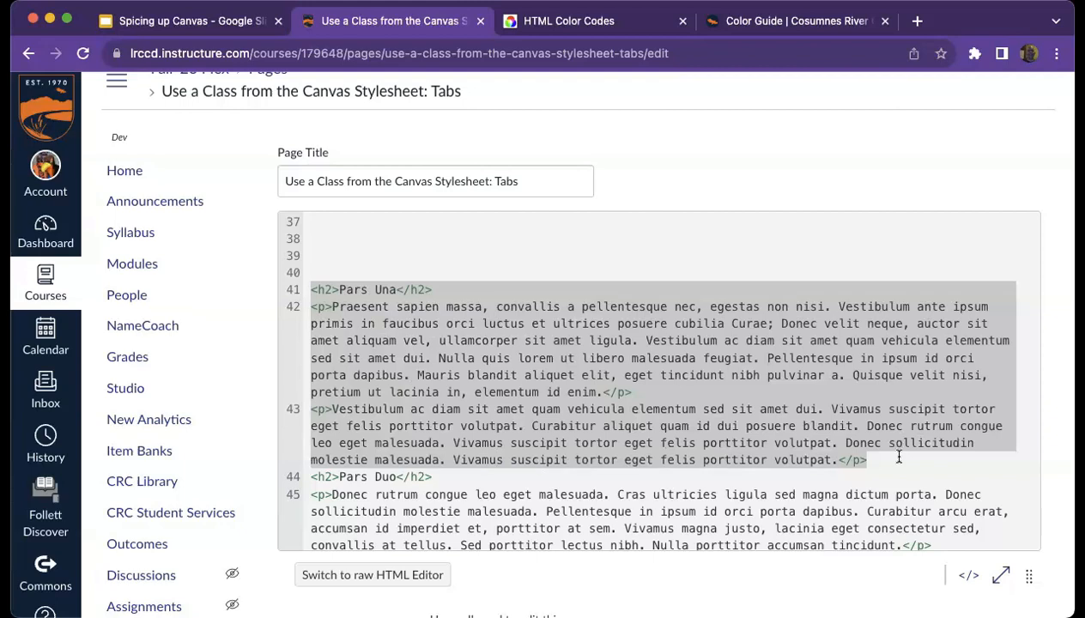
key(super+x)
scroll(644, 357, up, 10)
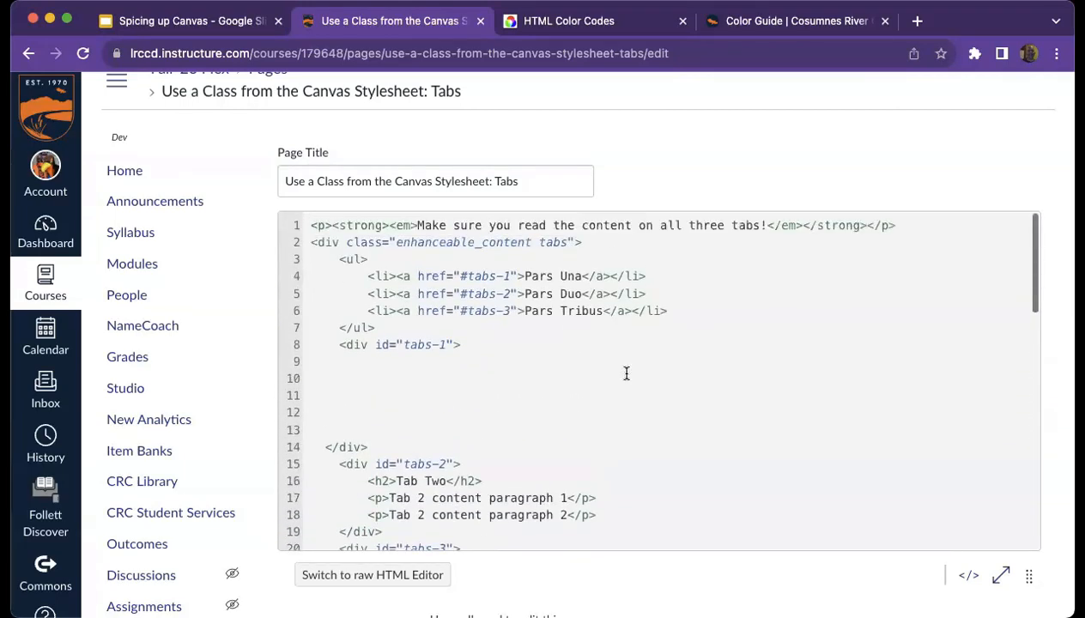
click(401, 392)
key(super+v)
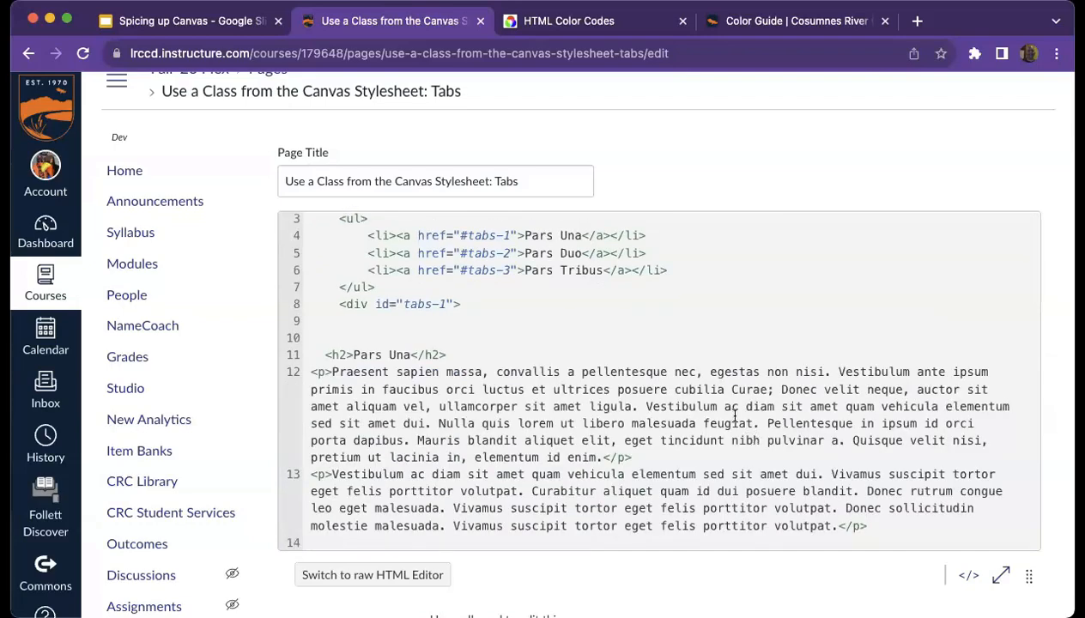
- Switch from the HTML code back to the visual editor, review the content and save the page
scroll(676, 405, down, 8)
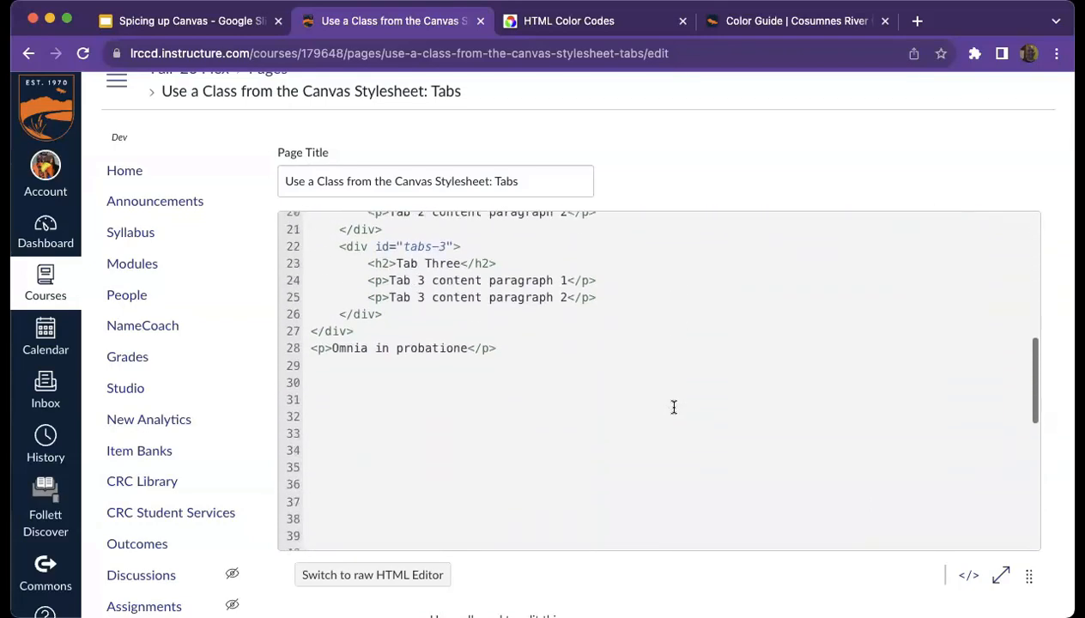
scroll(674, 406, down, 2)
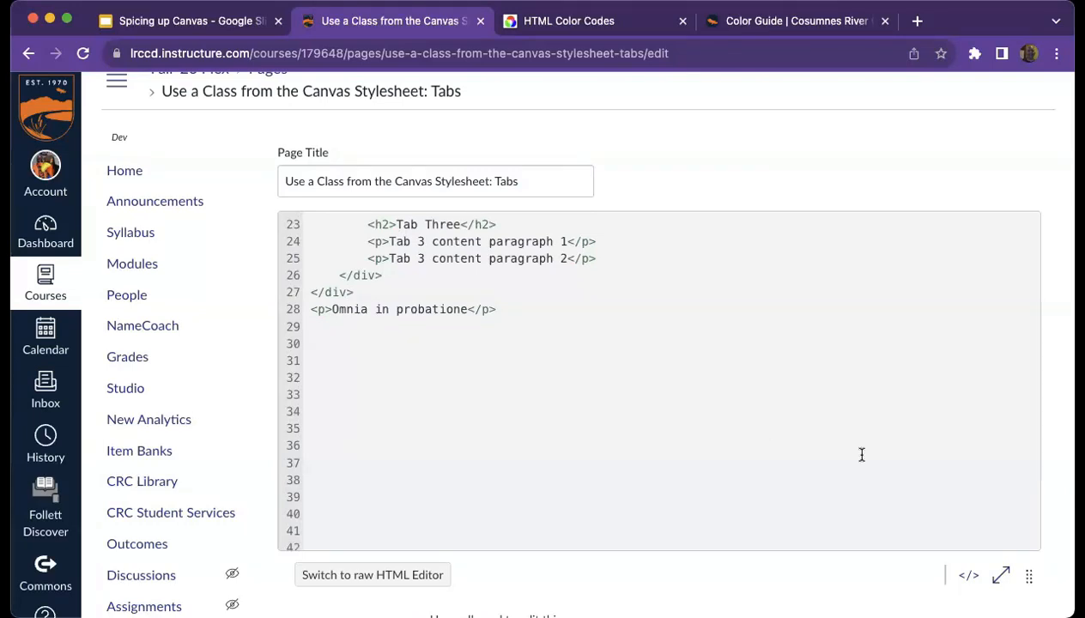
click(968, 575)
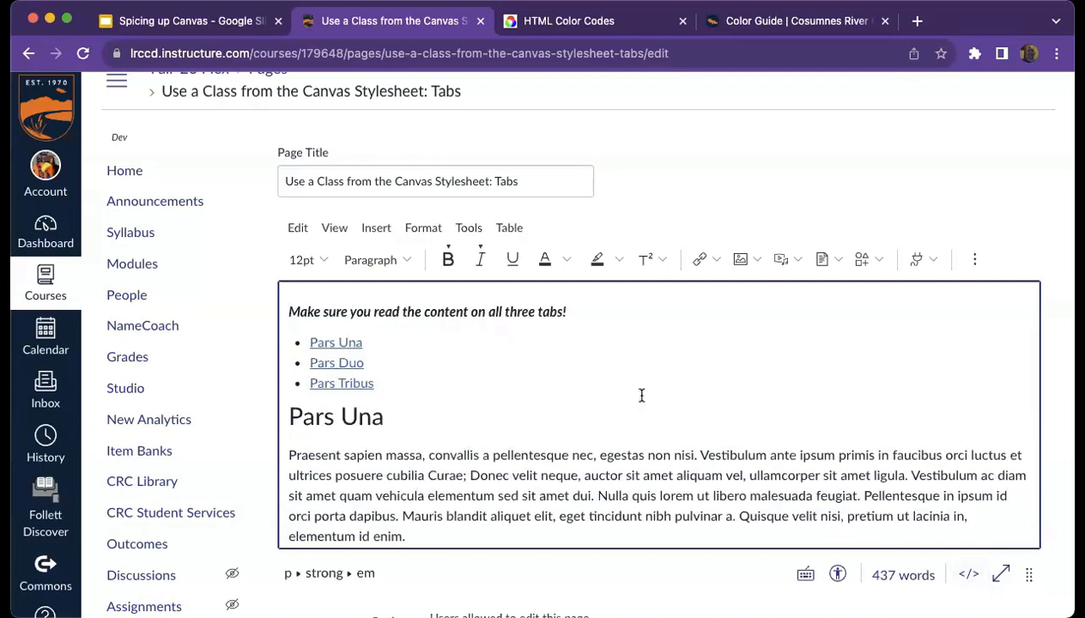
scroll(639, 394, down, 2)
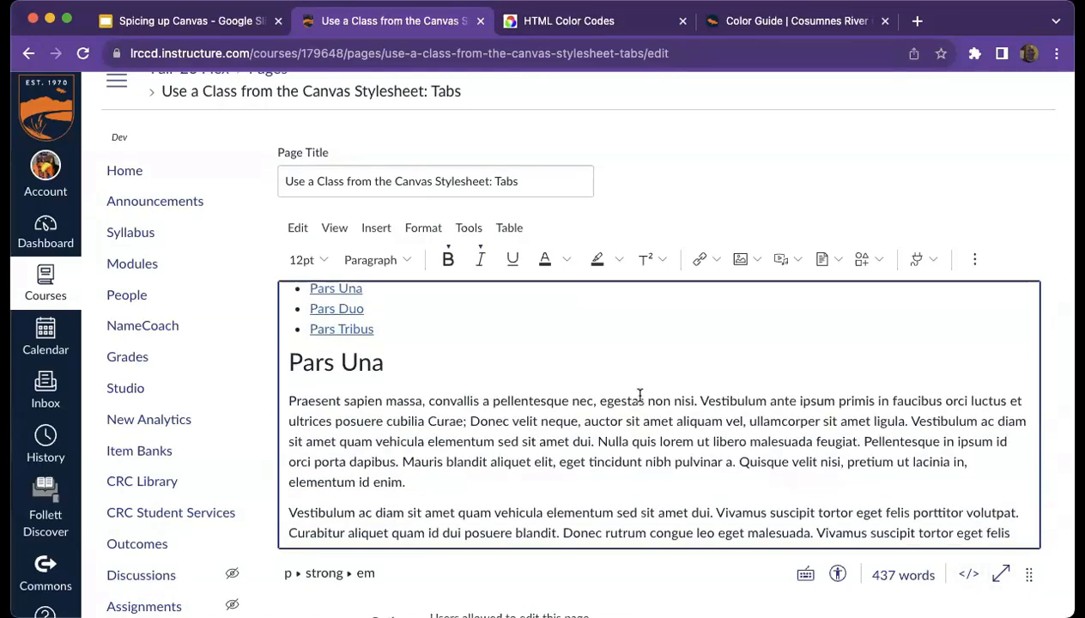
scroll(601, 391, up, 1)
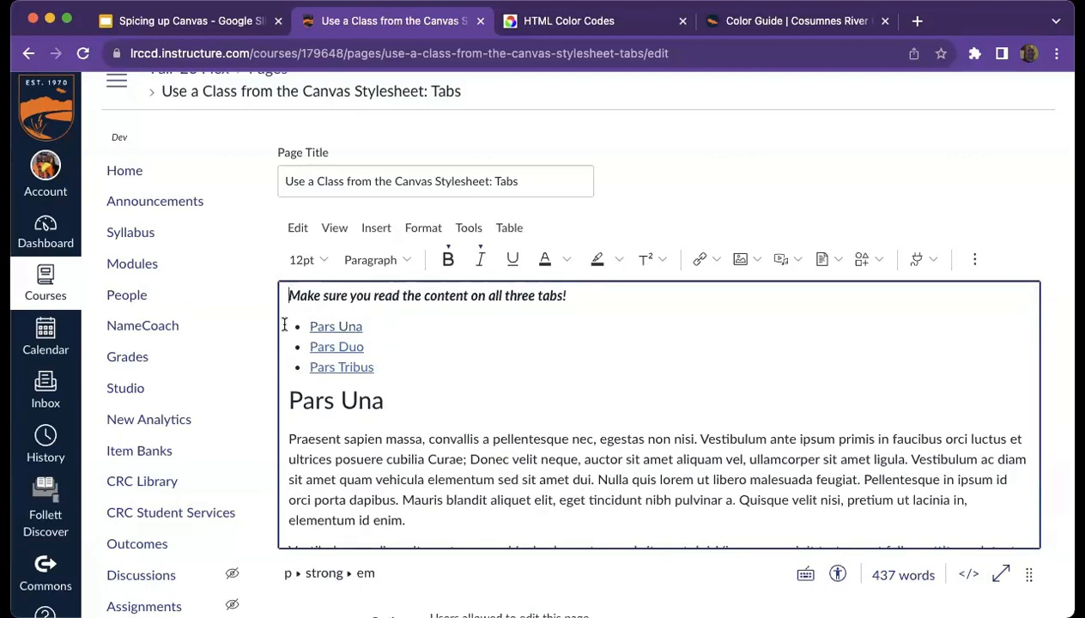
scroll(773, 414, down, 4)
scroll(773, 413, down, 10)
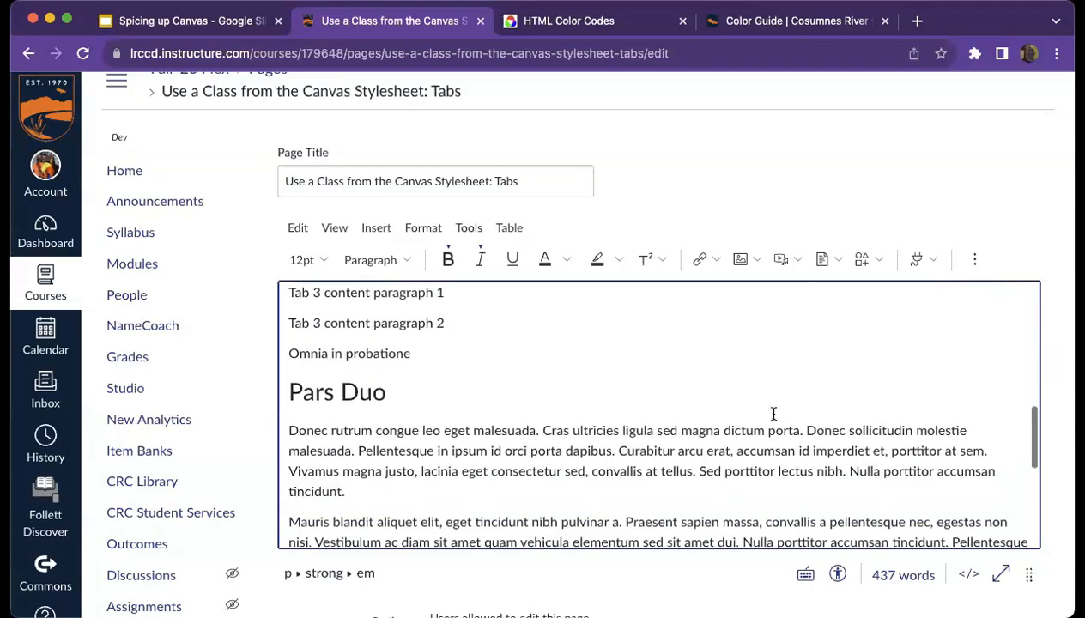
click(1017, 573)
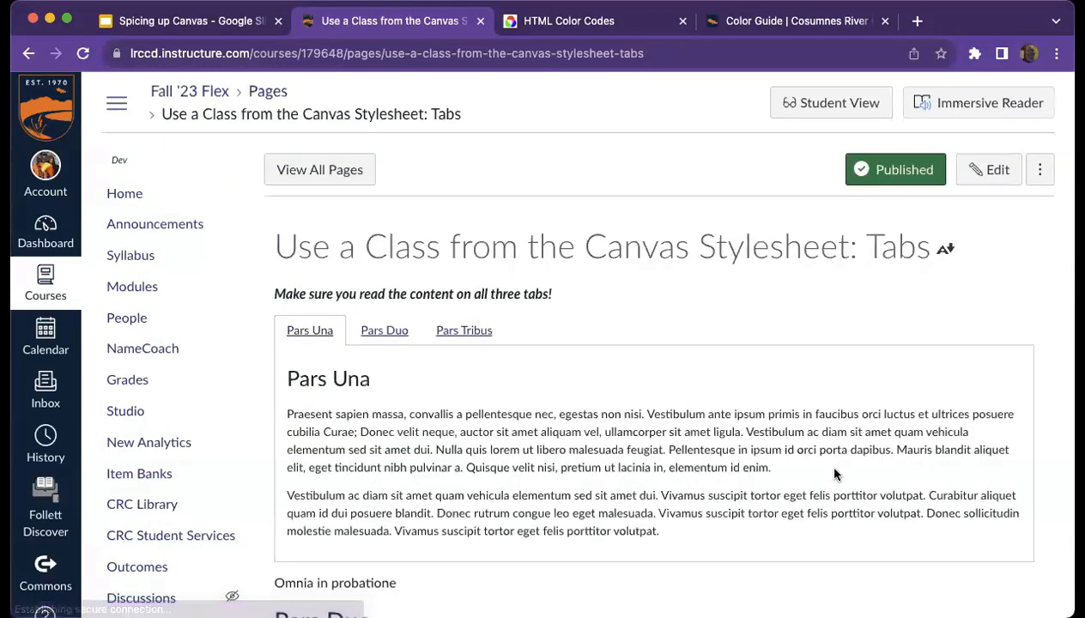
- Examine the saved page's Pars Una tab, the "Omnia in probatione" footer and the original sections below it
scroll(834, 468, down, 1)
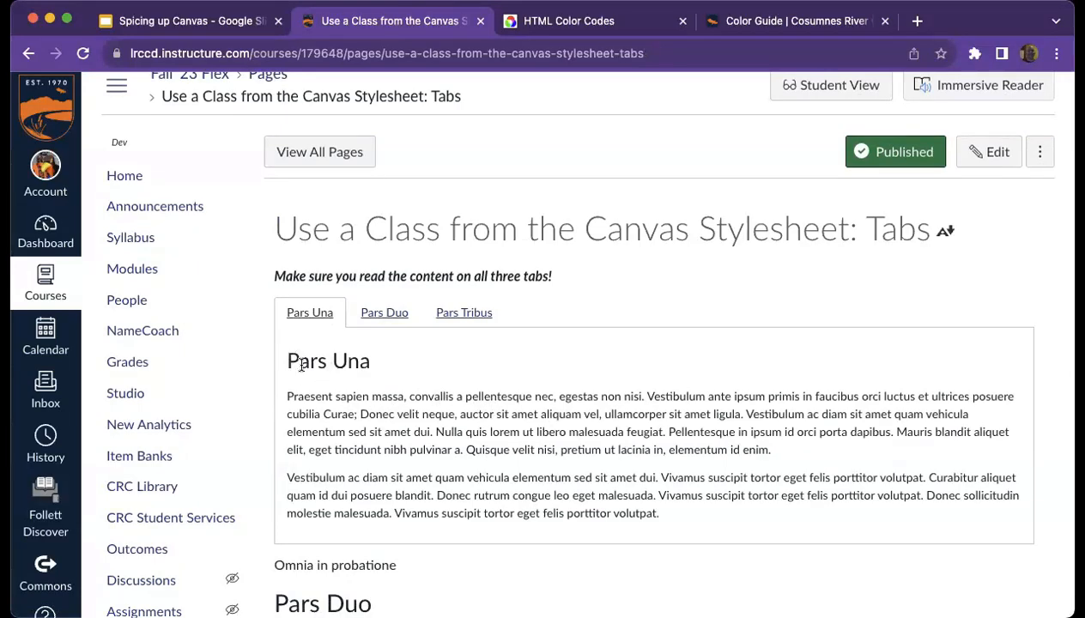
scroll(479, 449, down, 1)
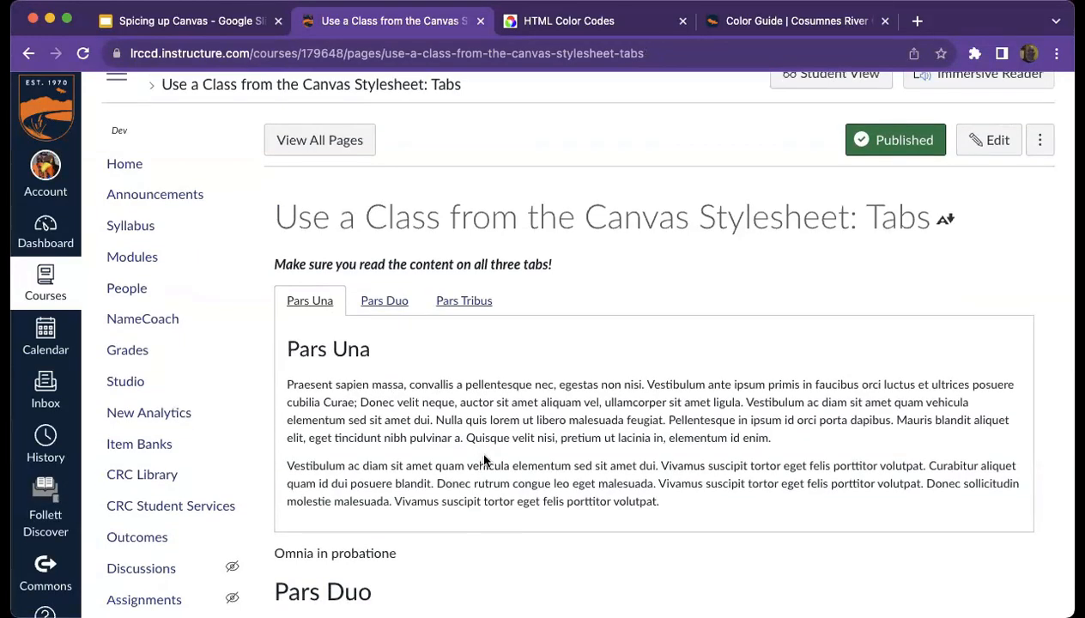
scroll(509, 468, down, 2)
drag(276, 462, 460, 465)
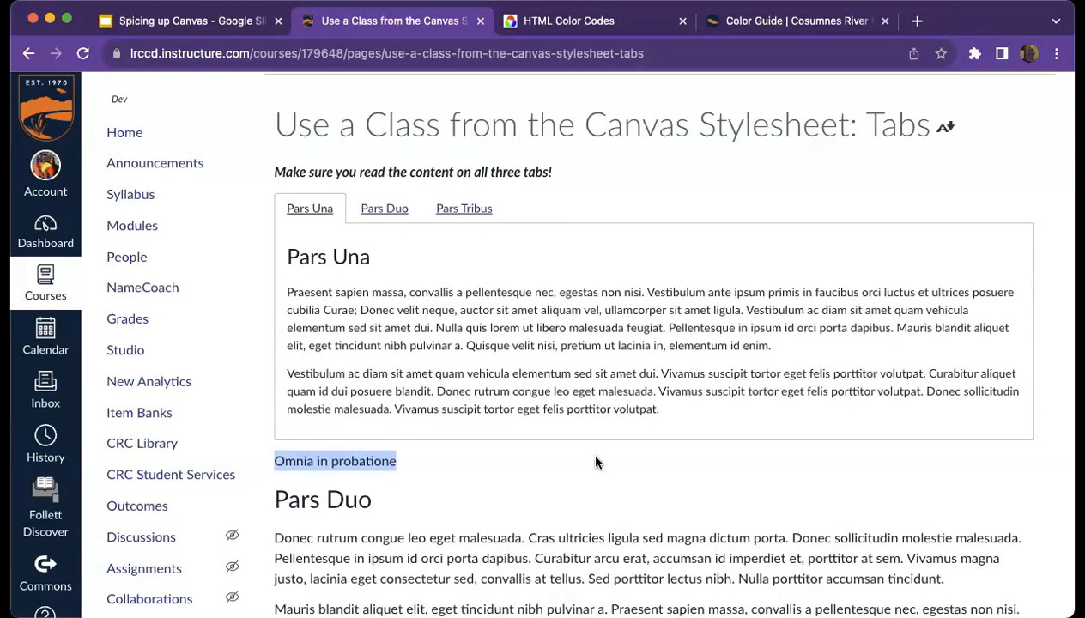
scroll(596, 460, down, 4)
click(285, 225)
drag(286, 225, 845, 593)
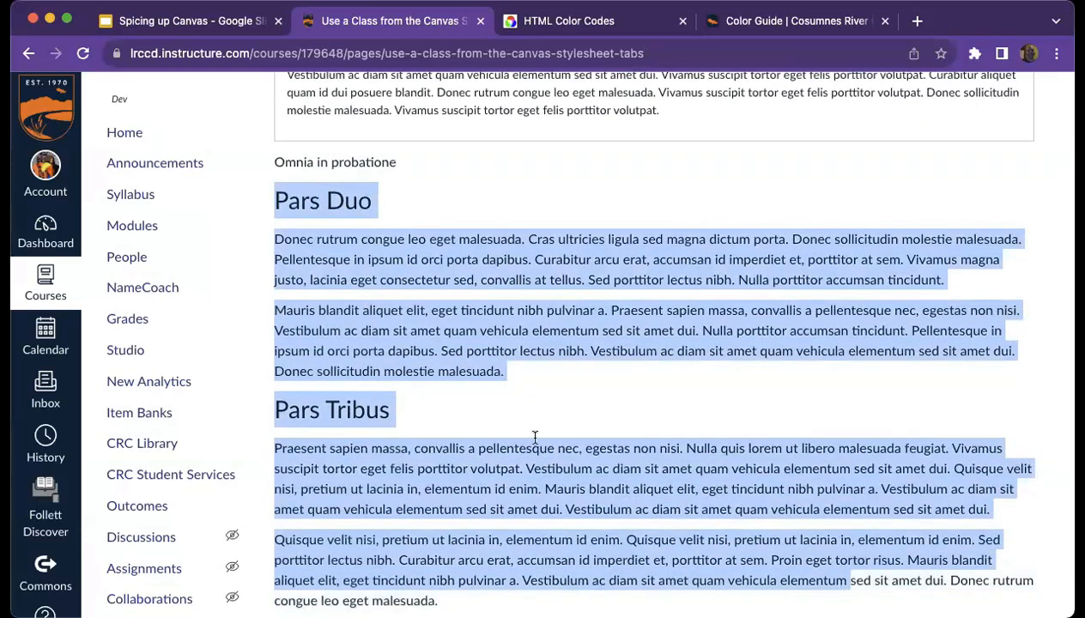
- View the contents of the Pars Duo and Pars Tribus tabs and return to the Pars Una tab
scroll(496, 448, up, 5)
click(391, 332)
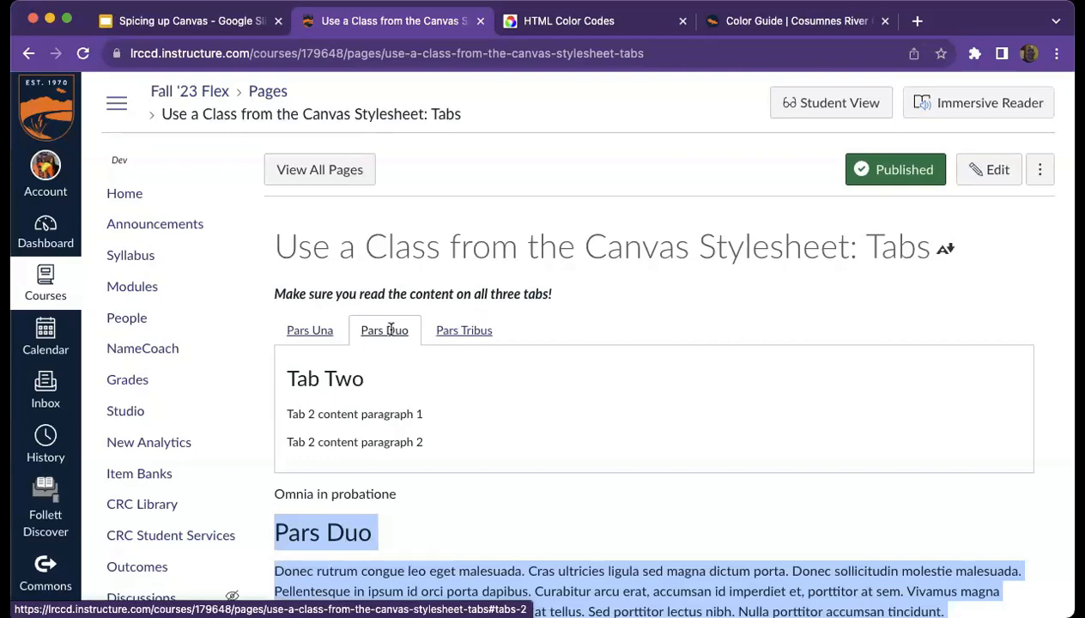
click(452, 333)
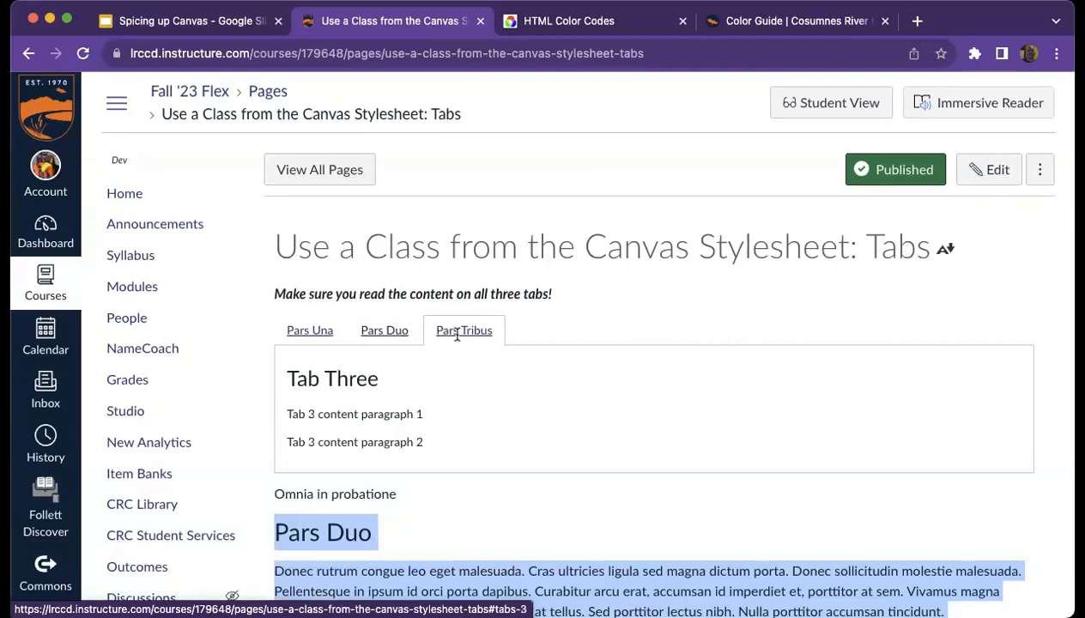
click(279, 333)
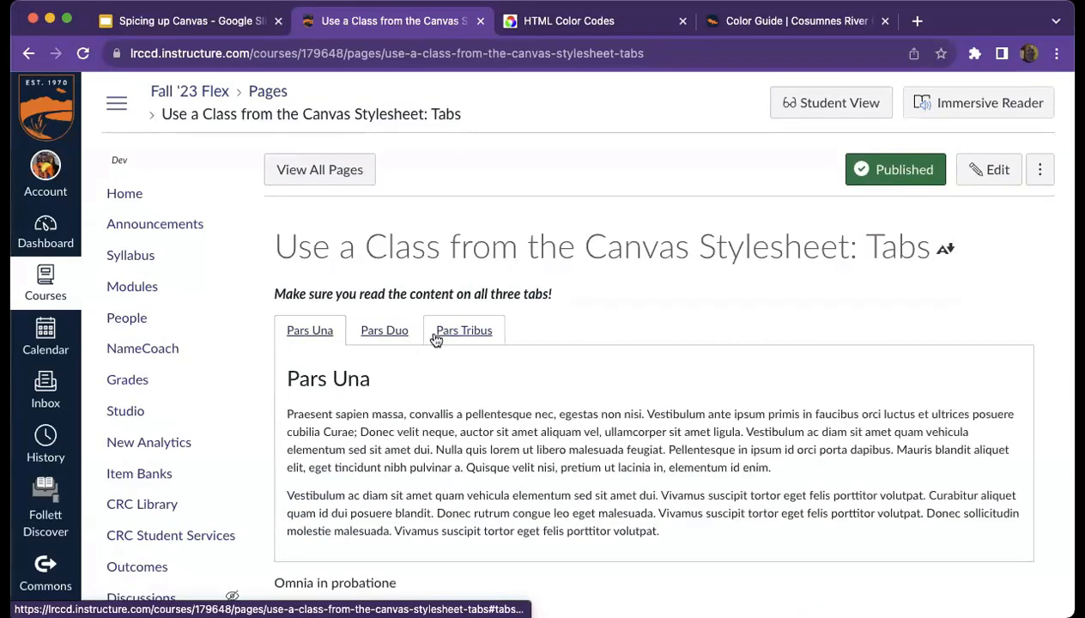
- Reopen the page for editing and cut the original "Pars Duo" heading and its two paragraphs below "Omnia in probatione"
click(998, 169)
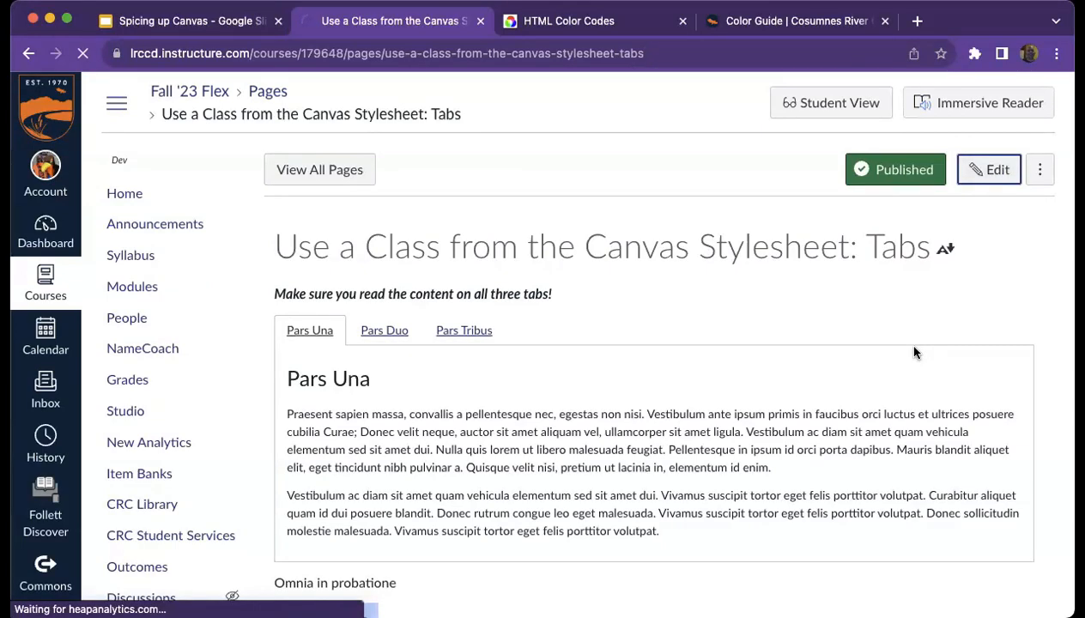
scroll(828, 393, down, 10)
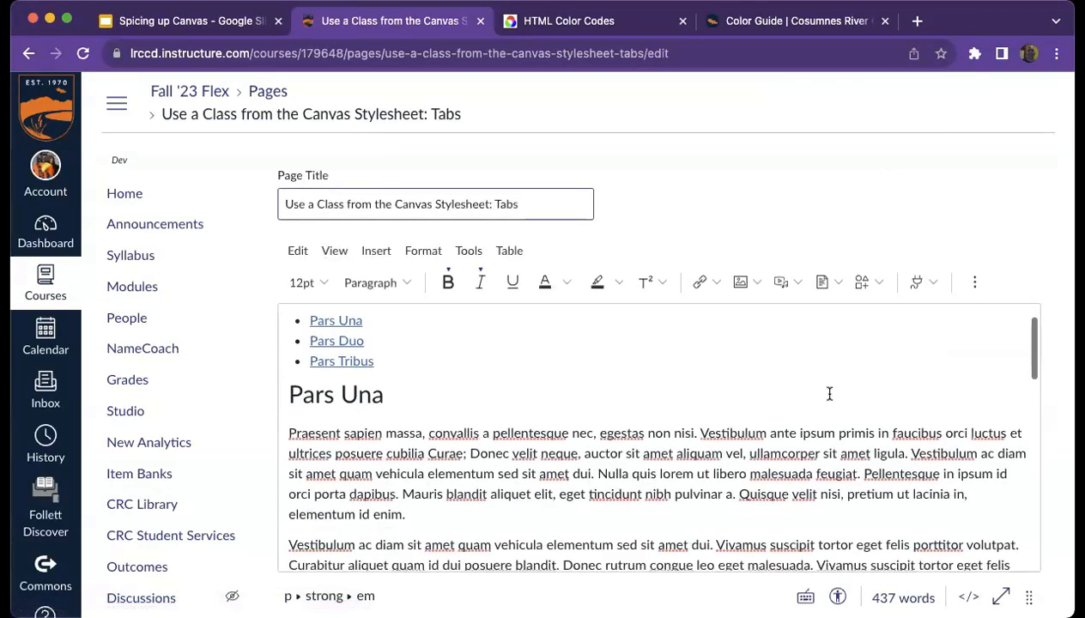
scroll(828, 393, down, 1)
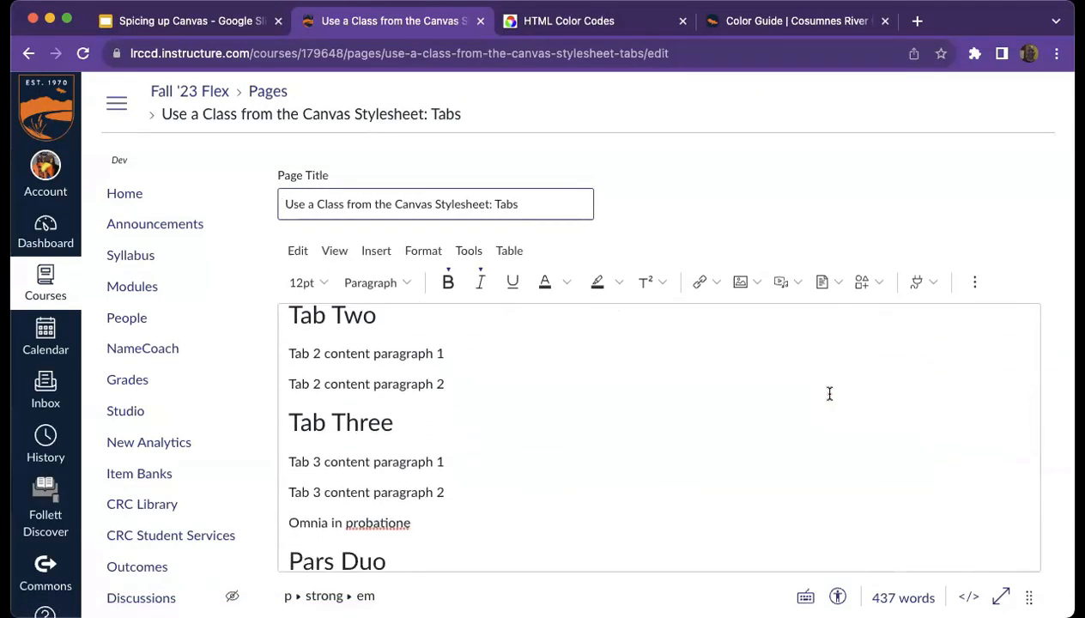
scroll(796, 433, down, 4)
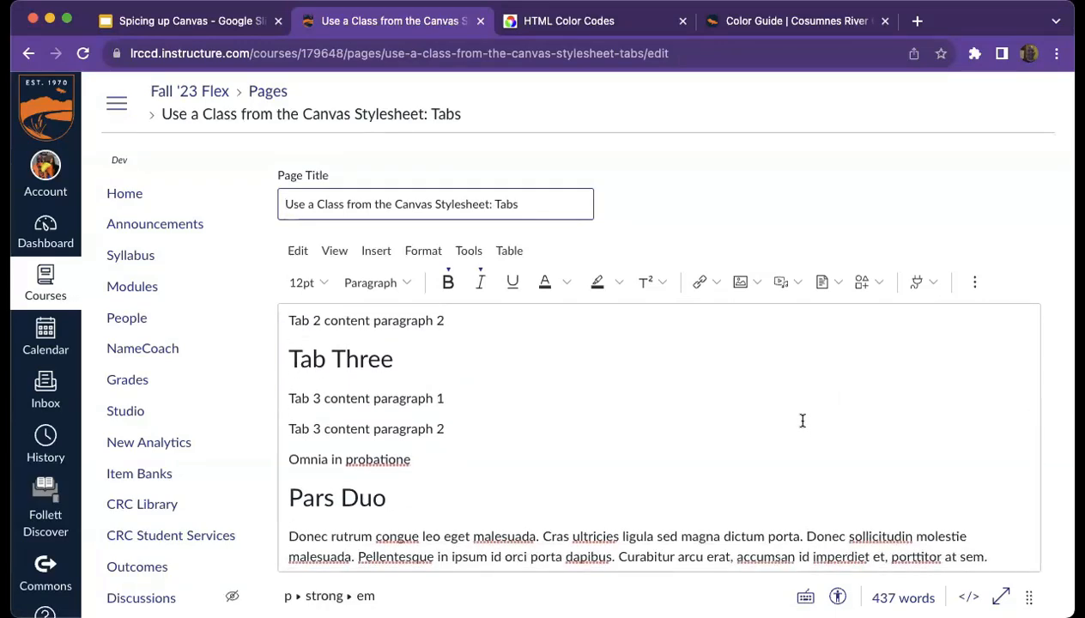
scroll(798, 423, down, 8)
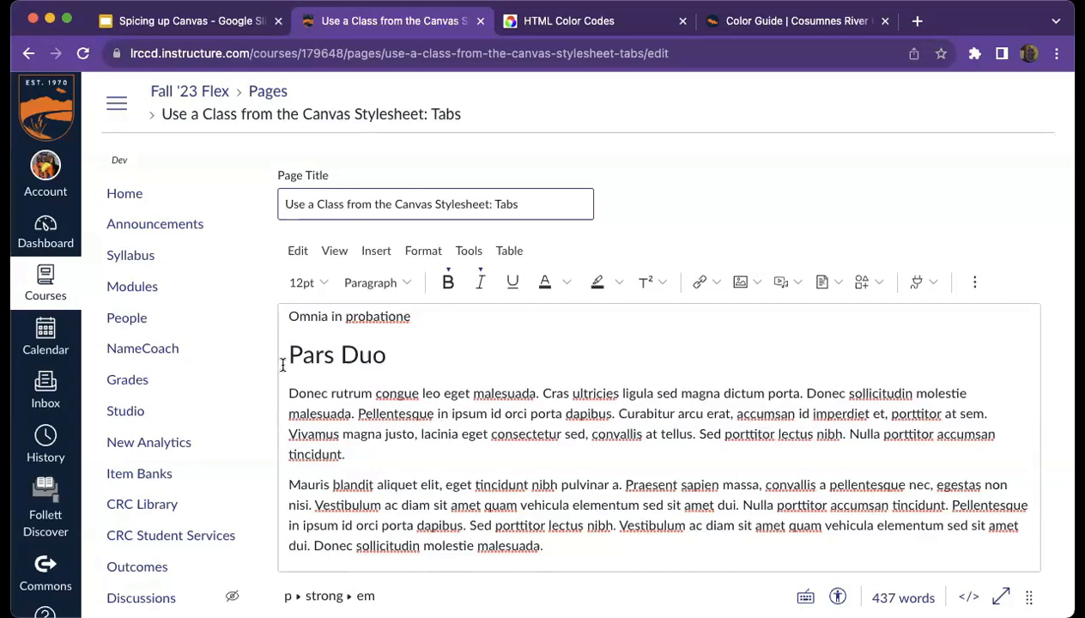
double_click(301, 359)
drag(301, 359, 544, 538)
key(ctrl+c)
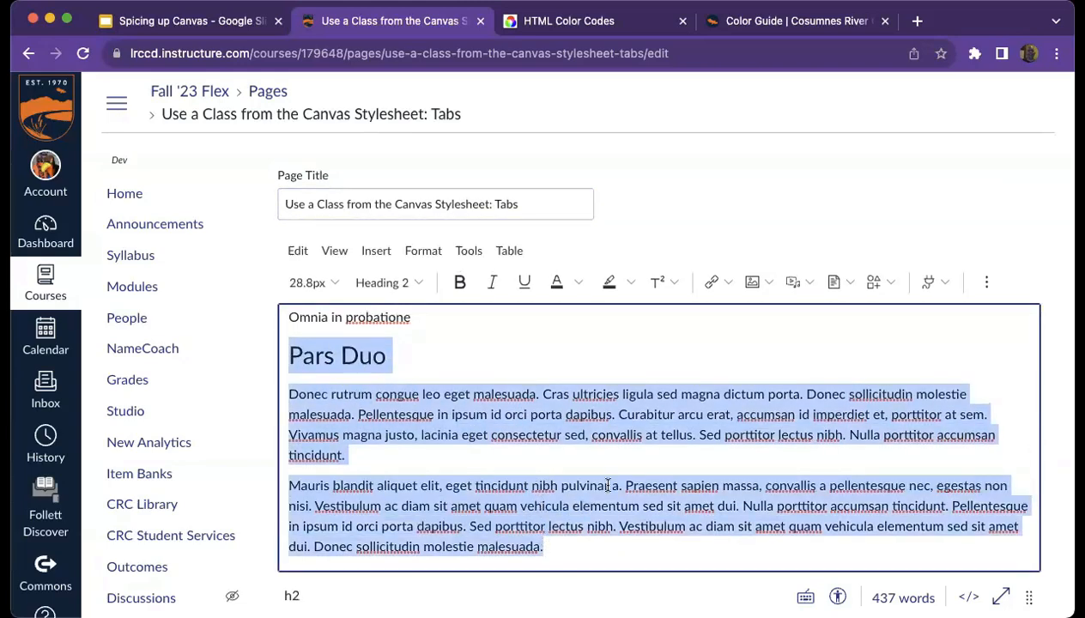
key(BackSpace)
- Replace the "Tab Two" heading and its two placeholder paragraphs with the cut Pars Duo section and save the page
scroll(601, 482, up, 5)
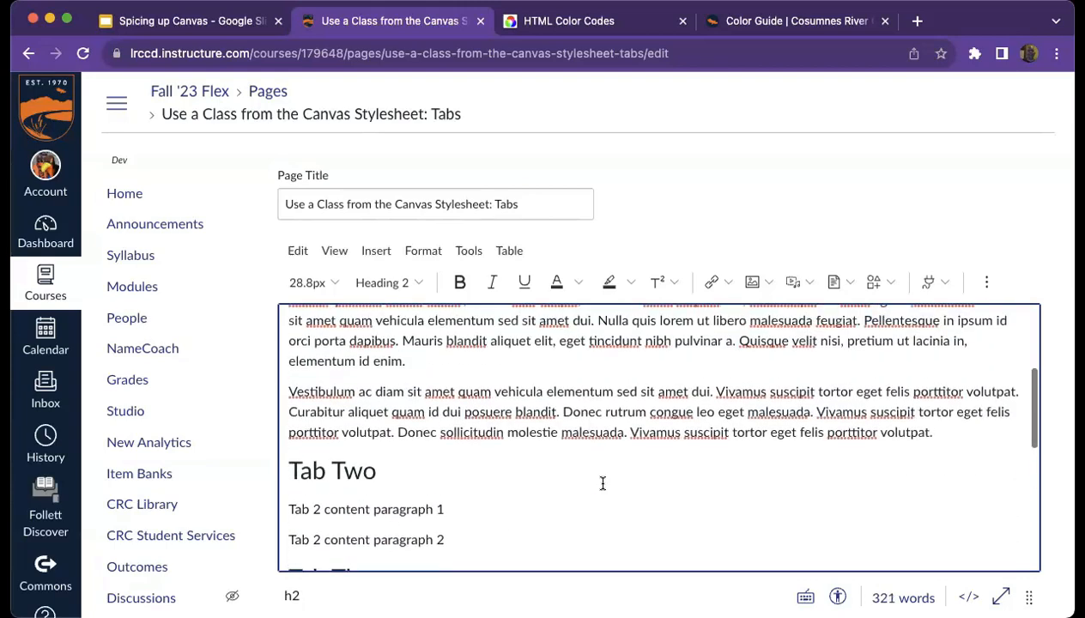
scroll(396, 483, down, 1)
click(440, 443)
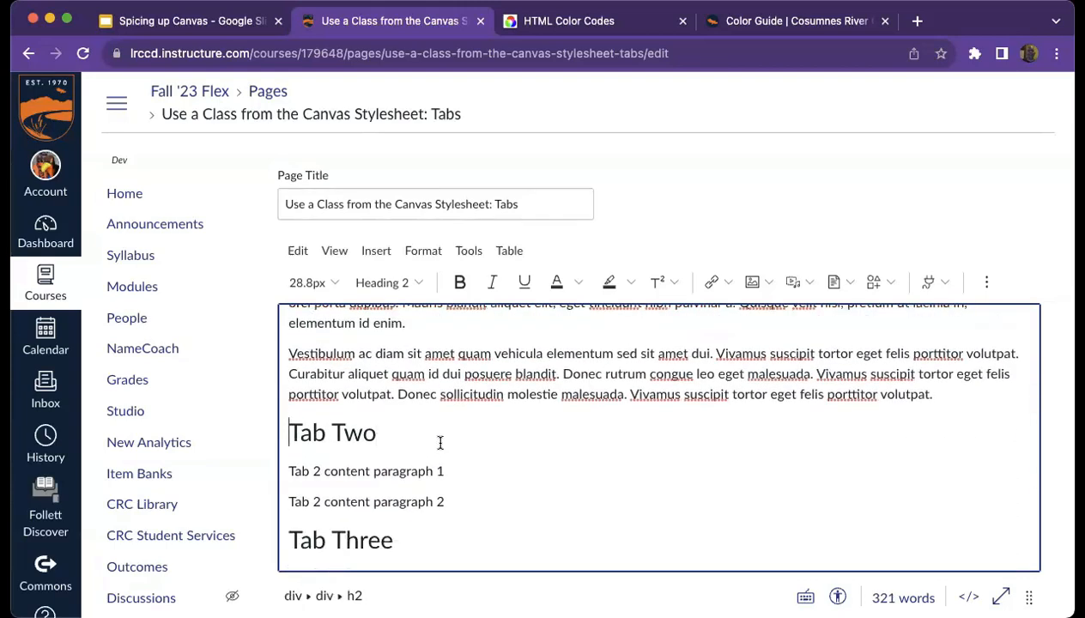
key(shift+Down)
key(shift+Down)
key(shift+Down)
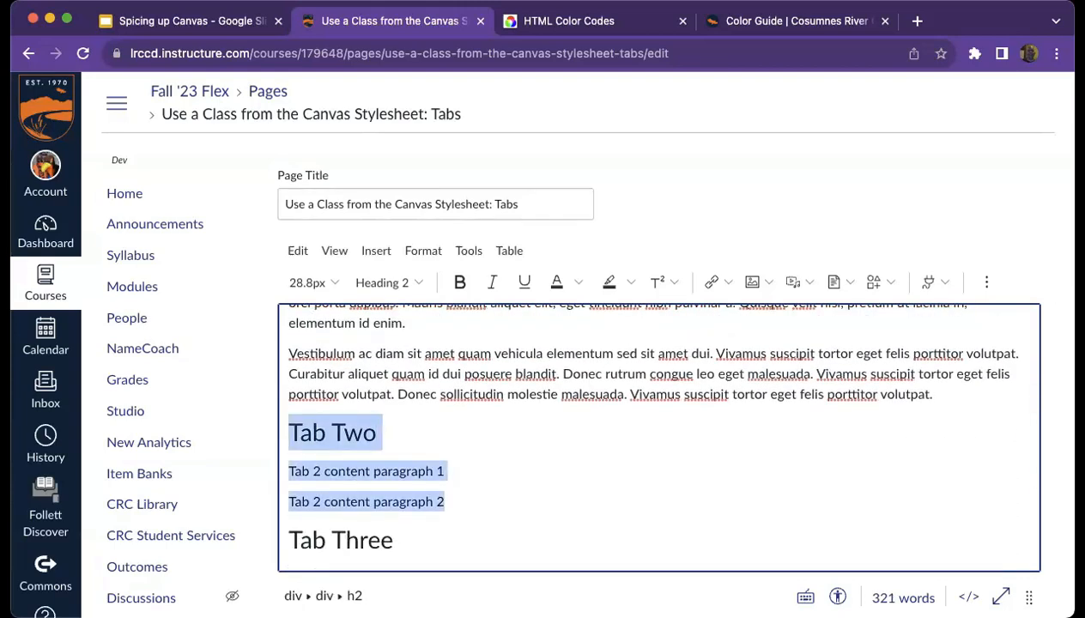
key(ctrl+v)
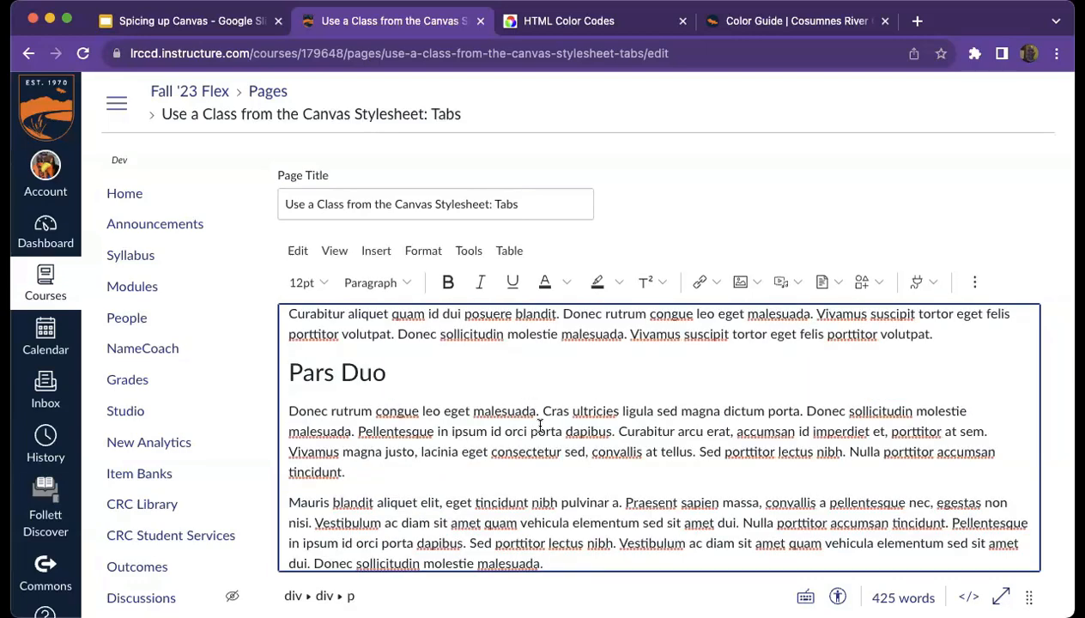
scroll(550, 404, down, 5)
scroll(892, 575, down, 1)
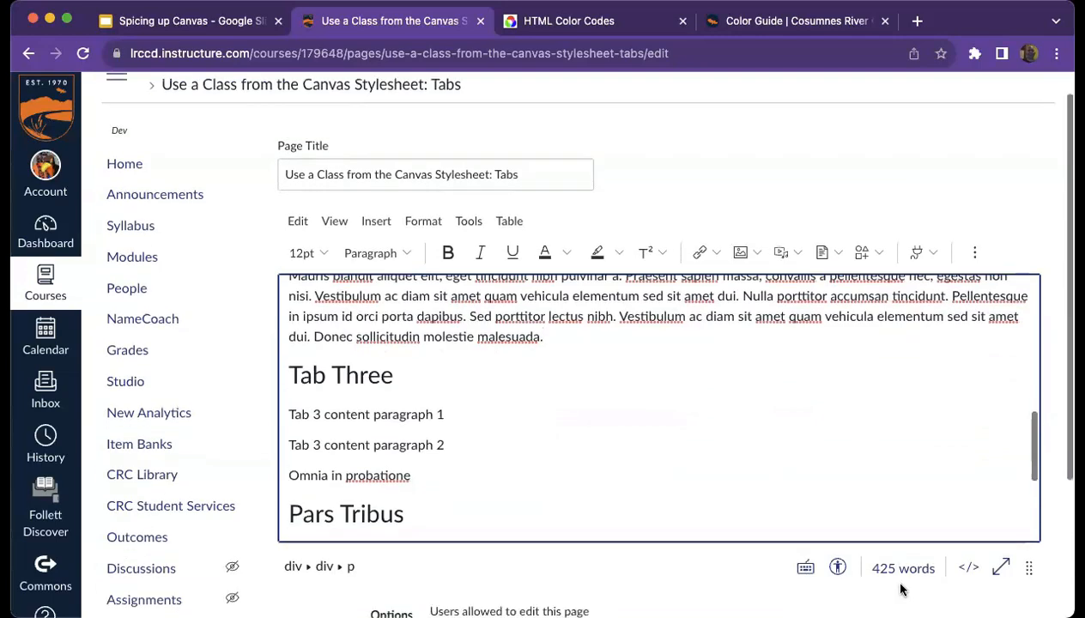
scroll(901, 588, down, 4)
click(1017, 575)
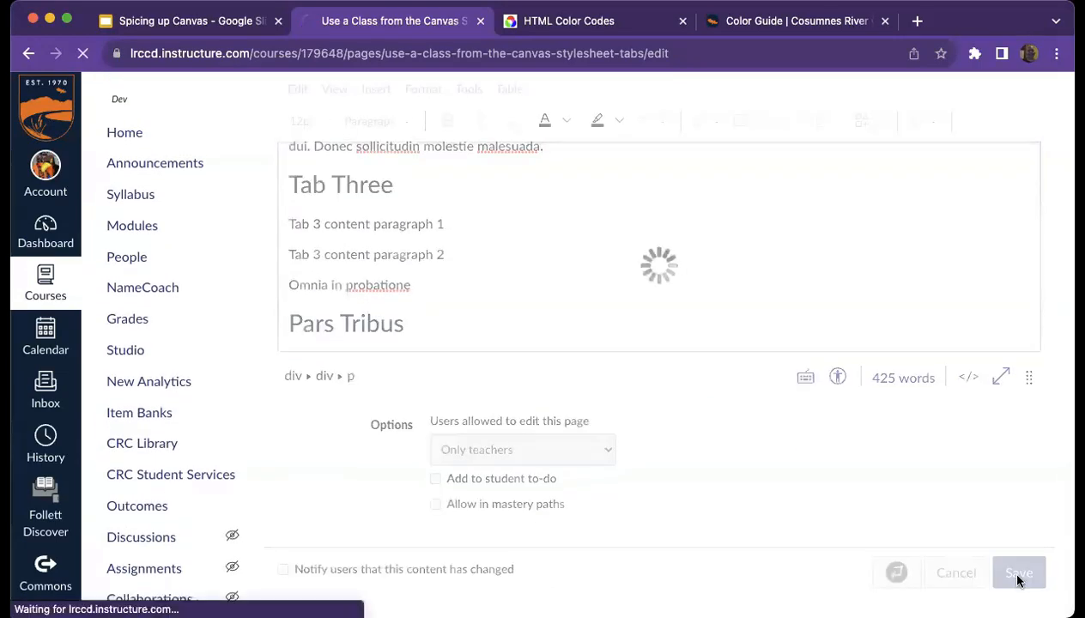
- Check the content of the Pars Una and Pars Duo tabs on the saved page
scroll(385, 327, down, 1)
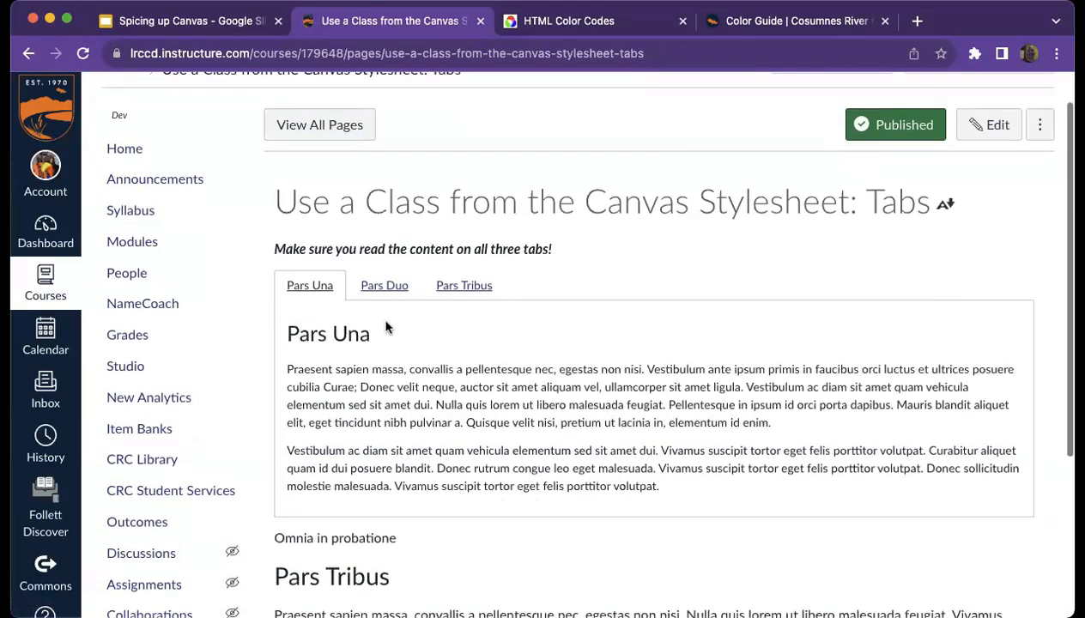
click(380, 266)
click(317, 263)
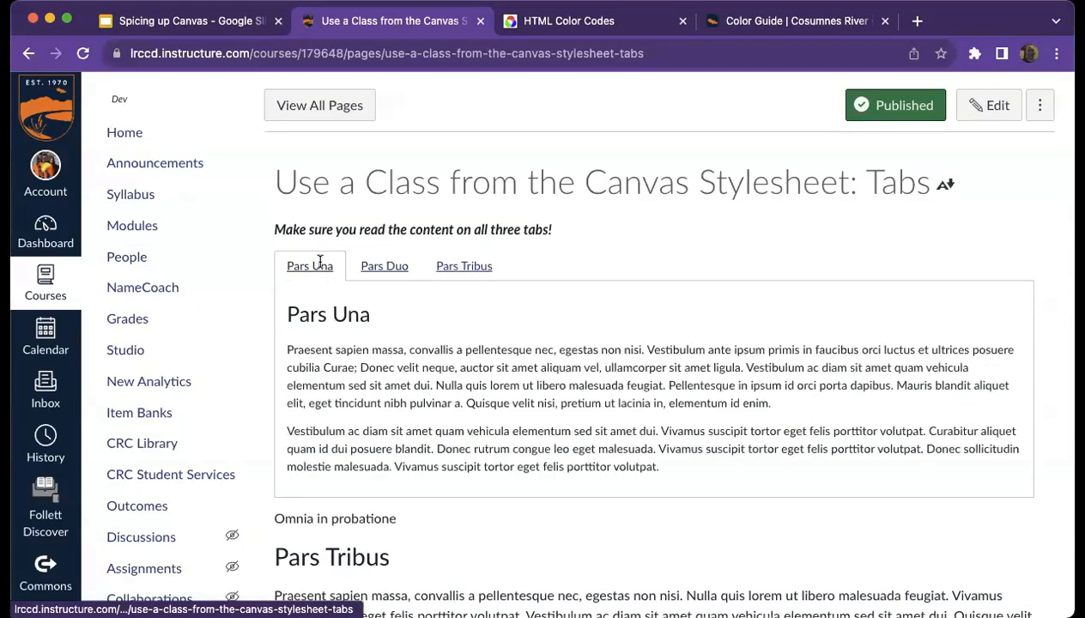
click(367, 266)
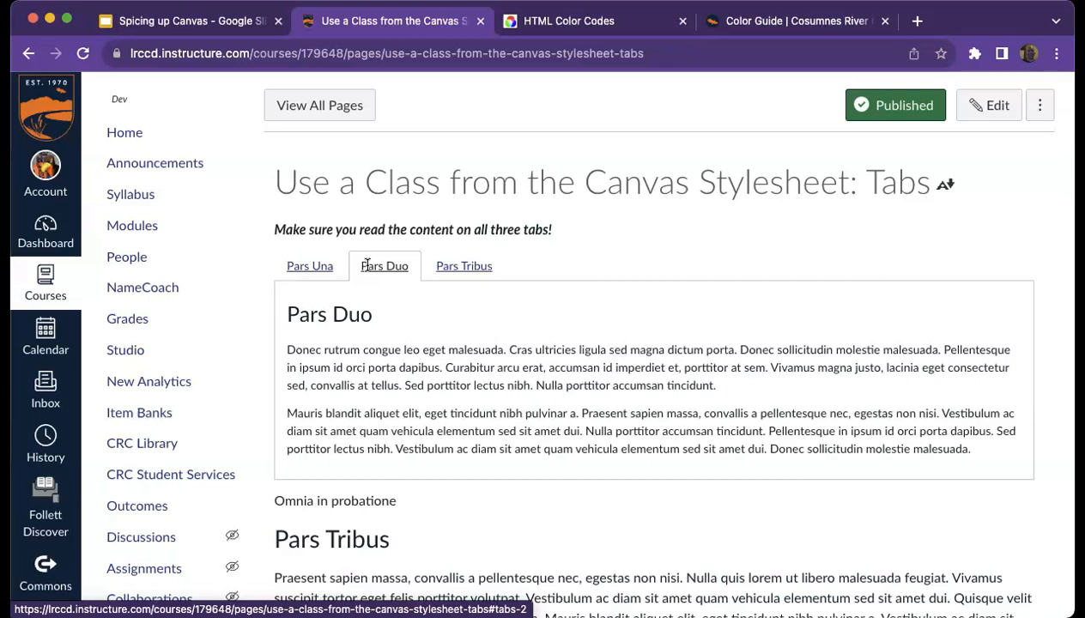
- Open the page's HTML code for editing and cut the "Pars Tribus" heading and its two paragraphs from the end
click(995, 106)
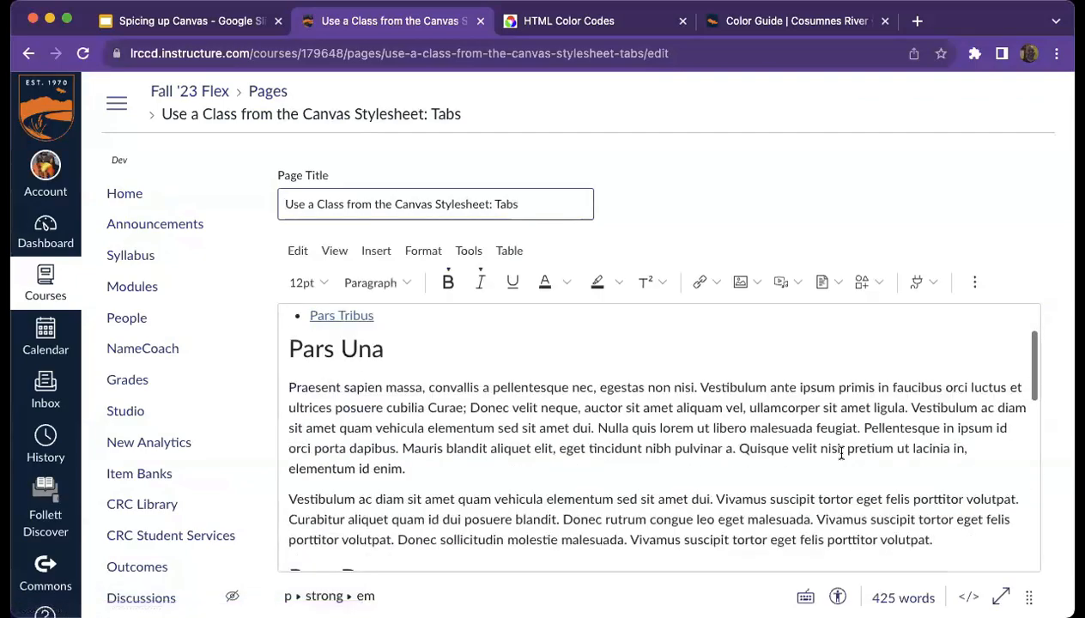
scroll(841, 452, down, 10)
click(968, 596)
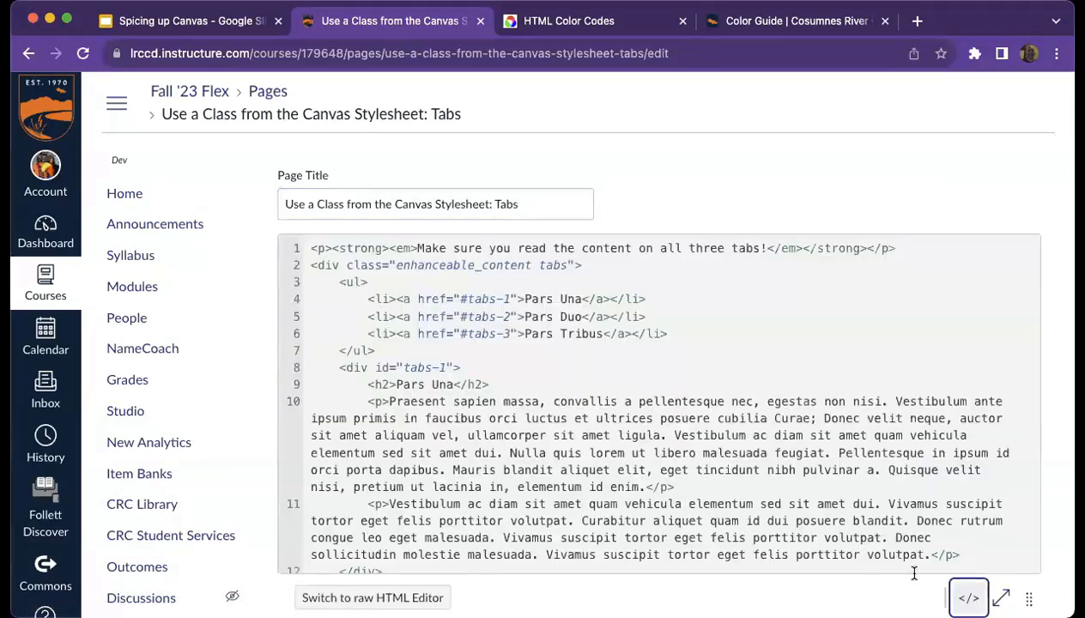
scroll(739, 395, down, 10)
scroll(731, 466, down, 3)
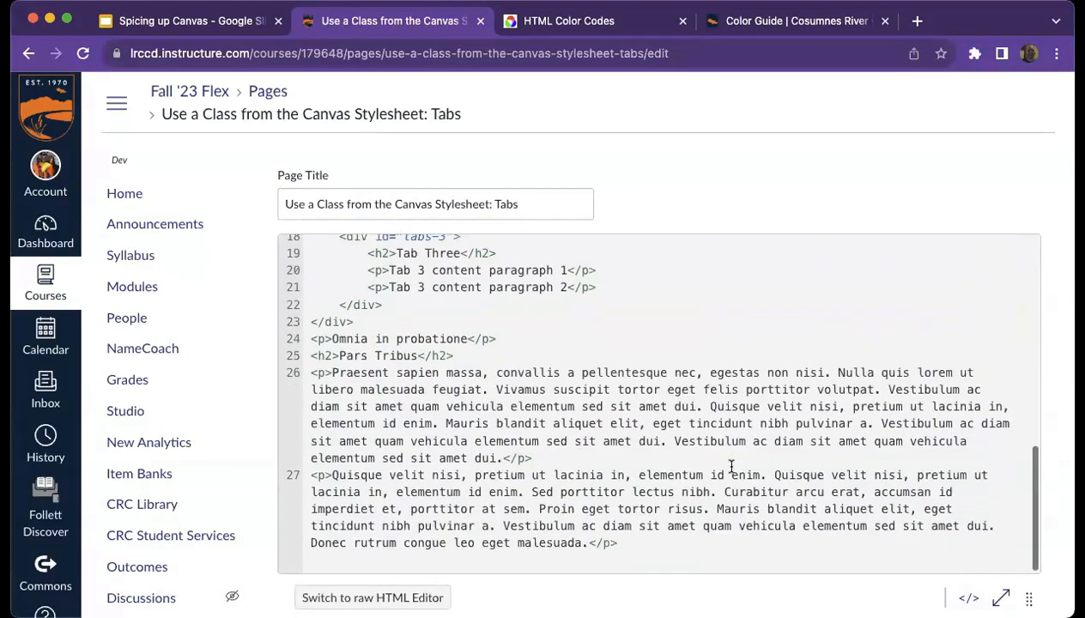
drag(308, 355, 756, 549)
key(super+c)
key(BackSpace)
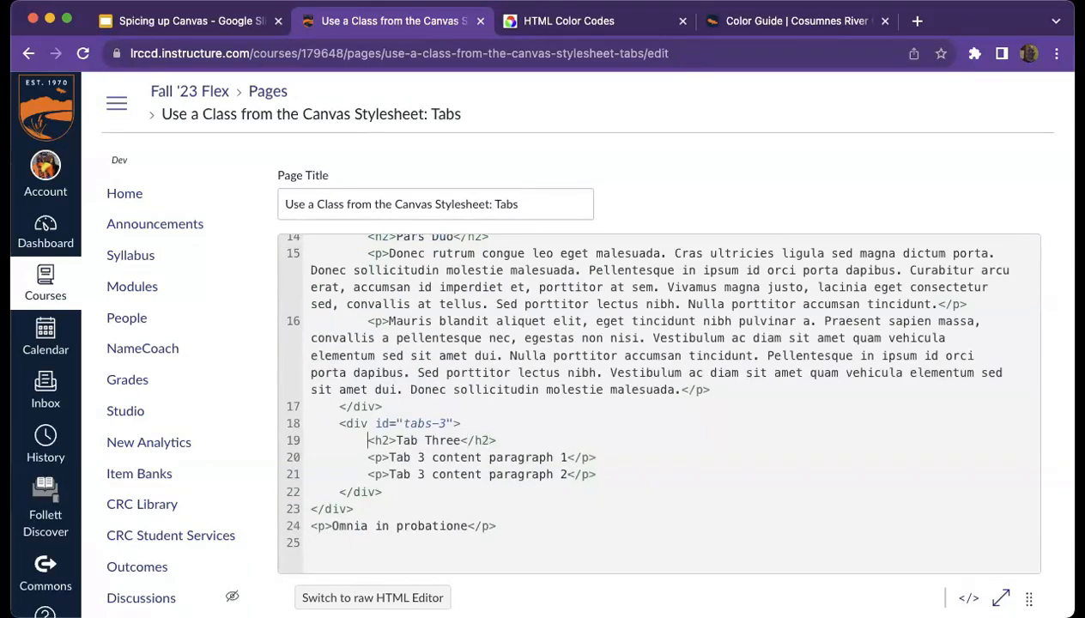
- Replace the "Tab Three" heading and placeholder paragraphs in the "tabs-3" div with the cut Pars Tribus code and save the page
drag(367, 440, 595, 474)
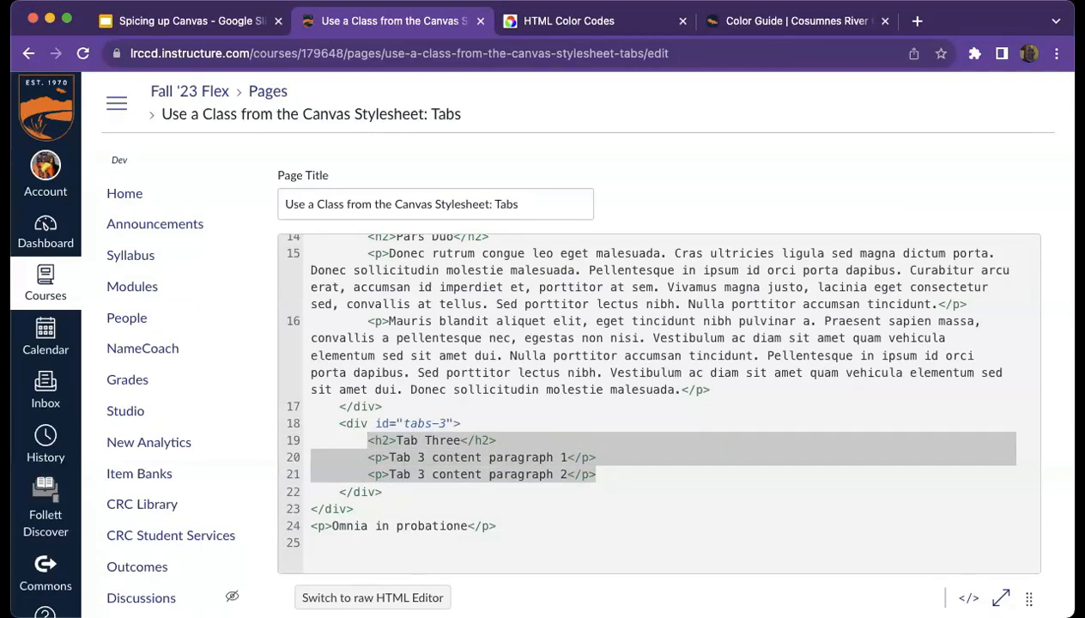
key(super+v)
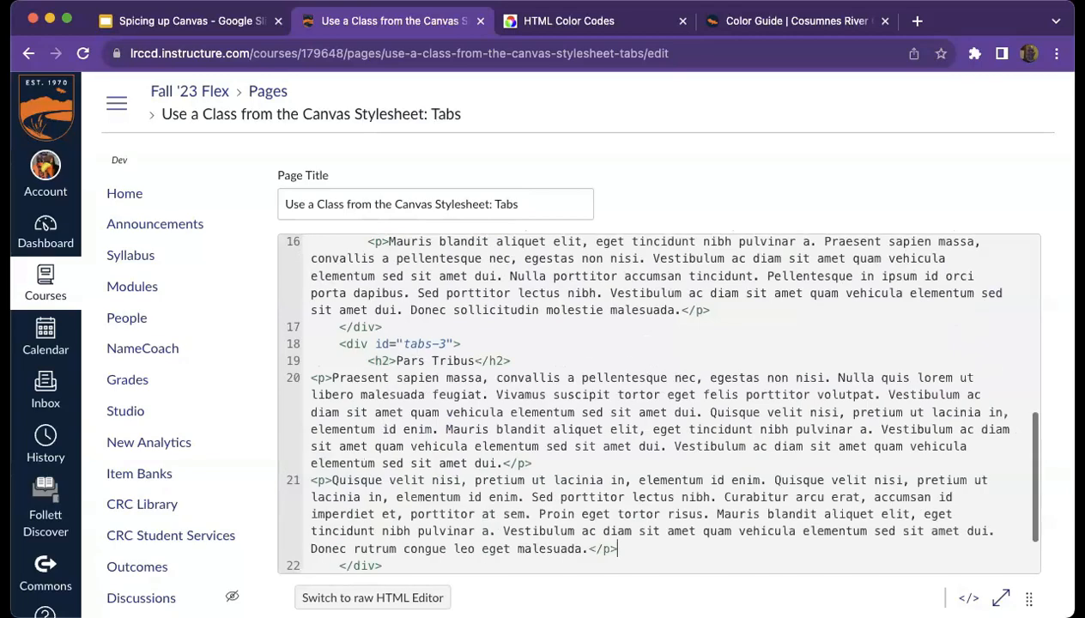
scroll(761, 546, down, 5)
scroll(762, 547, down, 5)
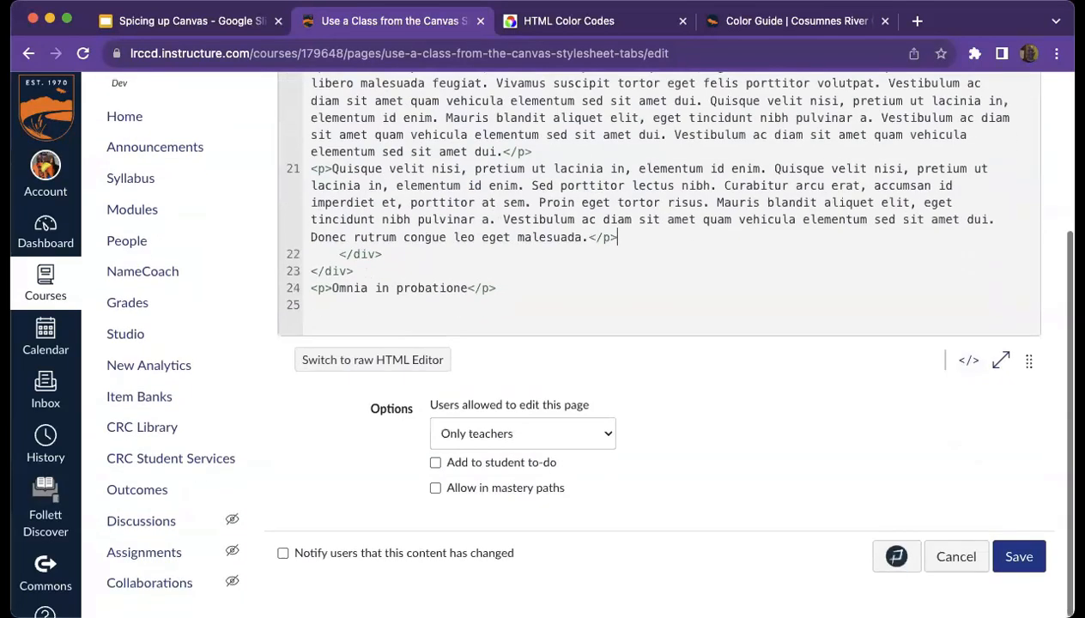
click(1017, 559)
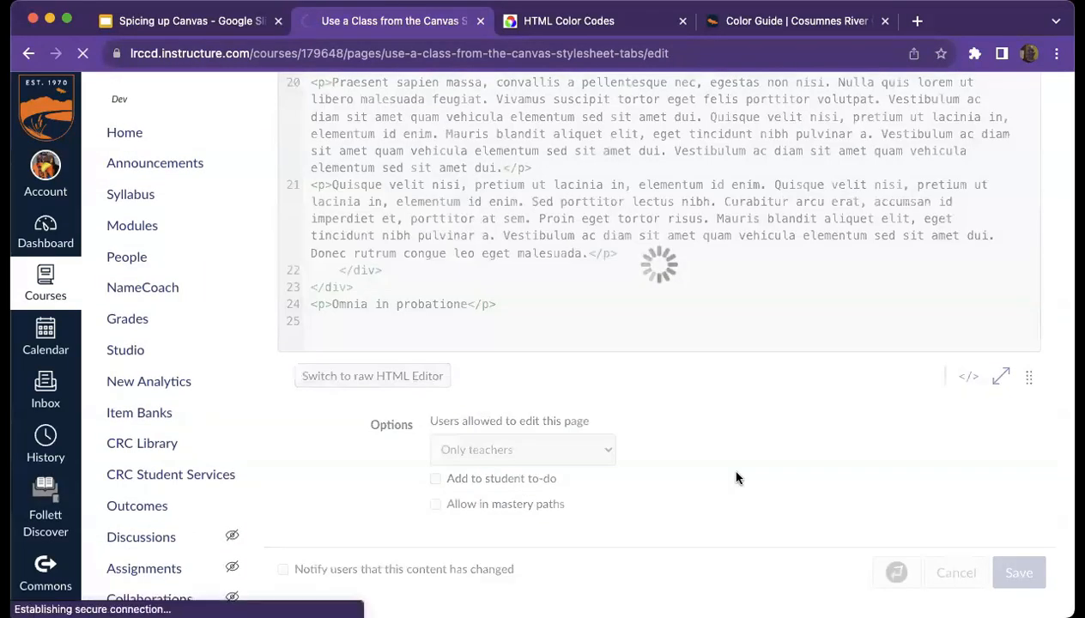
- View the contents of the Pars Duo, Pars Tribus and Pars Una tabs on the saved page
click(408, 338)
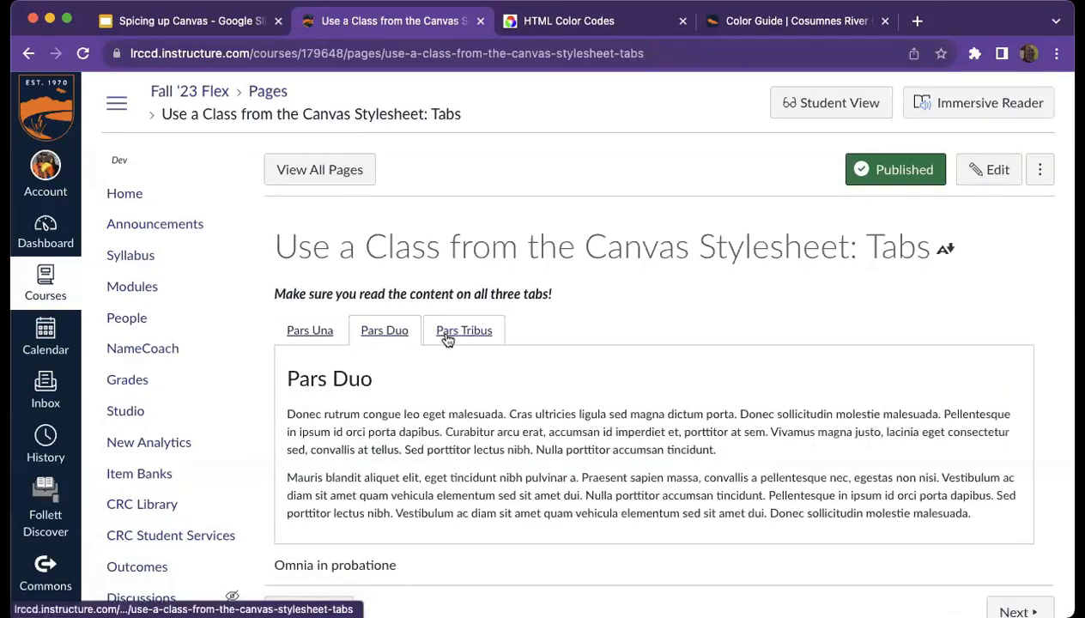
click(447, 334)
click(392, 334)
click(314, 335)
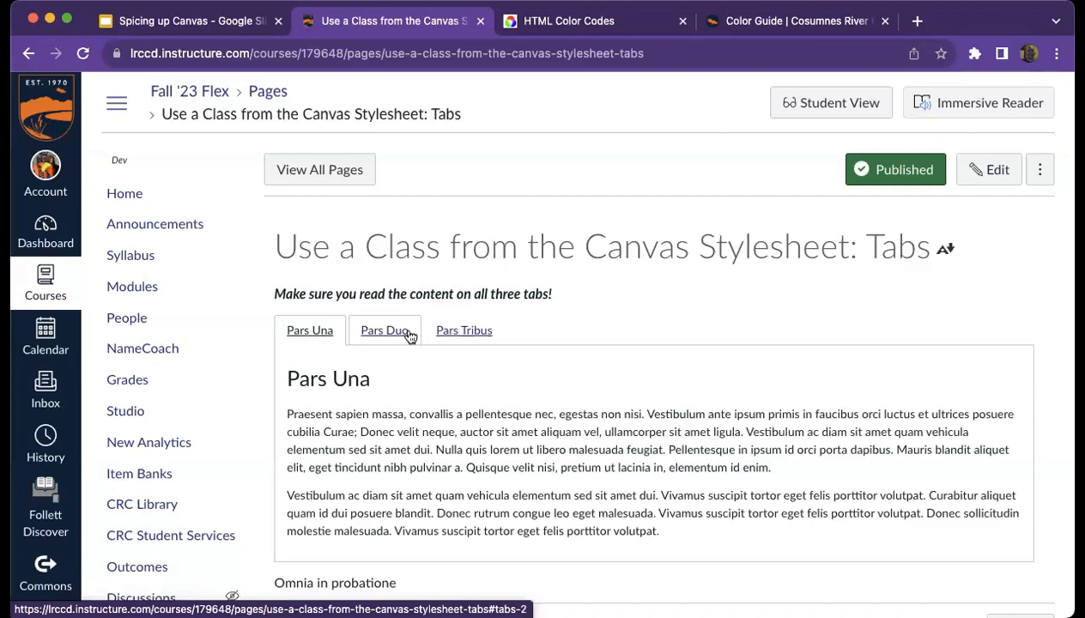
- Reopen the page's HTML code and duplicate the "Pars Tribus" list item directly below itself in the tab list
click(1011, 190)
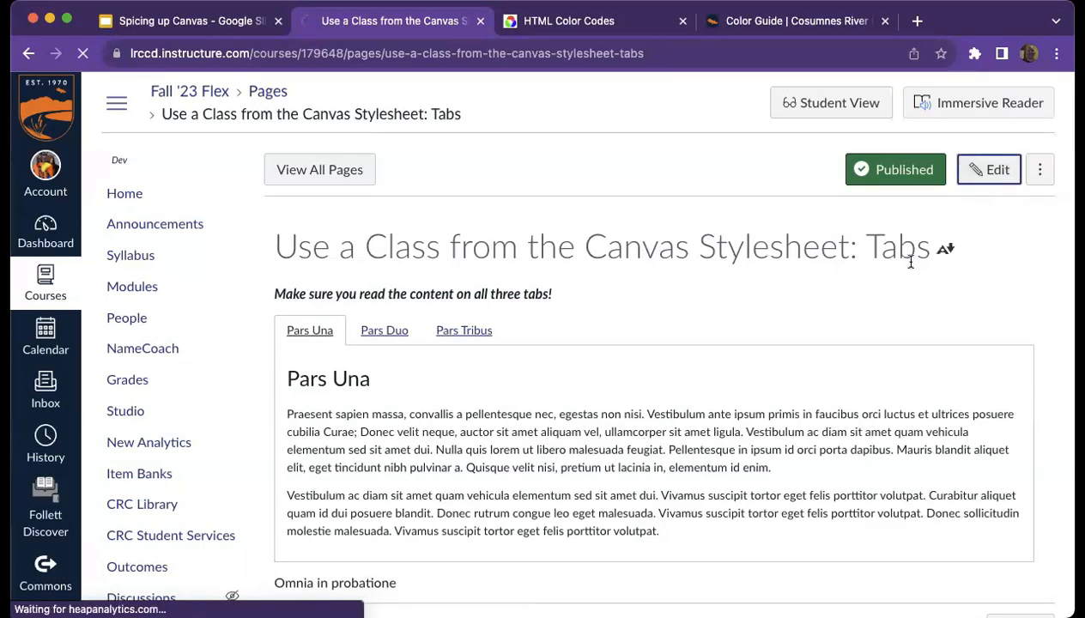
click(968, 596)
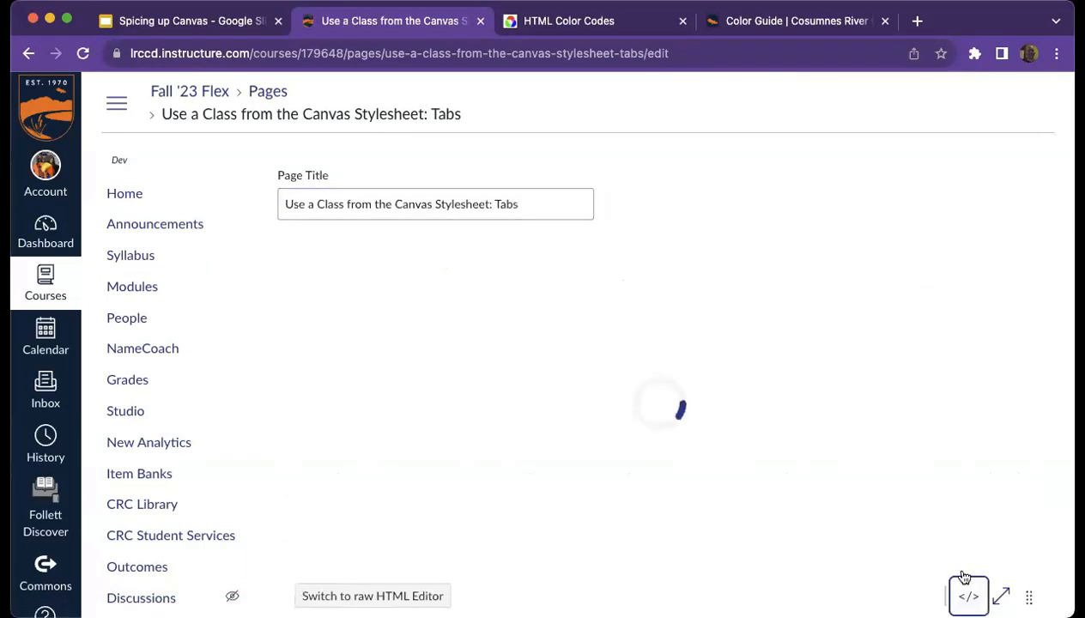
key(Down)
key(Down)
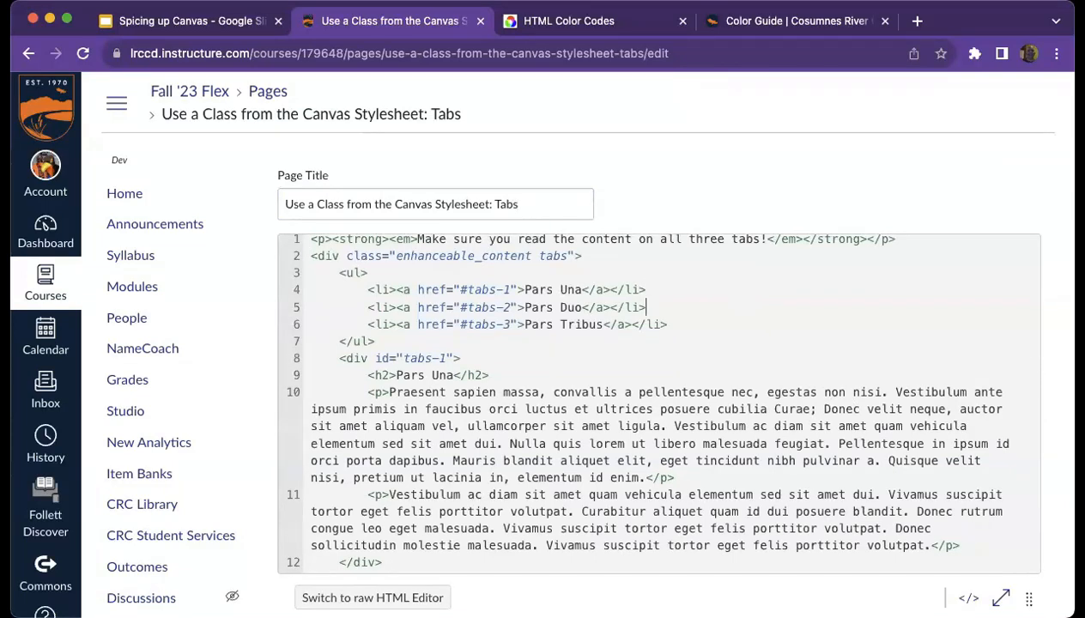
key(super+Left)
key(shift+Down)
key(Left)
key(Left)
key(super+Left)
key(shift+Down)
key(super+c)
key(Right)
key(super+v)
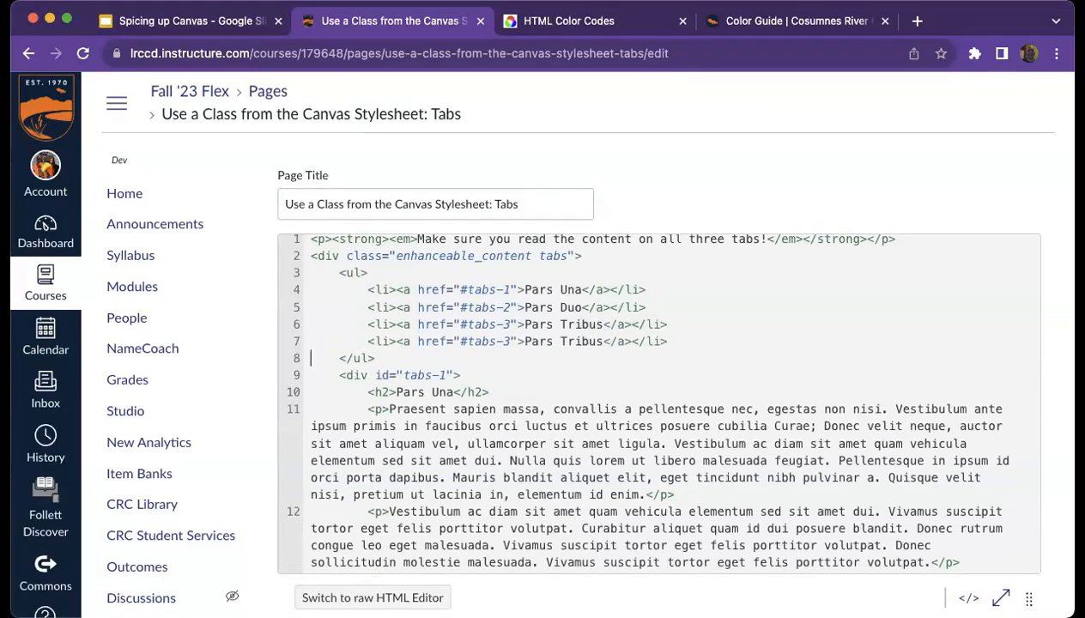
- Rename the duplicated list item to "Pars Quattro" and change the tab number in its link to 4
double_click(584, 342)
text(Quattro)
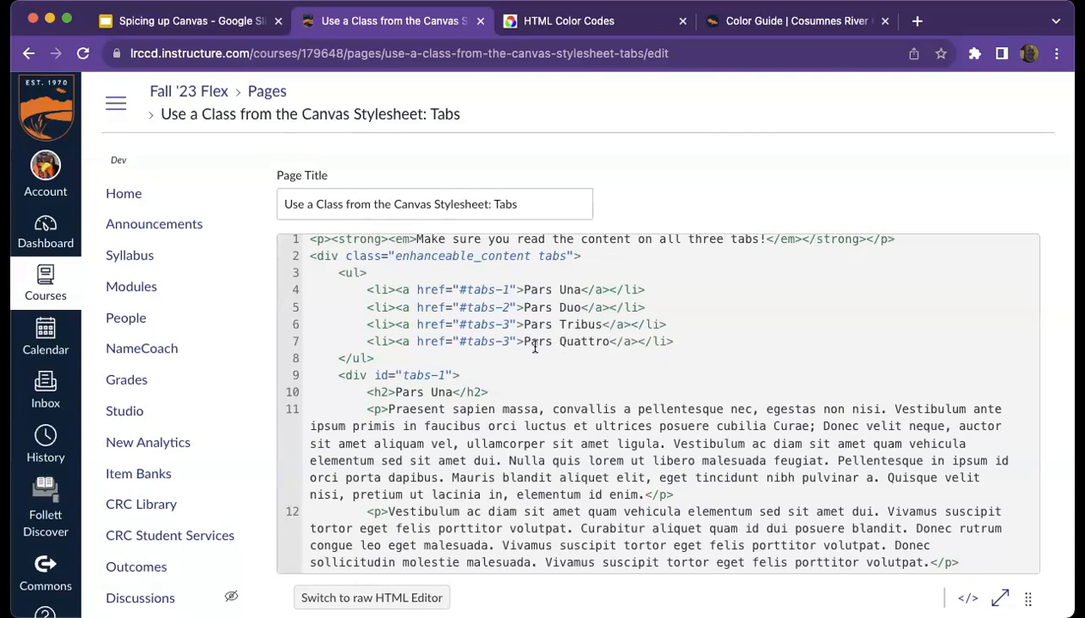
mouse_move(501, 342)
mouse_down()
mouse_move(505, 352)
mouse_move(511, 342)
mouse_up()
scroll(515, 404, up, 1)
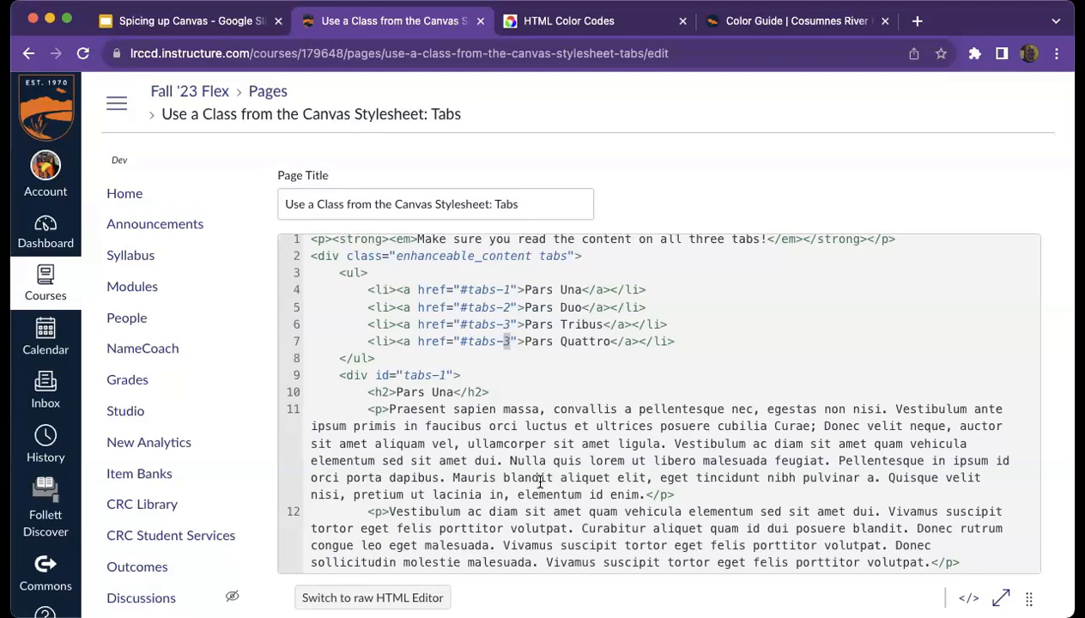
text(4)
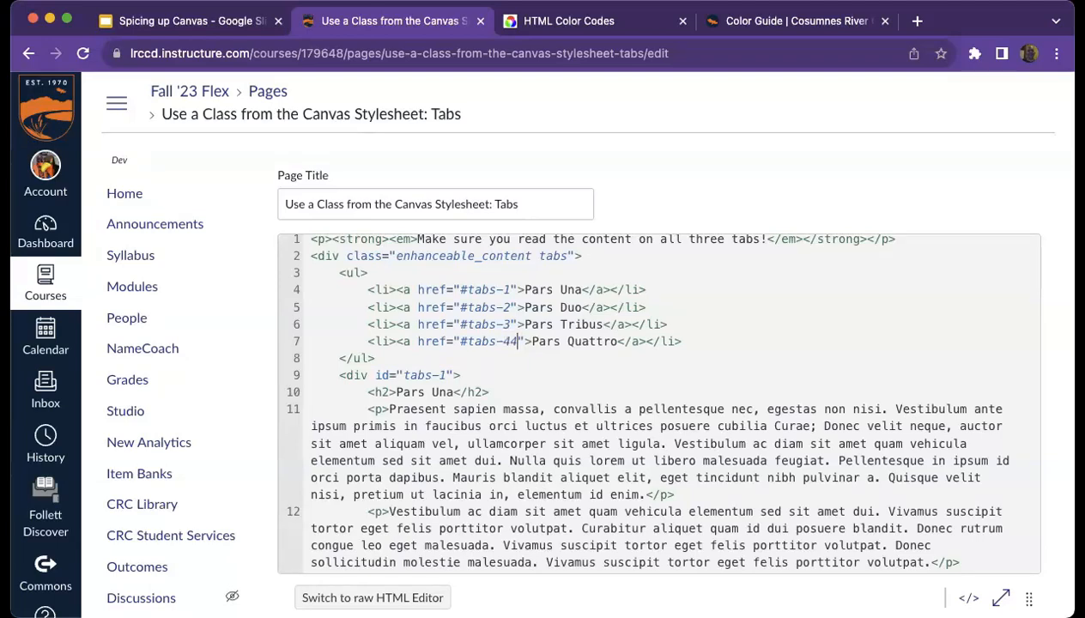
- Insert eight blank lines between the end of the "tabs-3" div and the outer closing div tag
scroll(538, 485, down, 3)
scroll(538, 491, down, 10)
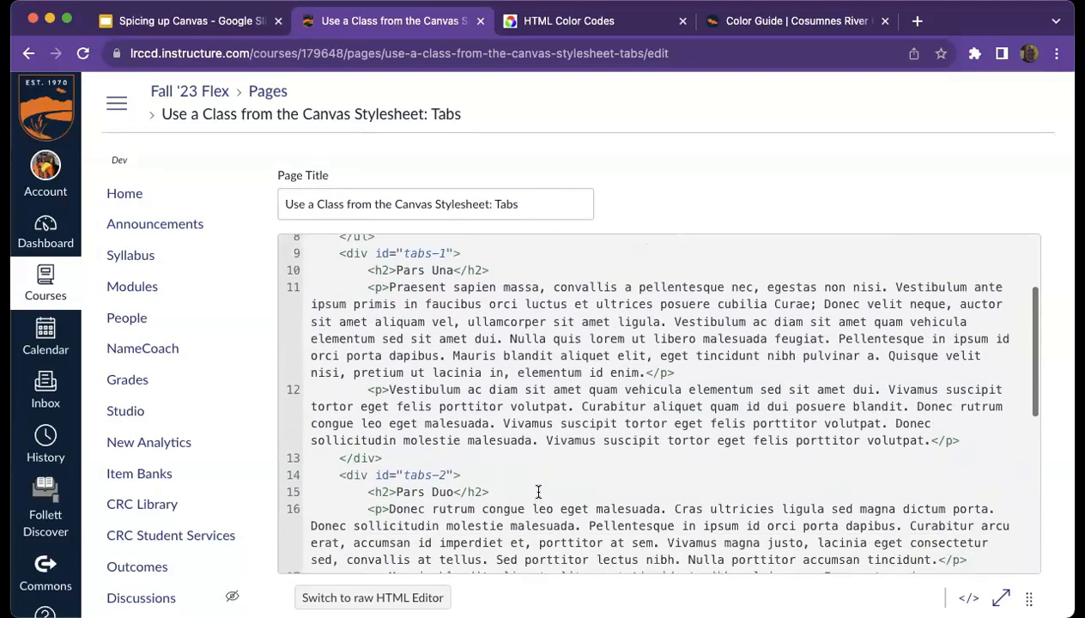
scroll(536, 486, down, 2)
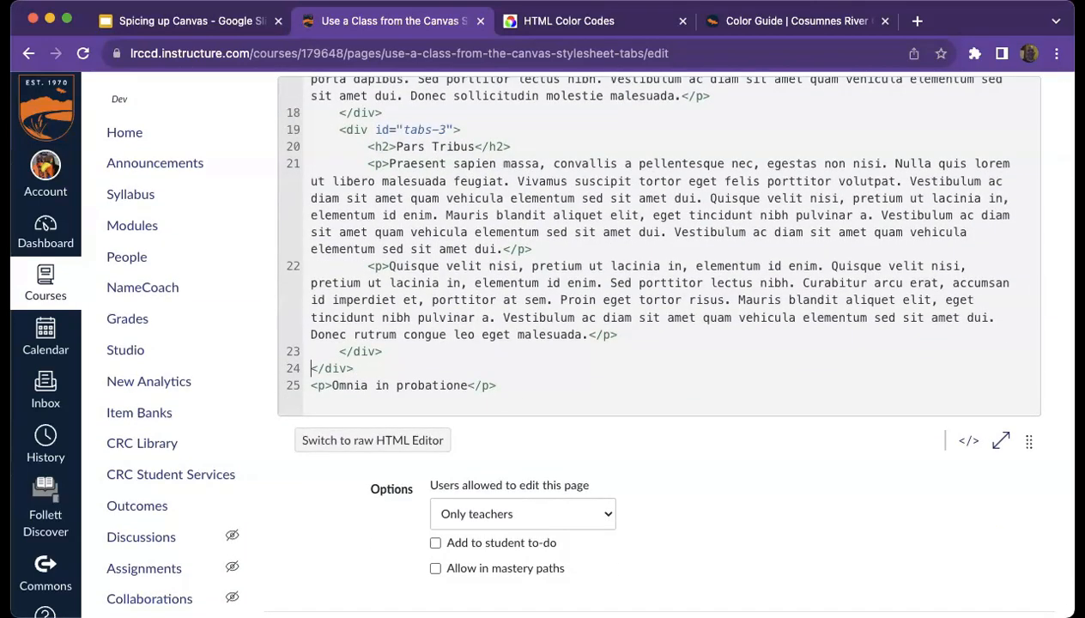
key(Return)
key(Return)
key(Return)
key(Return)
key(Return)
key(Return)
key(Return)
key(Return)
key(Up)
key(Up)
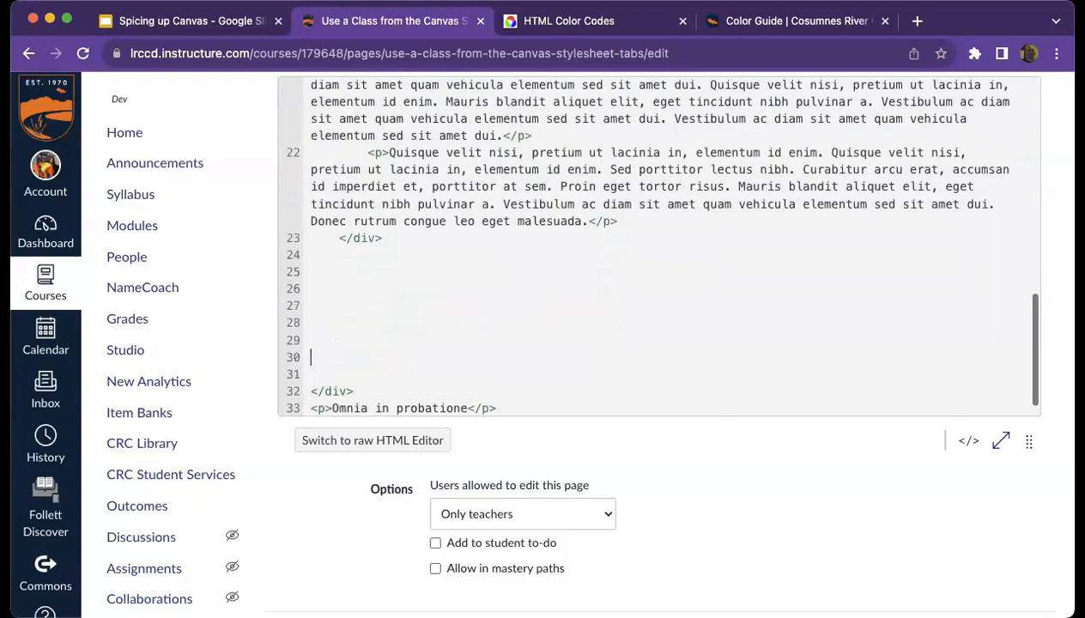
- Add an empty div with opening and closing tags in the blank lines below the end of the "tabs-3" div
key(Up)
key(Up)
key(Up)
text(<div>)
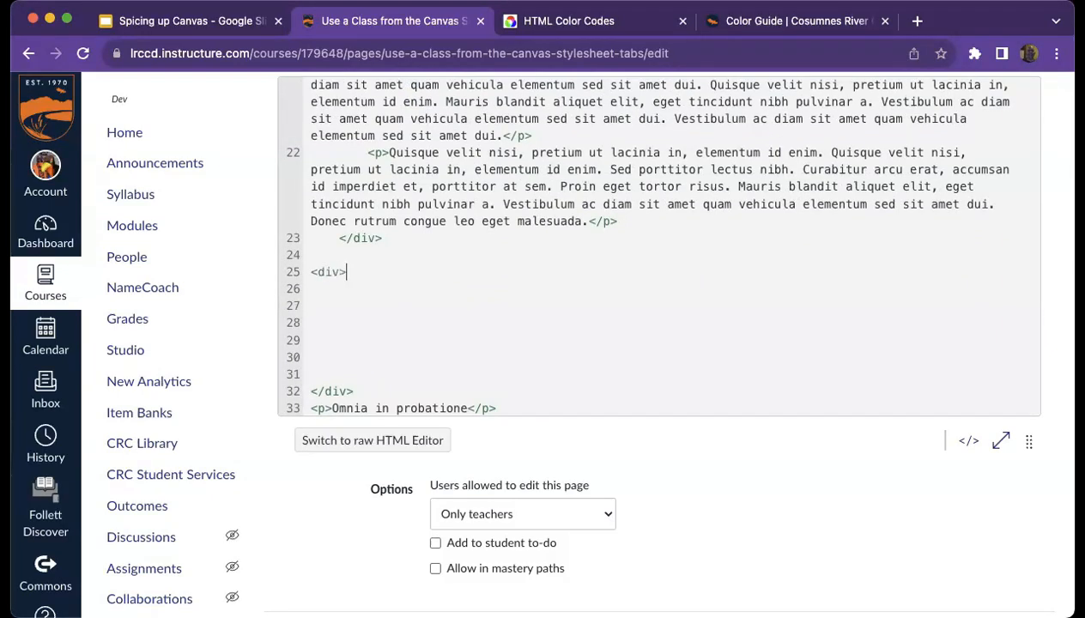
key(Return)
key(Return)
text(</div)
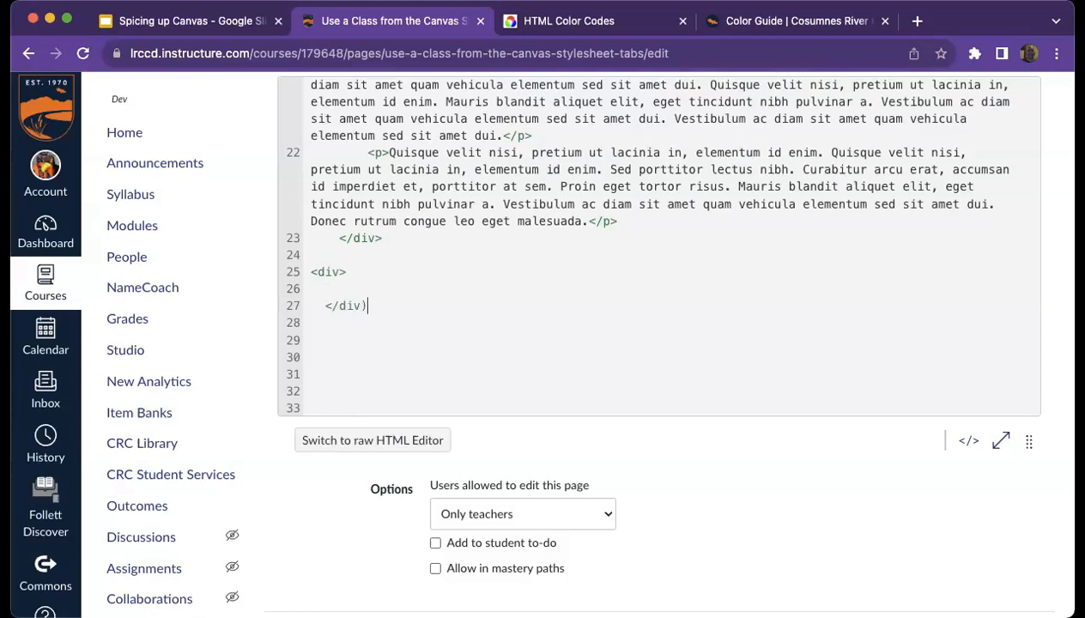
text(>)
- Give the new div's opening tag the id "tabs-4"
key(Up)
key(Up)
key(Up)
scroll(658, 245, up, 4)
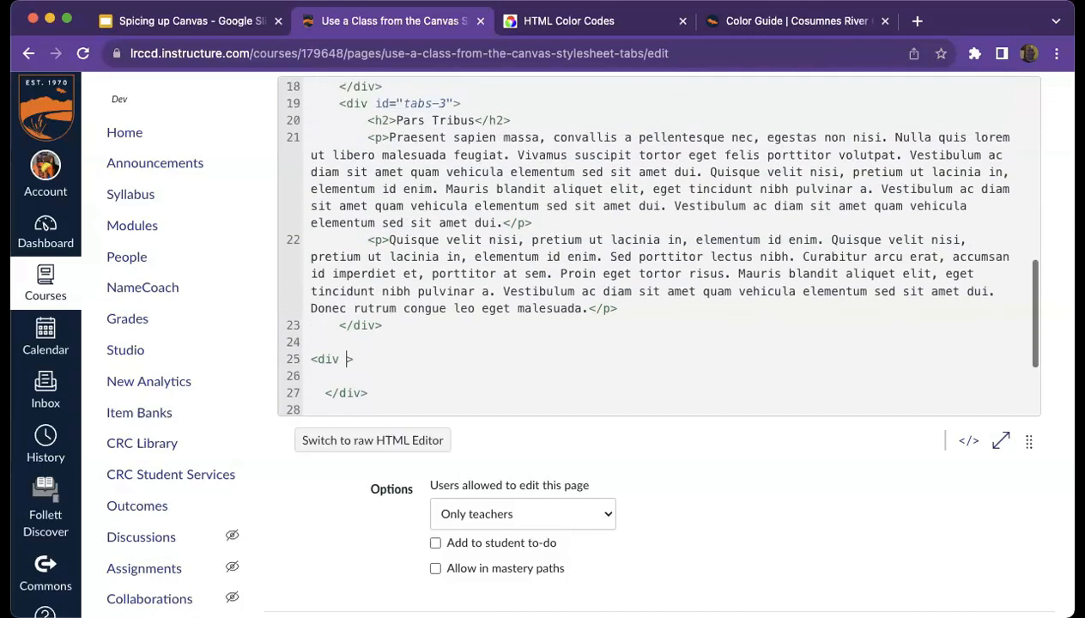
text(id=")
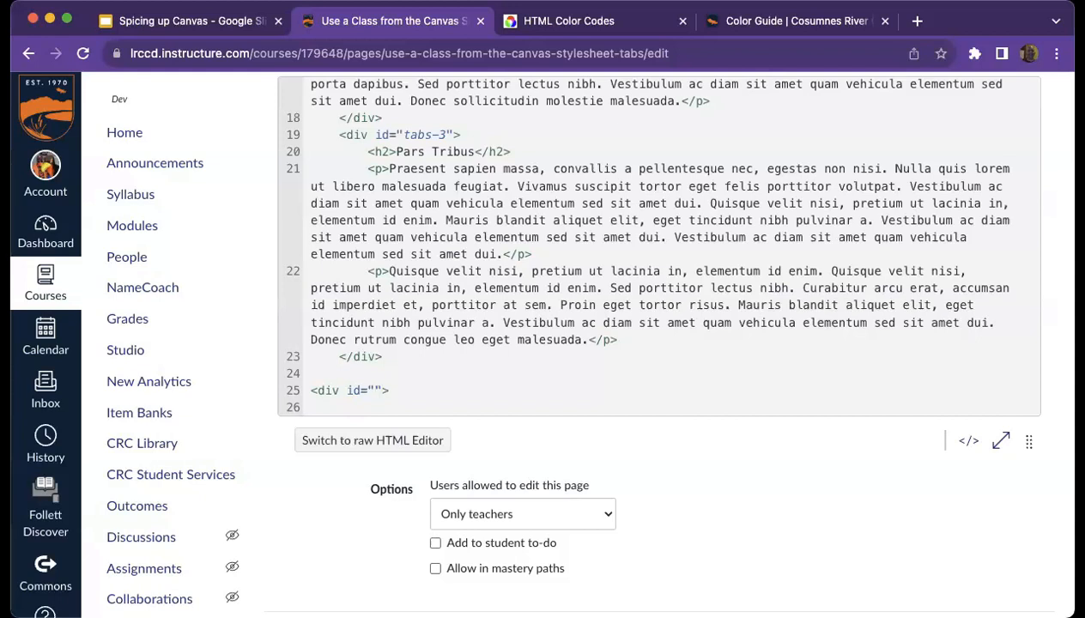
text(tra)
key(BackSpace)
key(BackSpace)
text(abs-4)
- Enter "here is some content for tab 4!" inside the "tabs-4" div and save the page
key(Down)
scroll(587, 286, down, 1)
text(he)
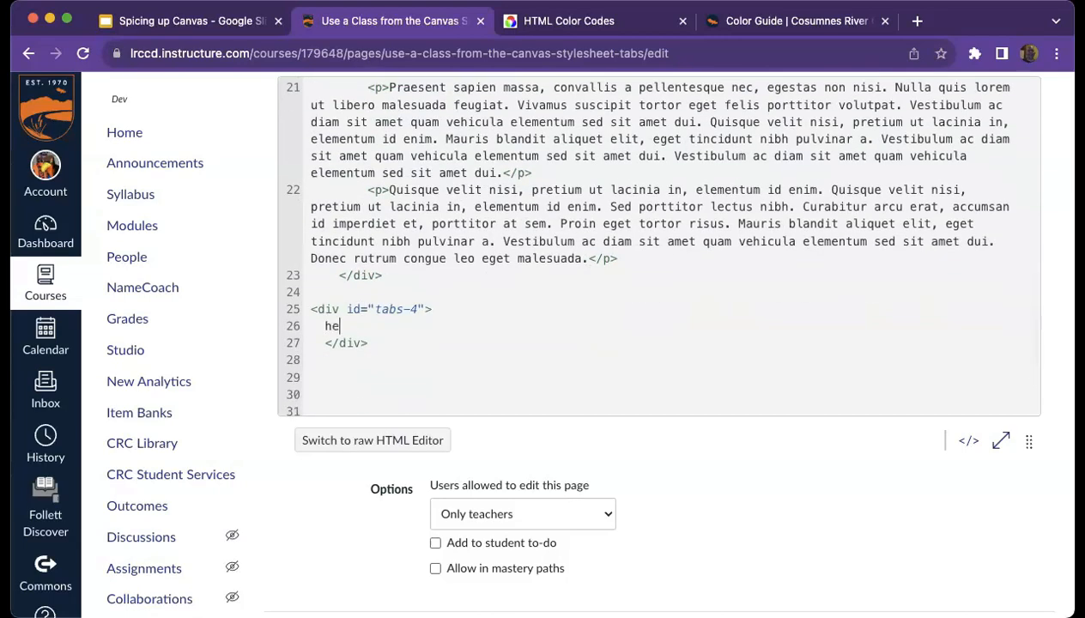
text(re is some cotnent)
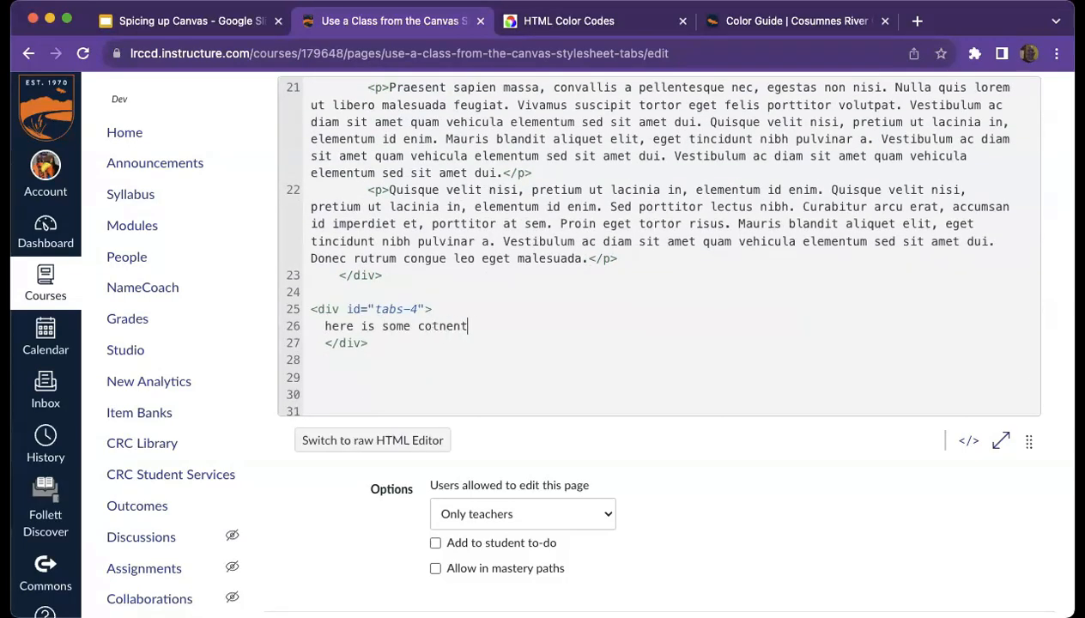
key(BackSpace)
key(BackSpace)
key(BackSpace)
key(BackSpace)
key(BackSpace)
text(ntent for tab 4!)
scroll(781, 329, down, 5)
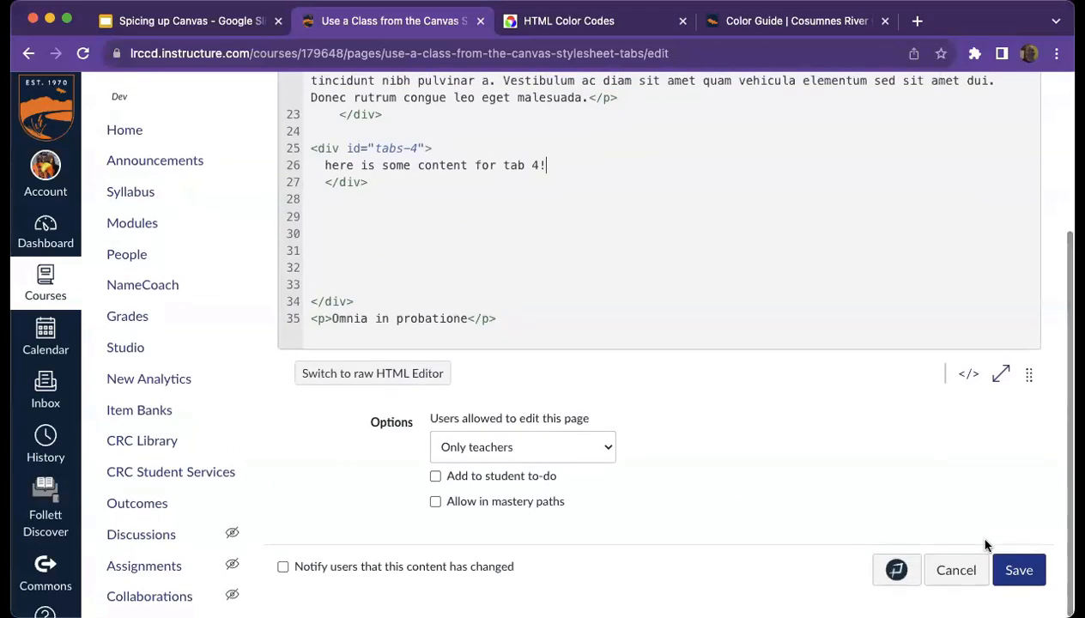
click(997, 563)
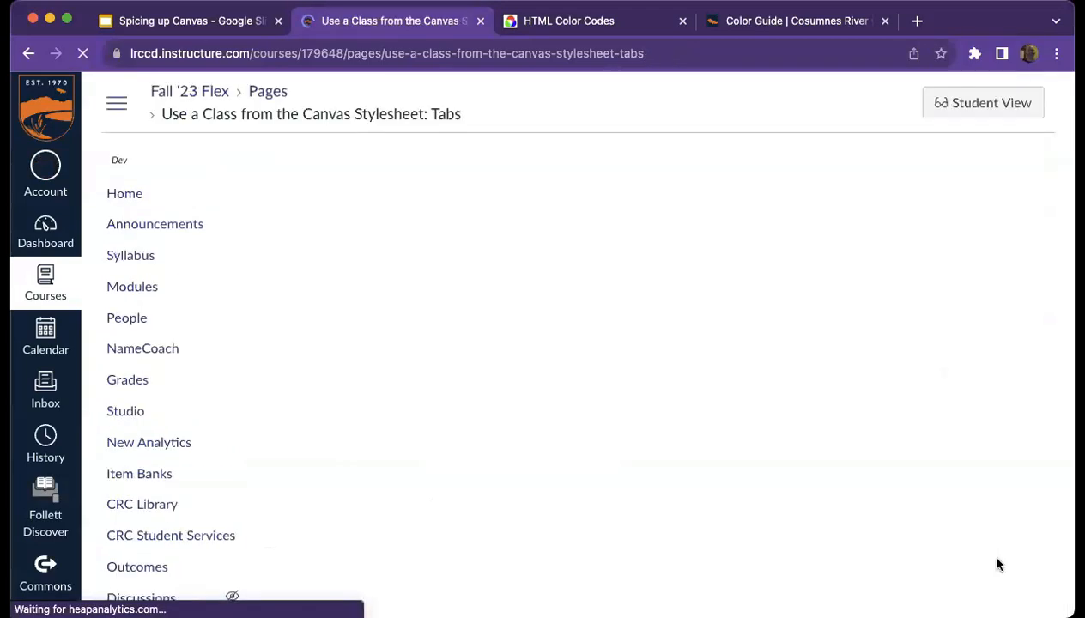
- View the contents of the Pars Quattro, Pars Tribus, Pars Duo and Pars Una tabs on the saved page
click(566, 334)
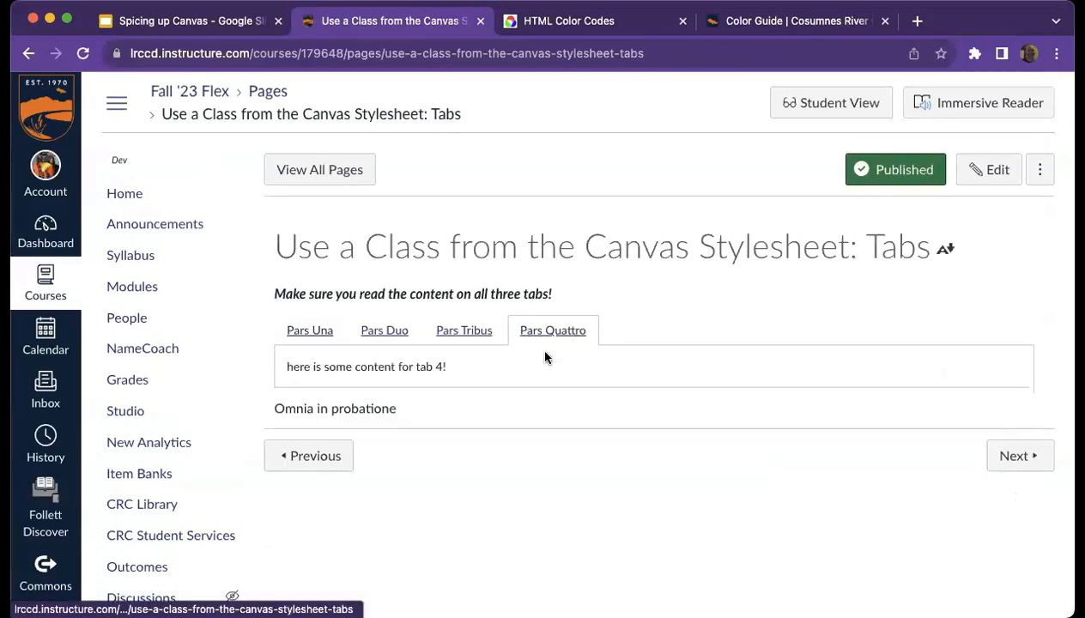
click(466, 333)
click(388, 335)
click(295, 335)
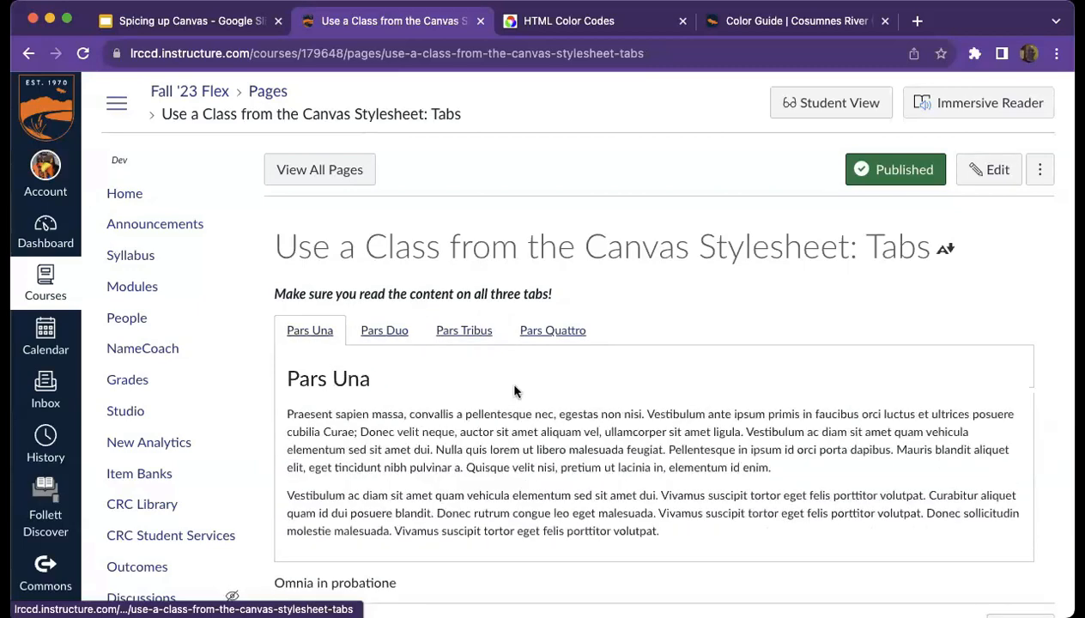